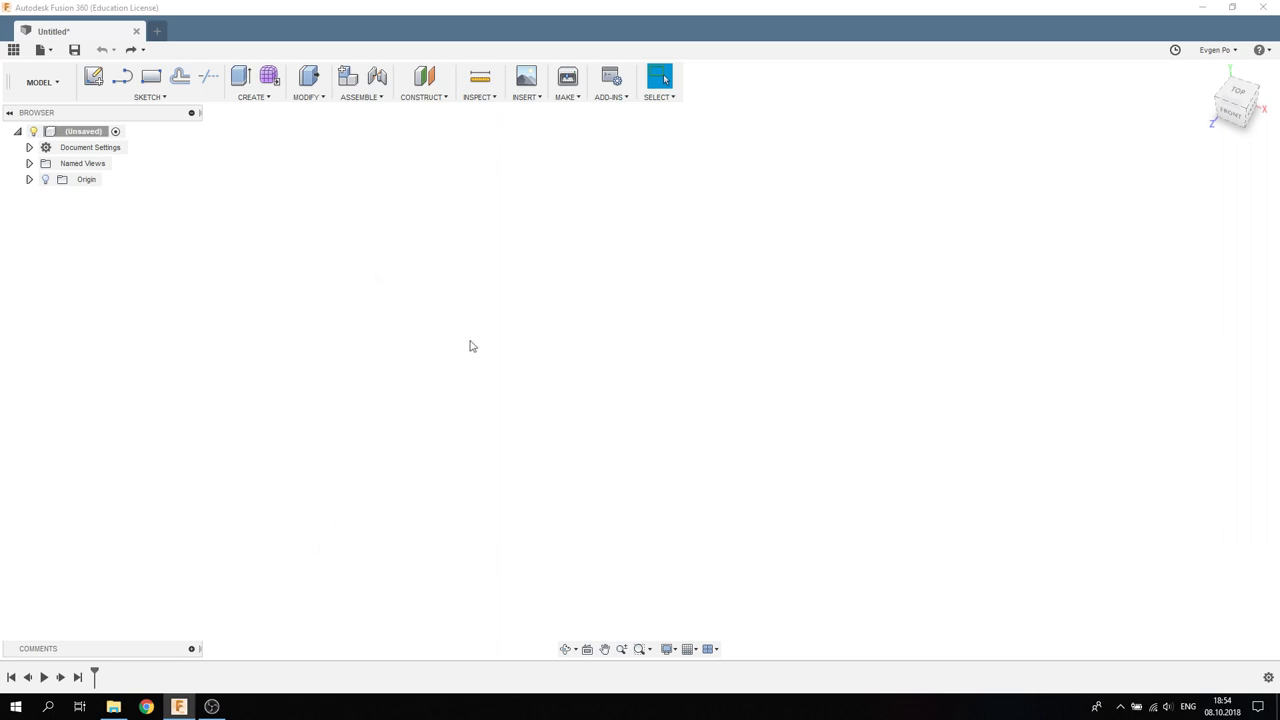
- Open the Fusion 360 App Store from the Add-Ins menu
{"action": "left_click", "coordinate": [607, 101]}
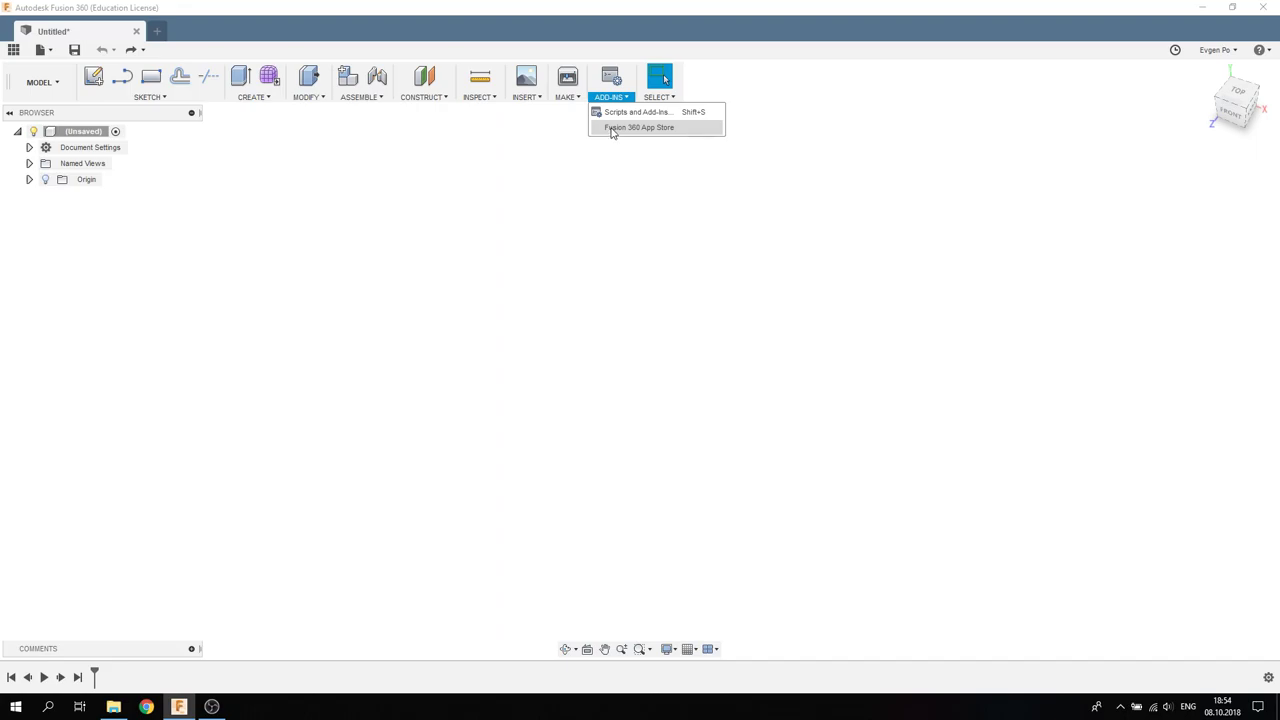
{"action": "left_click", "coordinate": [613, 129]}
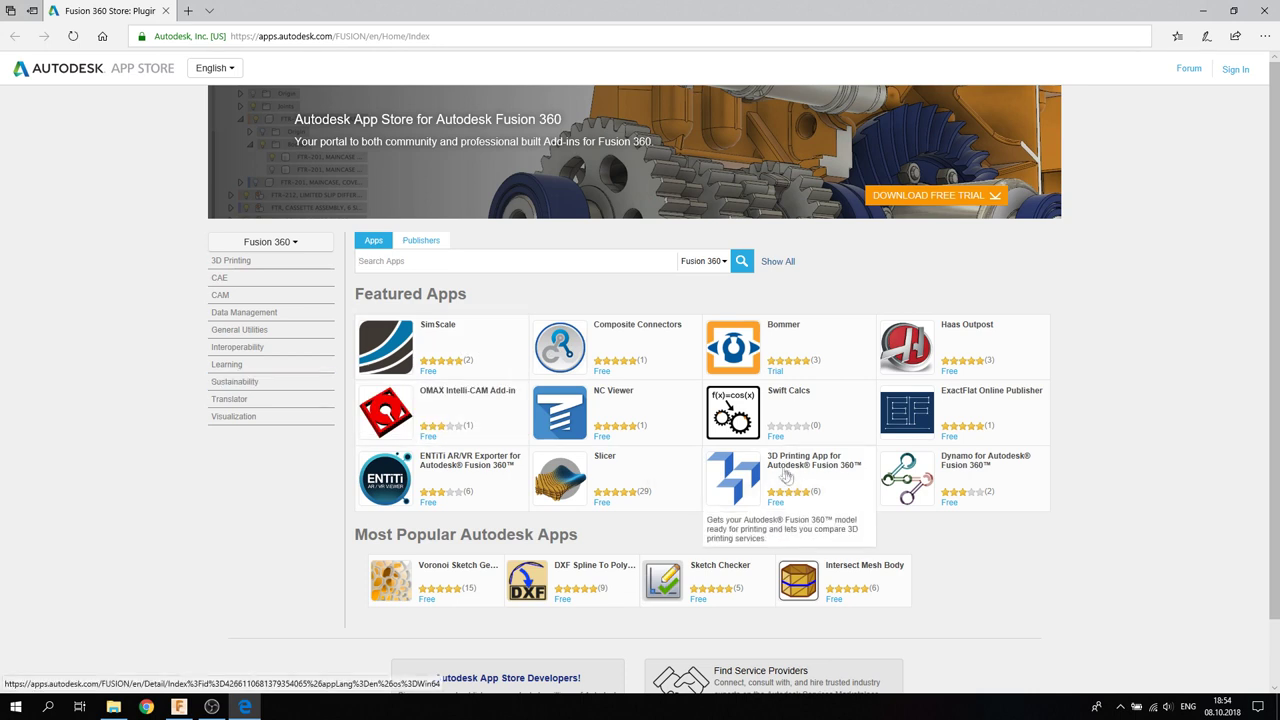
{"action": "mouse_move", "coordinate": [561, 480]}
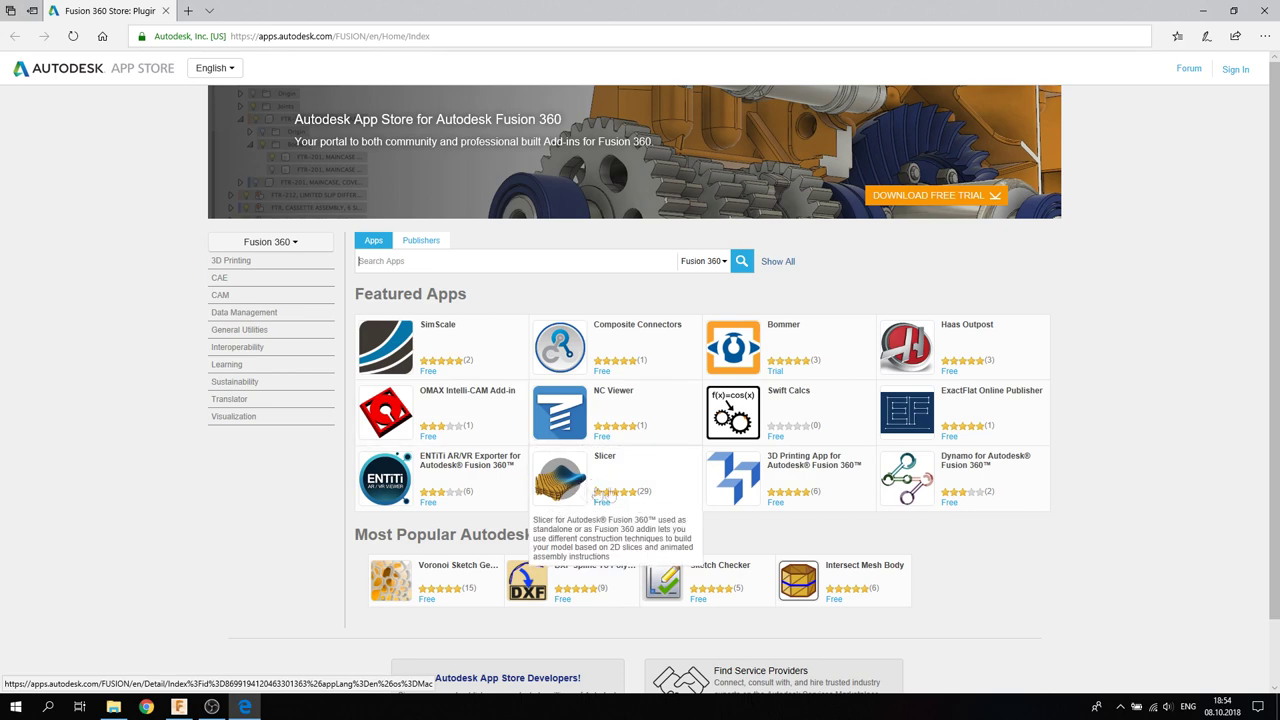
- Open the Slicer for Fusion 360 page for Win64 and browse its screenshots, including the lamp
{"action": "left_click", "coordinate": [563, 468]}
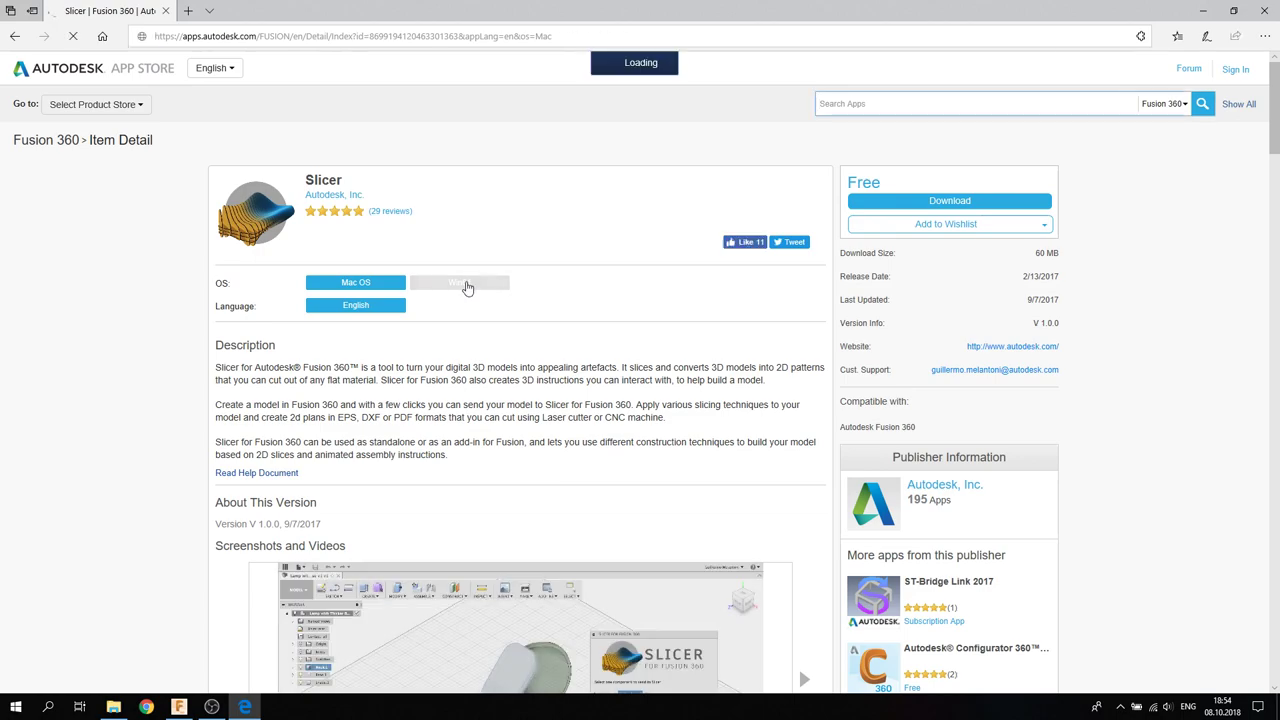
{"action": "left_click", "coordinate": [466, 287]}
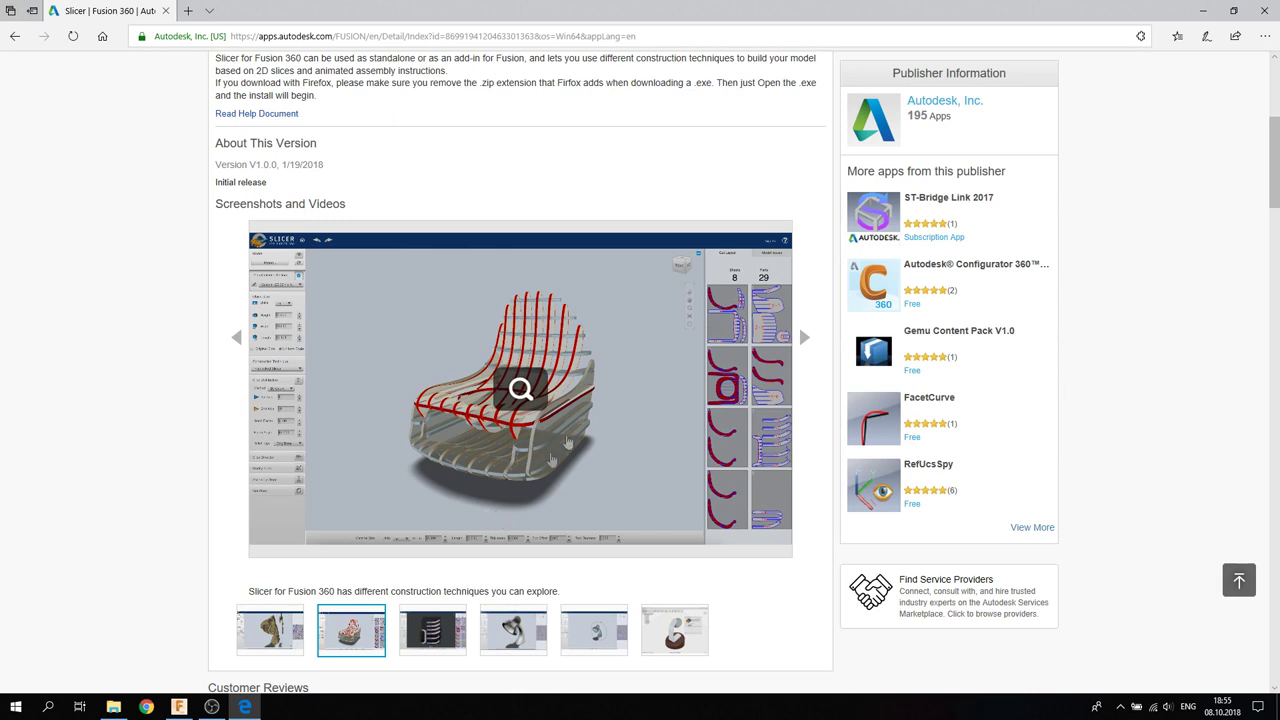
{"action": "left_click", "coordinate": [440, 630]}
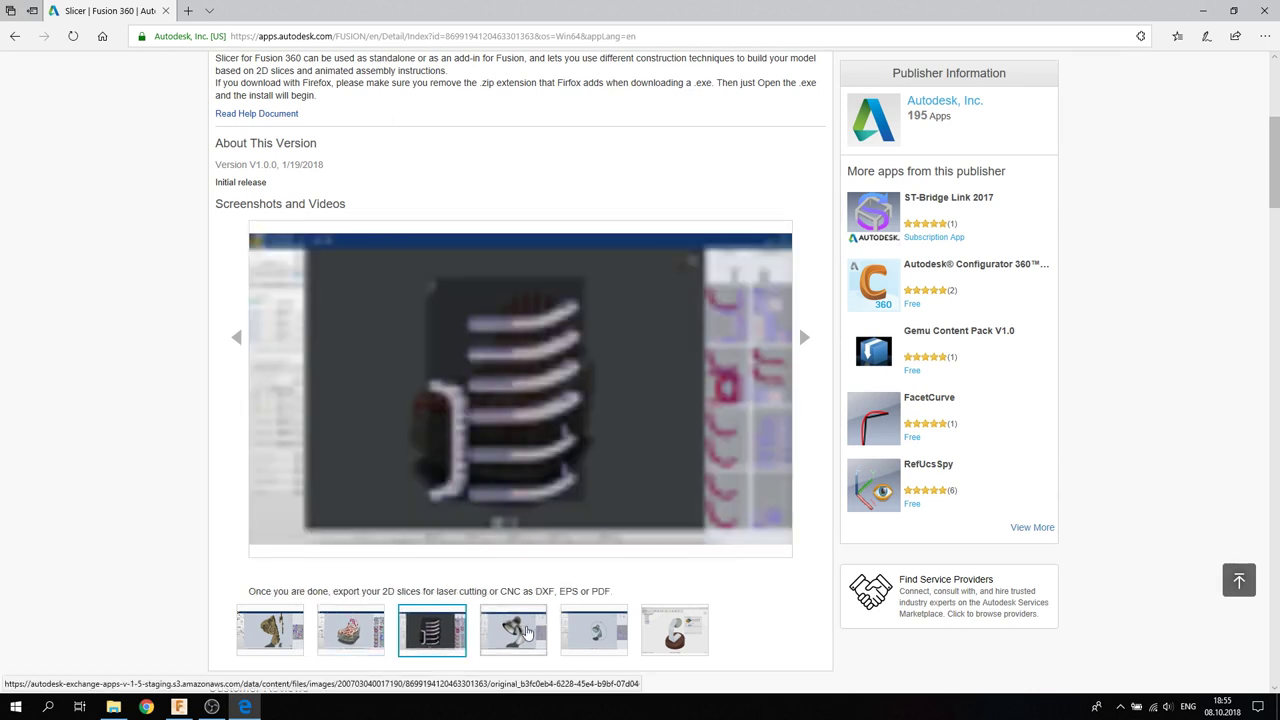
{"action": "left_click", "coordinate": [513, 630]}
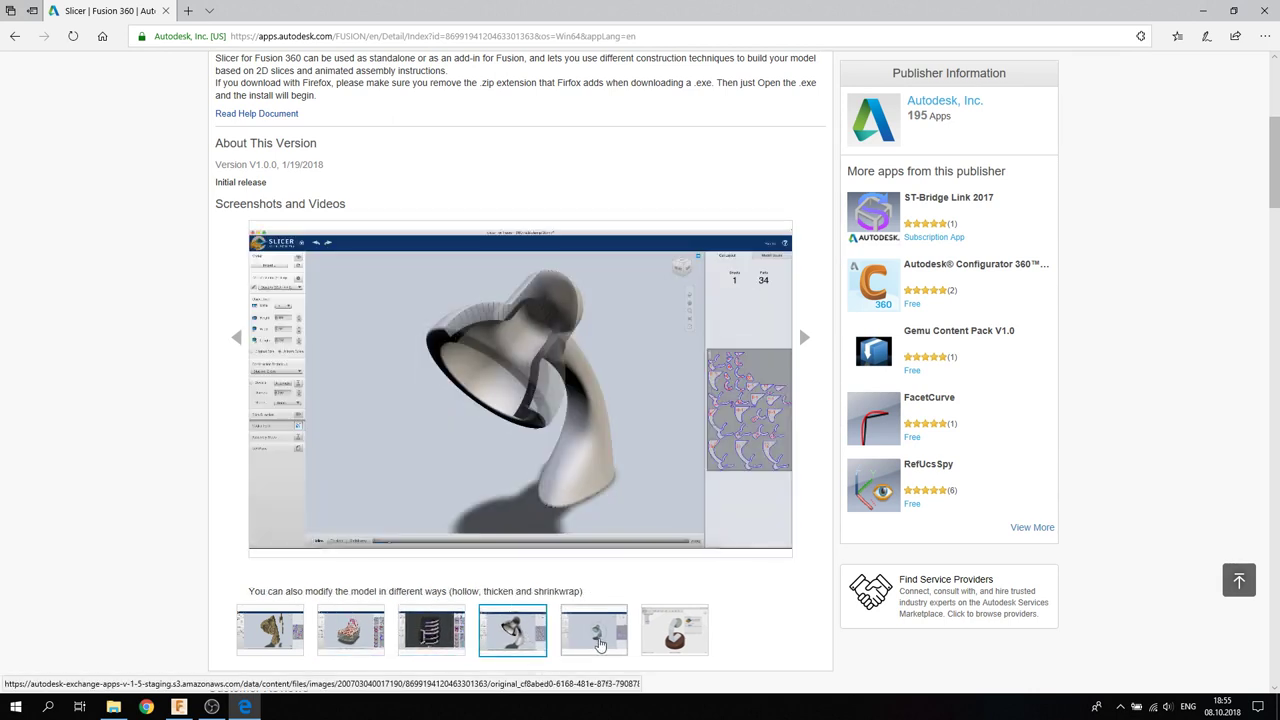
{"action": "left_click", "coordinate": [350, 630]}
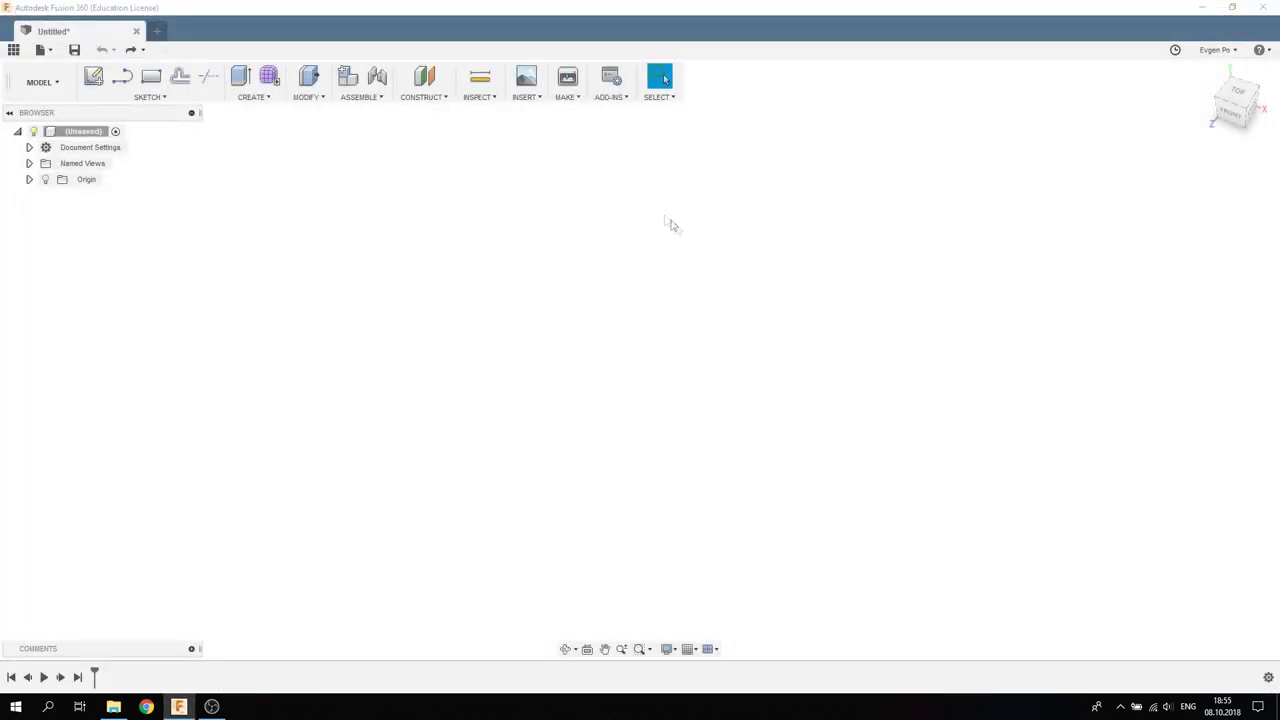
{"action": "left_click", "coordinate": [562, 99]}
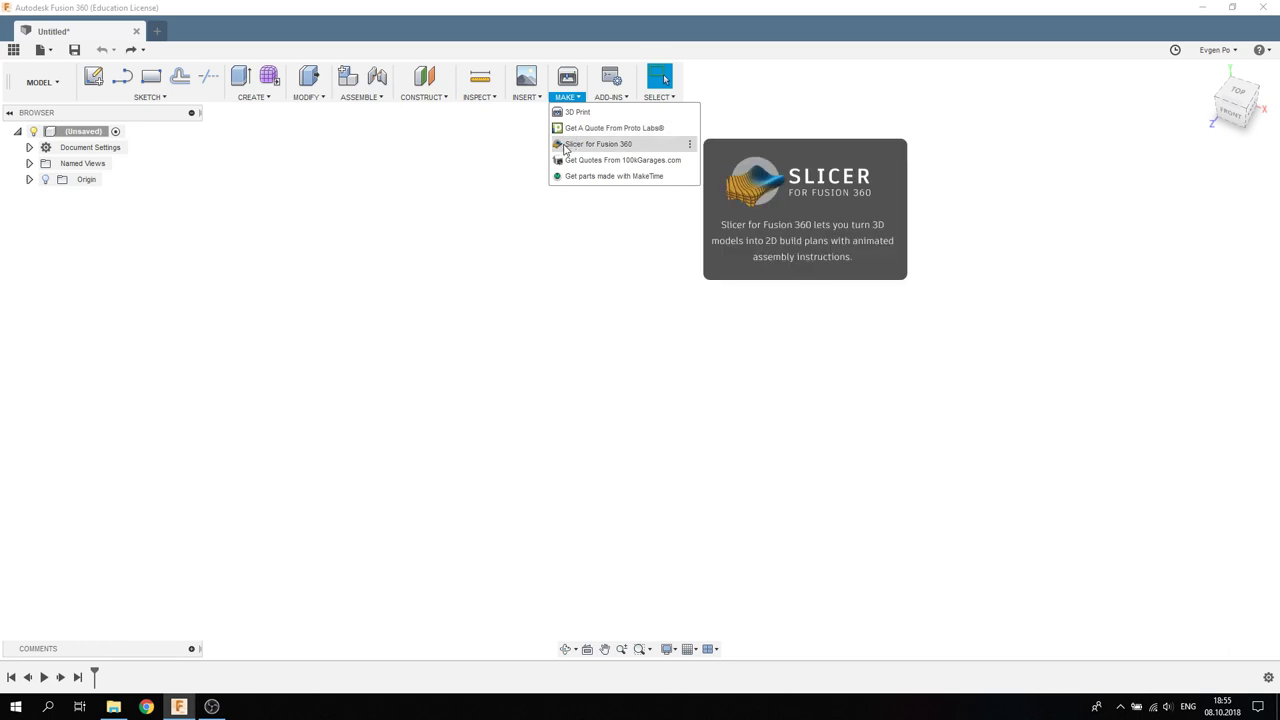
{"action": "left_click", "coordinate": [566, 146]}
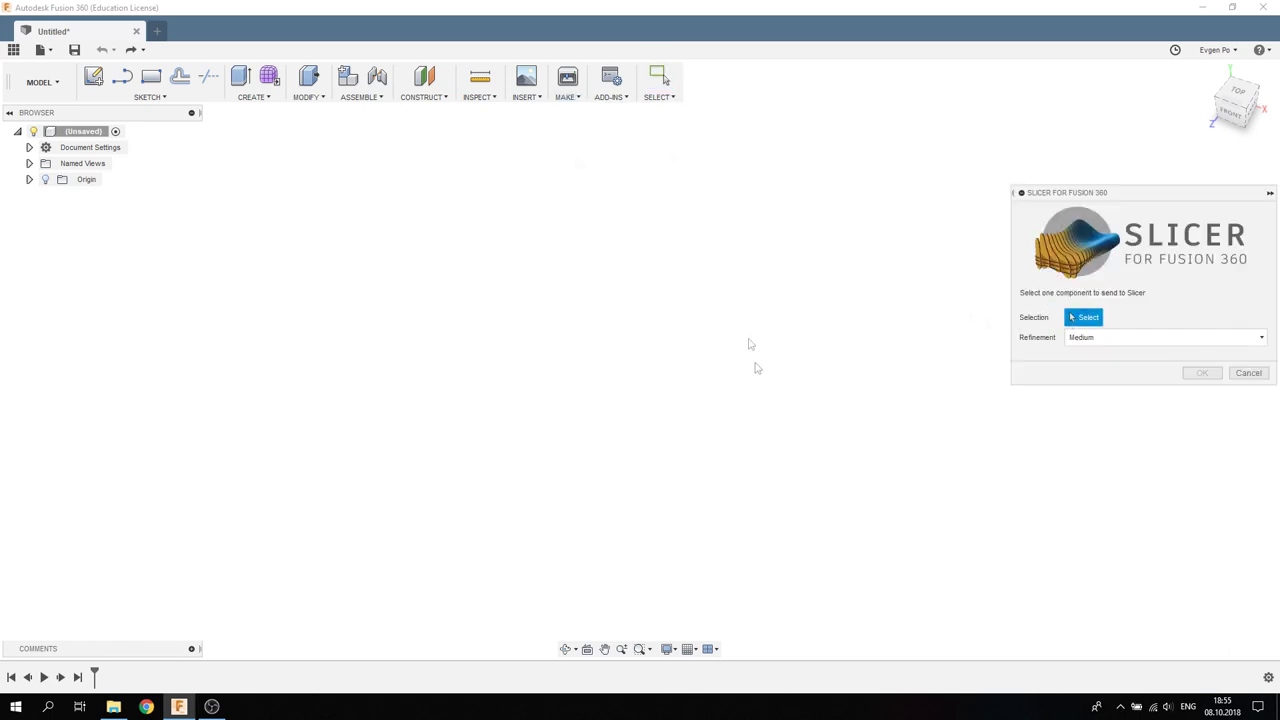
{"action": "left_click", "coordinate": [1250, 376]}
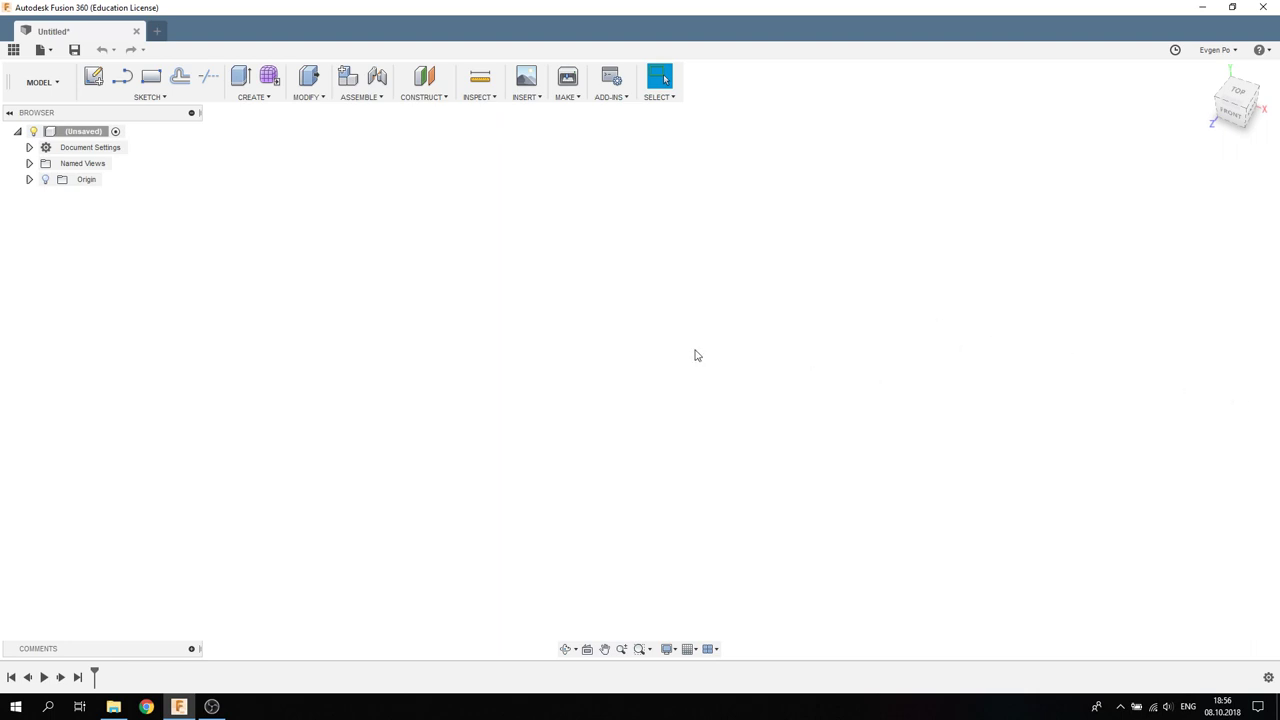
- Draw a center rectangle on the ground plane, centred at the origin
{"action": "left_click", "coordinate": [151, 78]}
{"action": "left_click", "coordinate": [641, 383]}
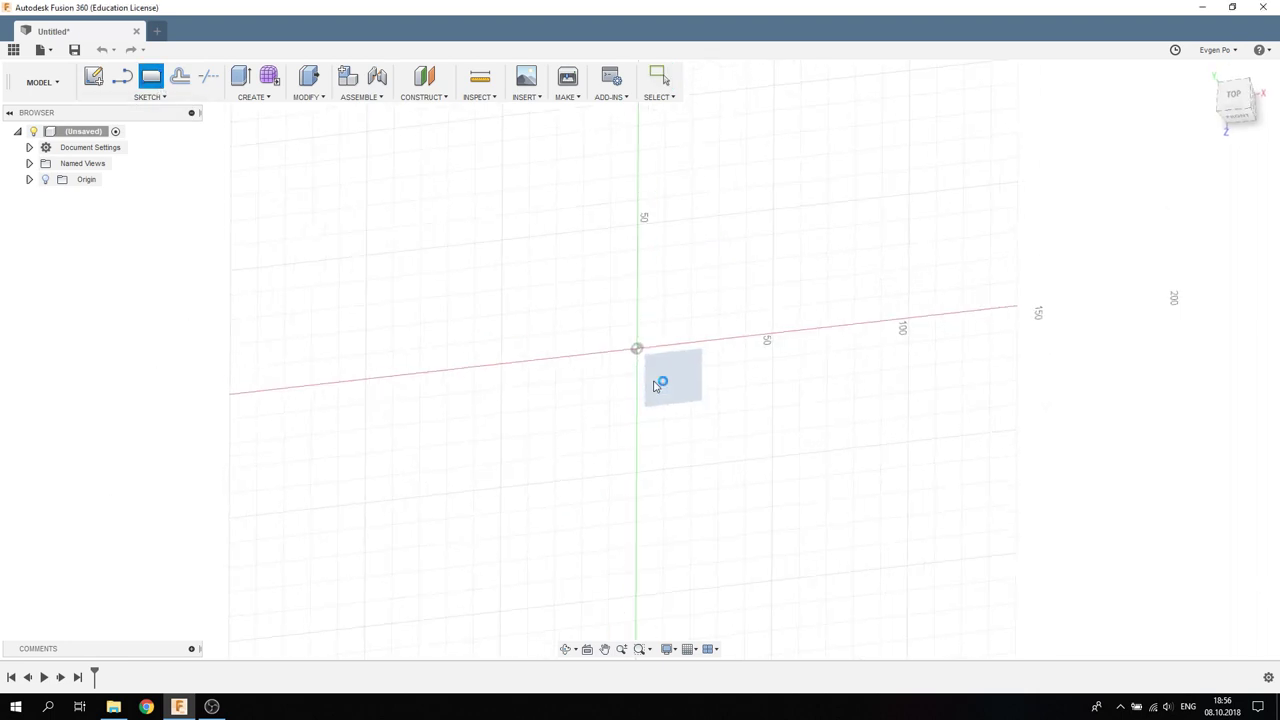
{"action": "left_click", "coordinate": [614, 325]}
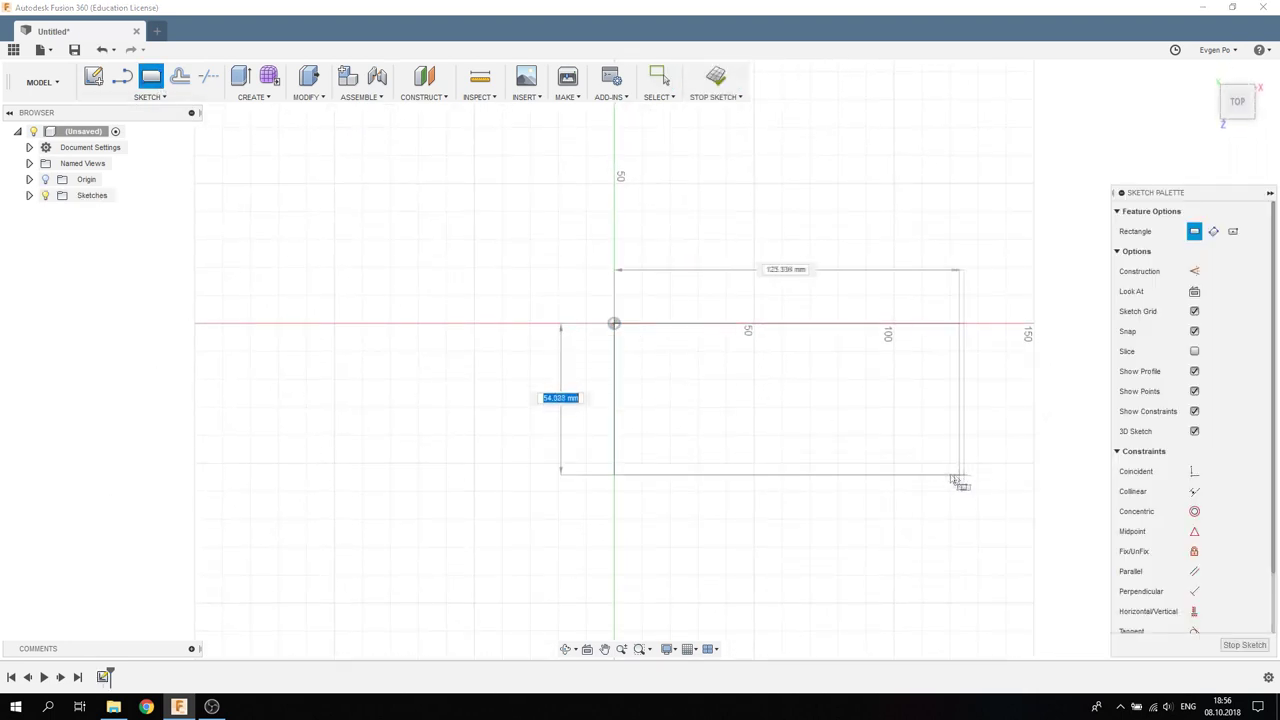
{"action": "key", "text": "Escape"}
{"action": "left_click", "coordinate": [190, 104]}
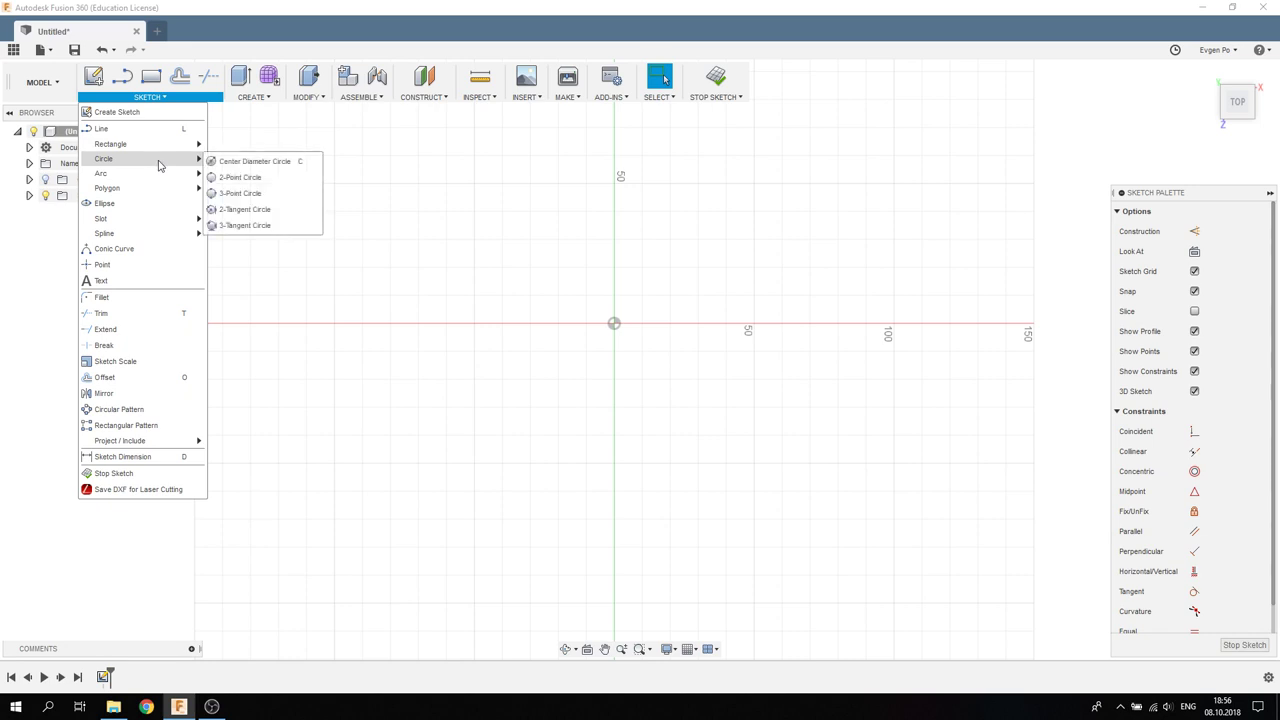
{"action": "mouse_move", "coordinate": [111, 144]}
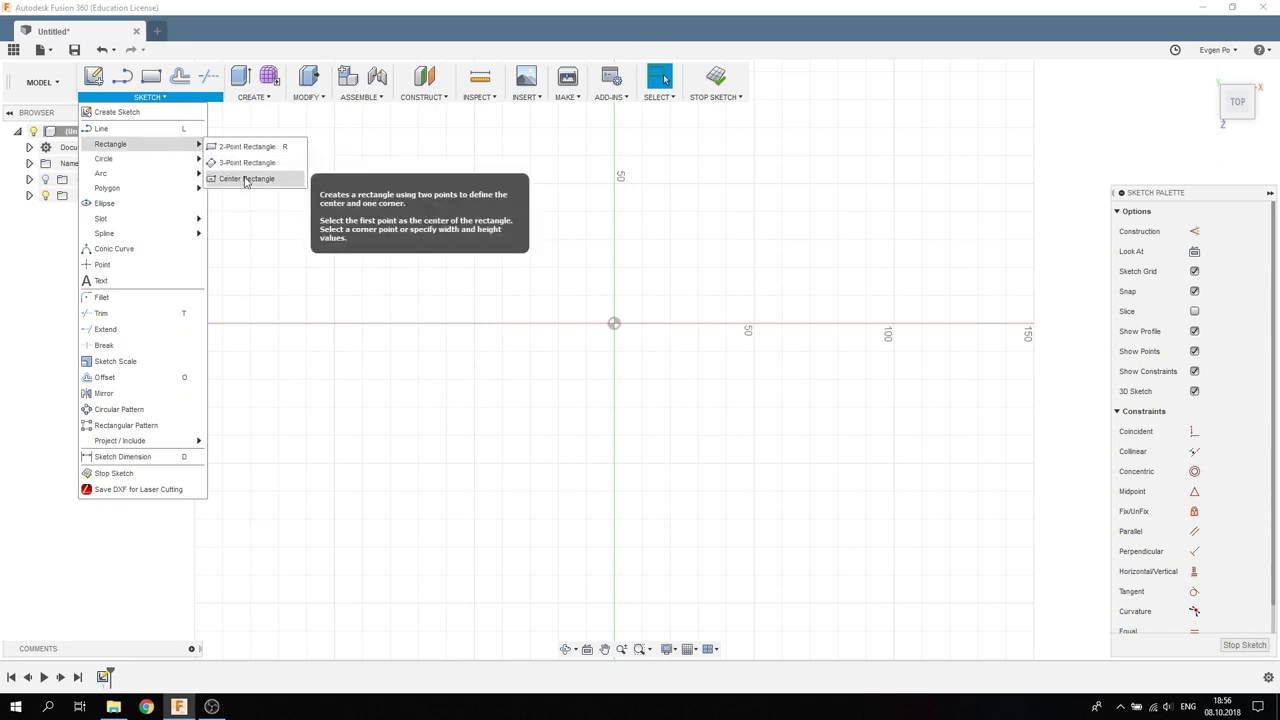
{"action": "left_click", "coordinate": [230, 184]}
{"action": "left_click", "coordinate": [614, 324]}
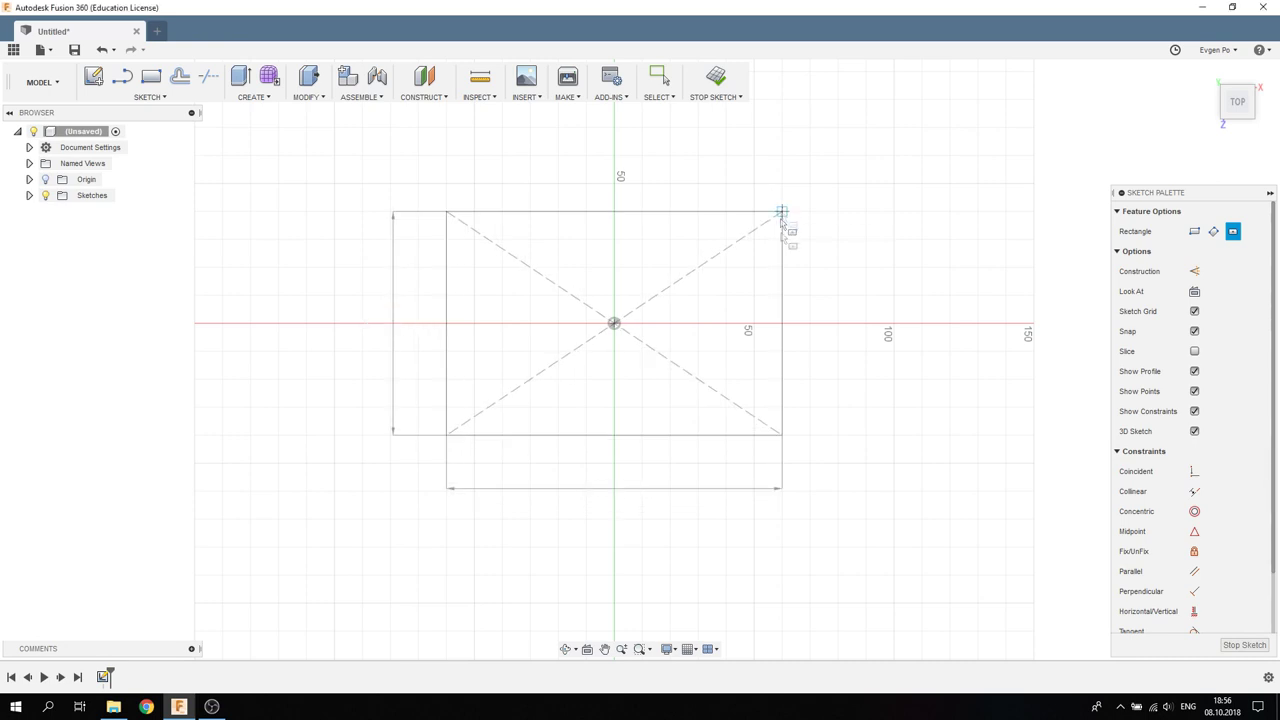
{"action": "left_click", "coordinate": [783, 213]}
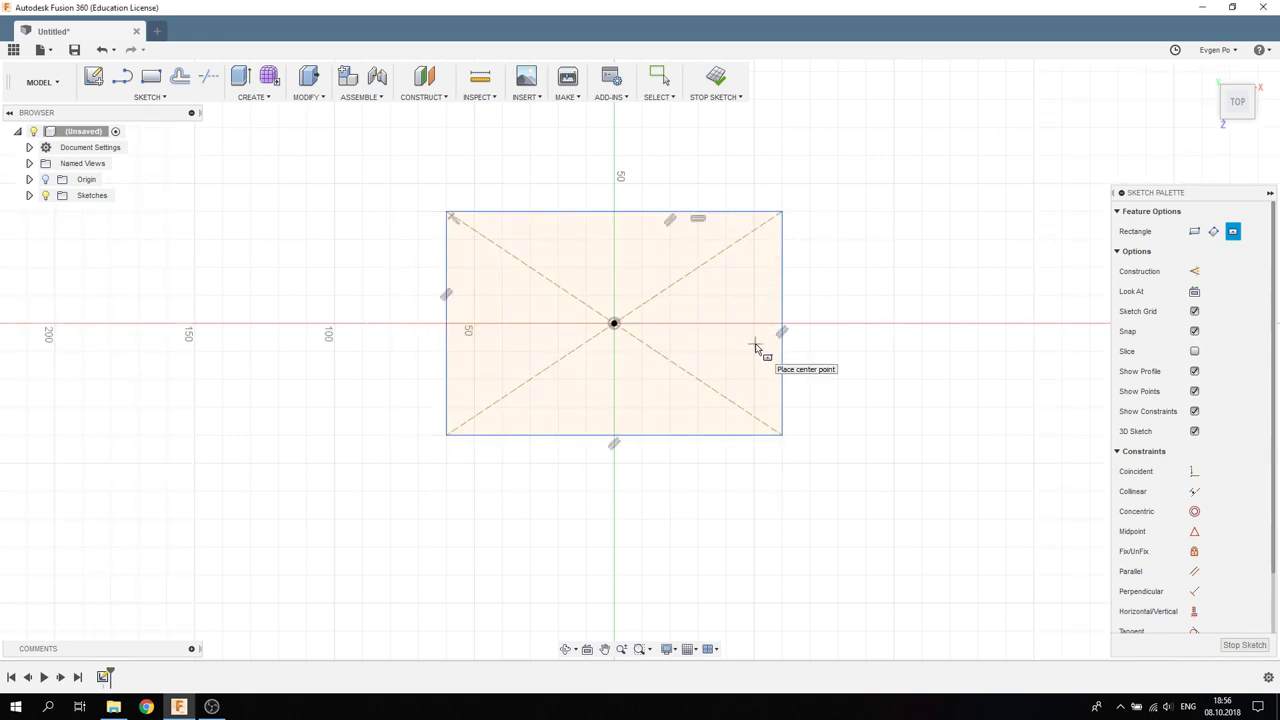
- Dimension the rectangle to 110 mm high and 165 mm wide, then finish the sketch
{"action": "key", "text": "Escape"}
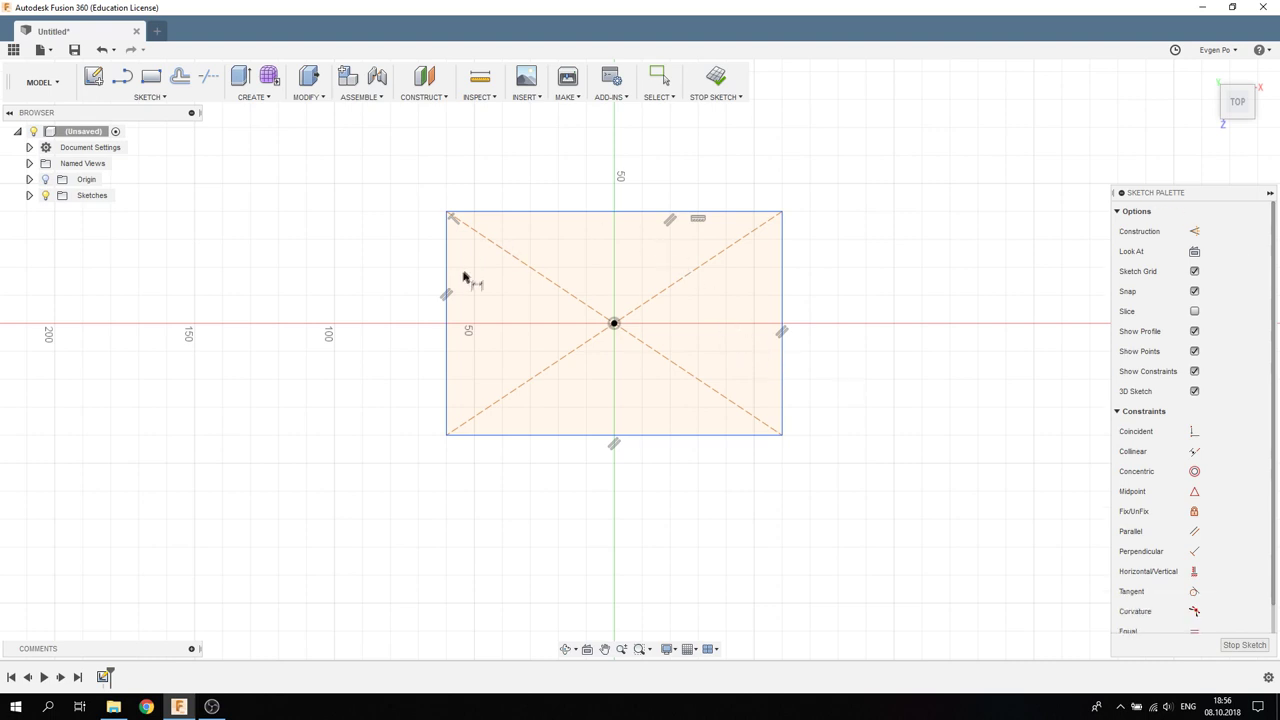
{"action": "left_click", "coordinate": [446, 277]}
{"action": "left_click", "coordinate": [414, 265]}
{"action": "type", "text": "110"}
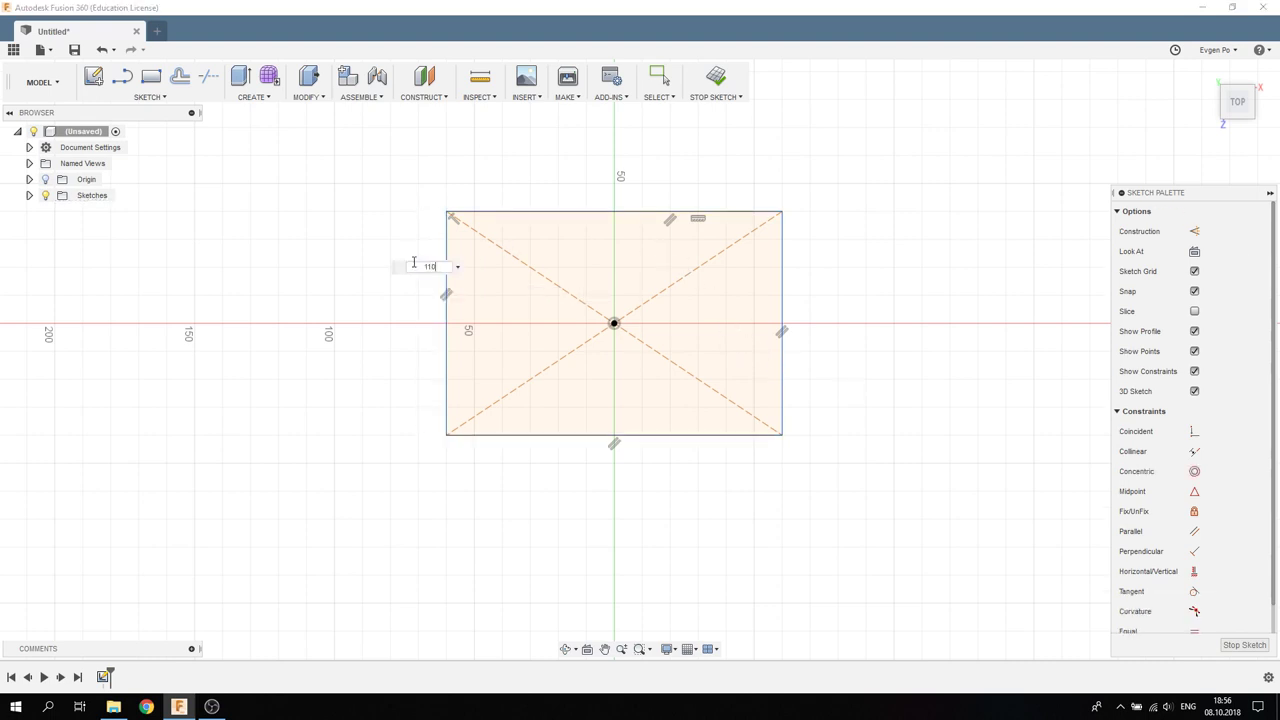
{"action": "key", "text": "Return"}
{"action": "left_click", "coordinate": [533, 170]}
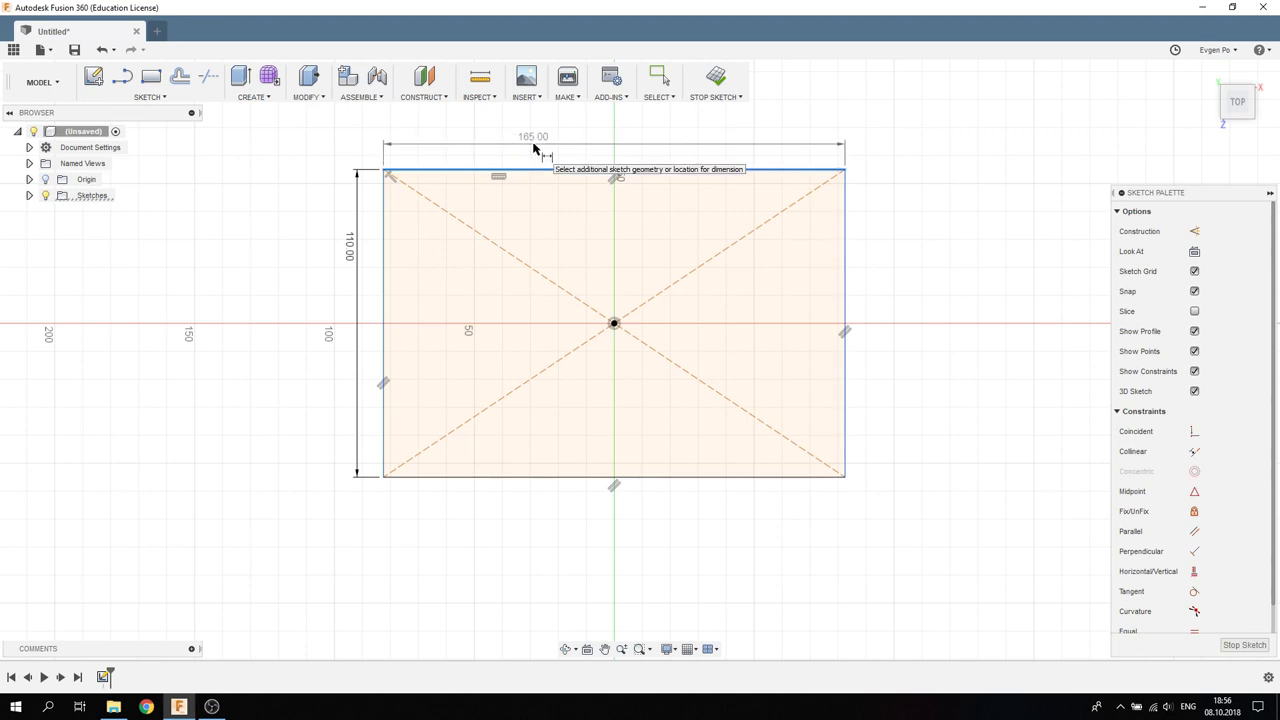
{"action": "left_click", "coordinate": [533, 148]}
{"action": "scroll", "coordinate": [533, 180], "scroll_direction": "down", "scroll_amount": 2}
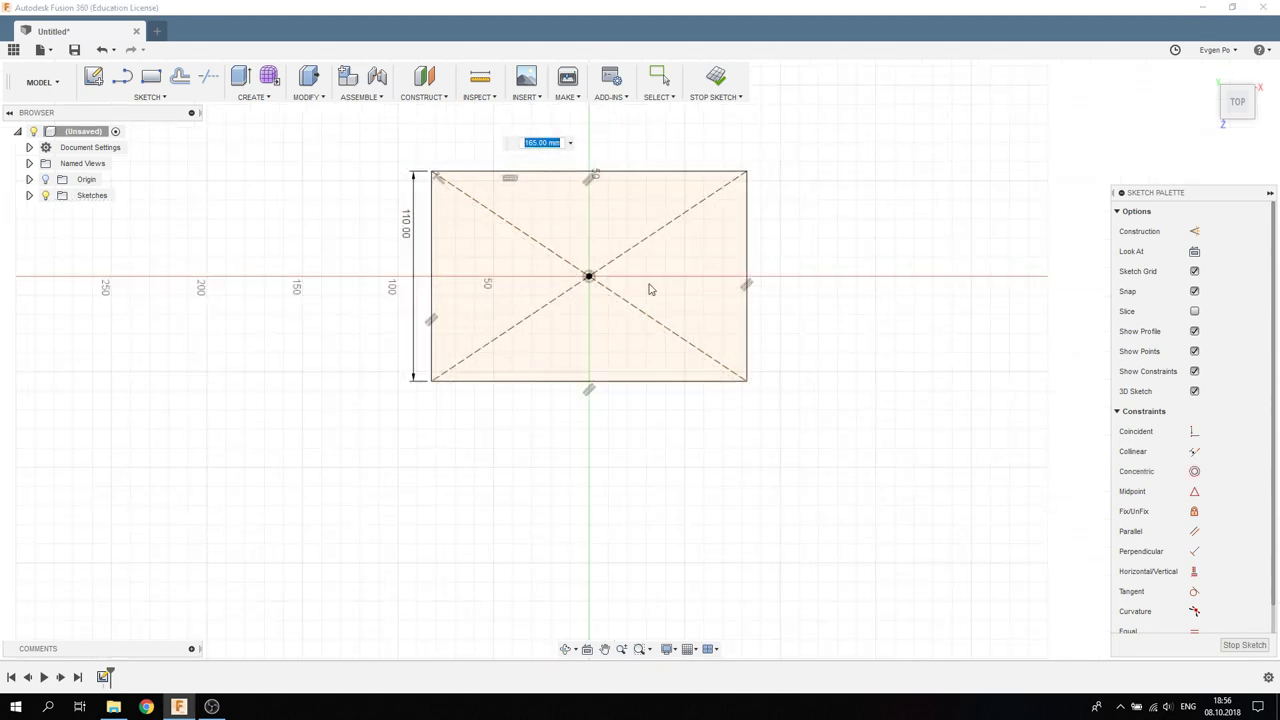
{"action": "key", "text": "Return"}
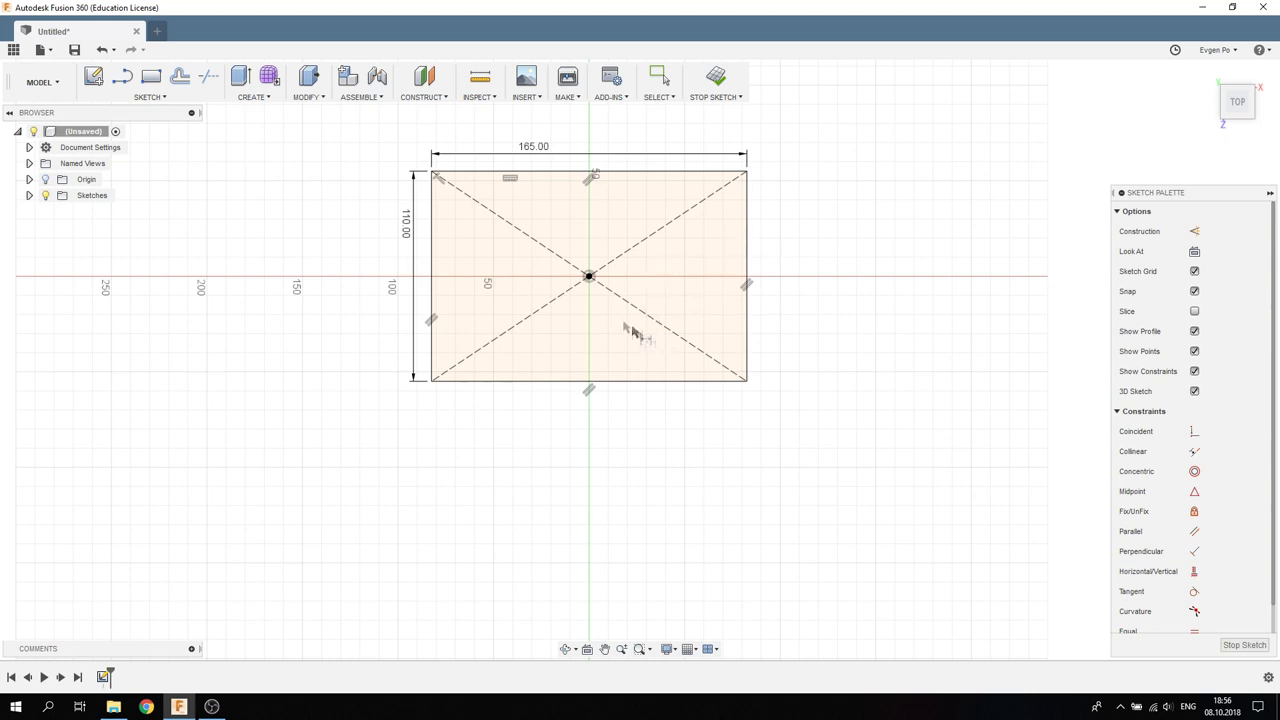
{"action": "middle_click_drag", "start_coordinate": [534, 206], "coordinate": [533, 145], "text": "shift"}
{"action": "left_click", "coordinate": [1250, 649]}
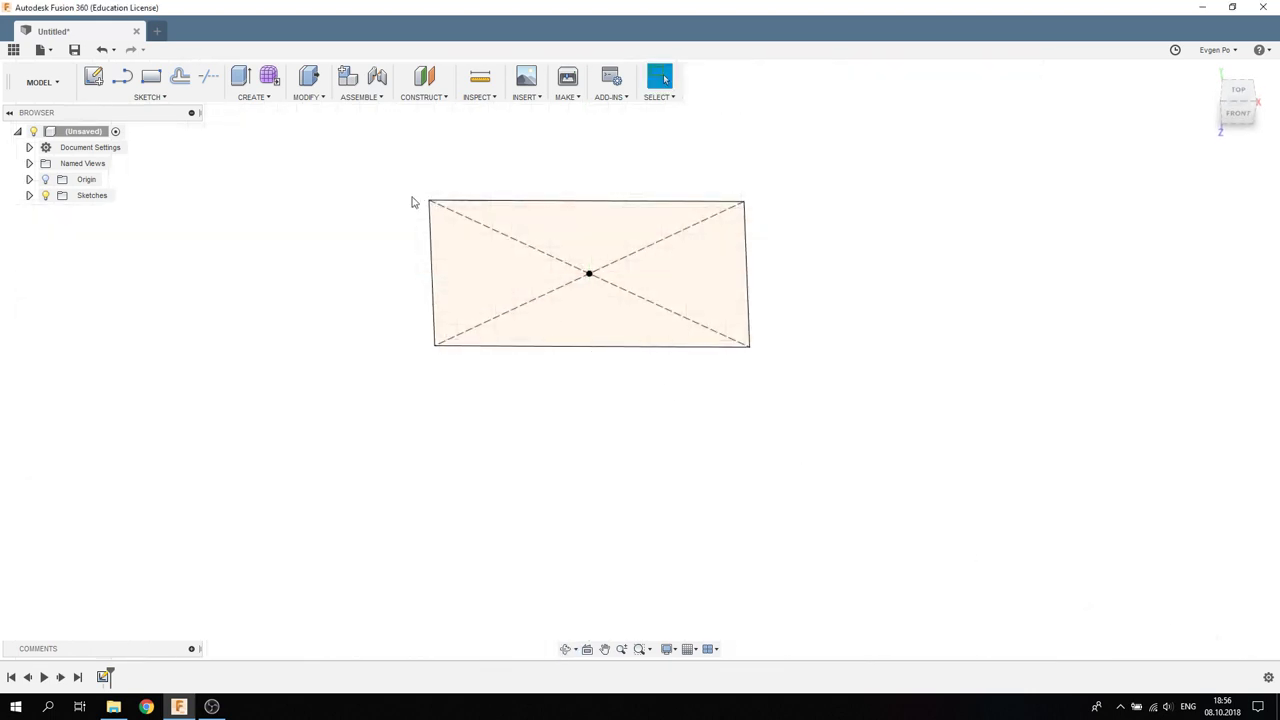
- Create an offset construction plane 120 mm above the rectangle sketch
{"action": "left_click", "coordinate": [418, 98]}
{"action": "left_click", "coordinate": [454, 118]}
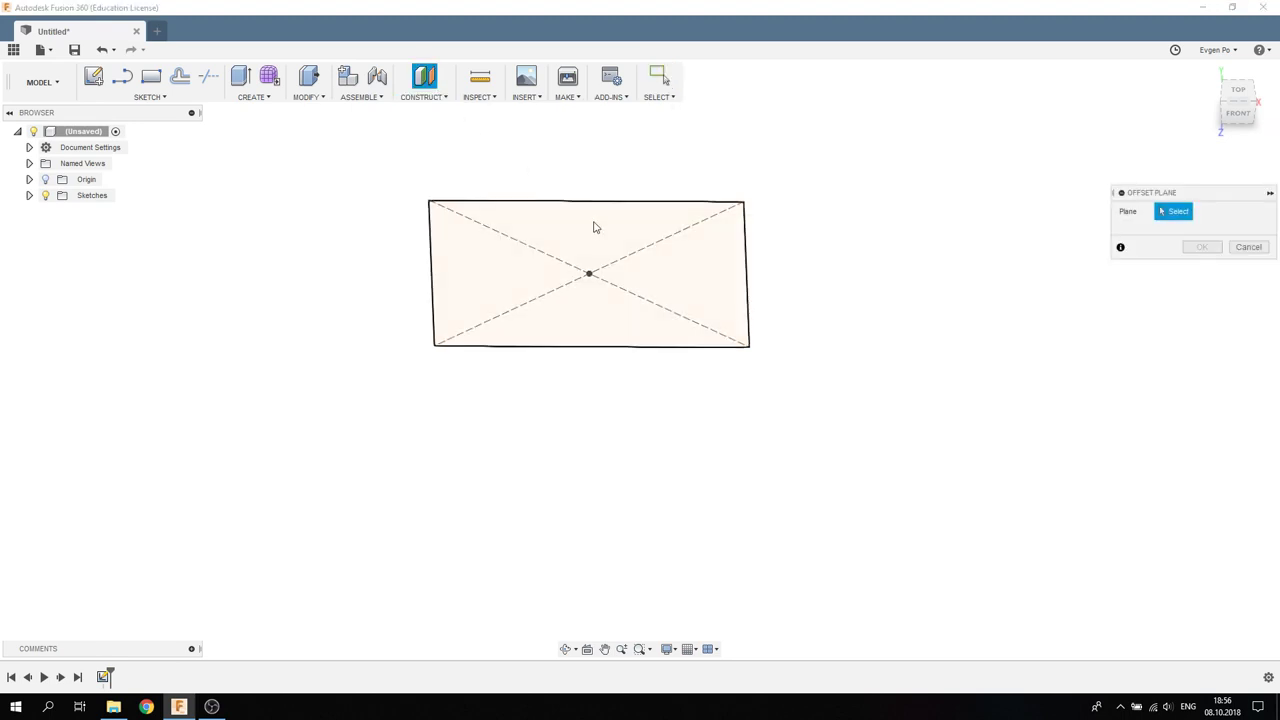
{"action": "left_click", "coordinate": [594, 224]}
{"action": "middle_click_drag", "start_coordinate": [594, 224], "coordinate": [626, 226], "text": "shift"}
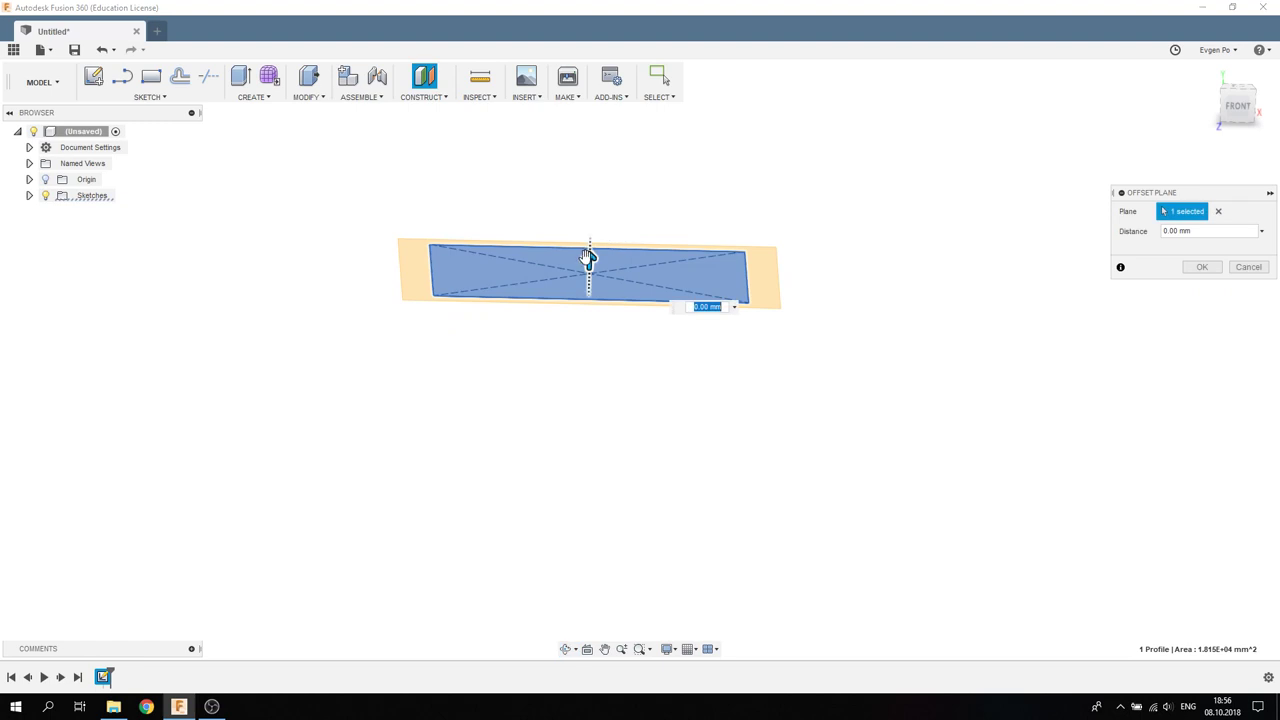
{"action": "left_click_drag", "start_coordinate": [589, 260], "coordinate": [593, 168]}
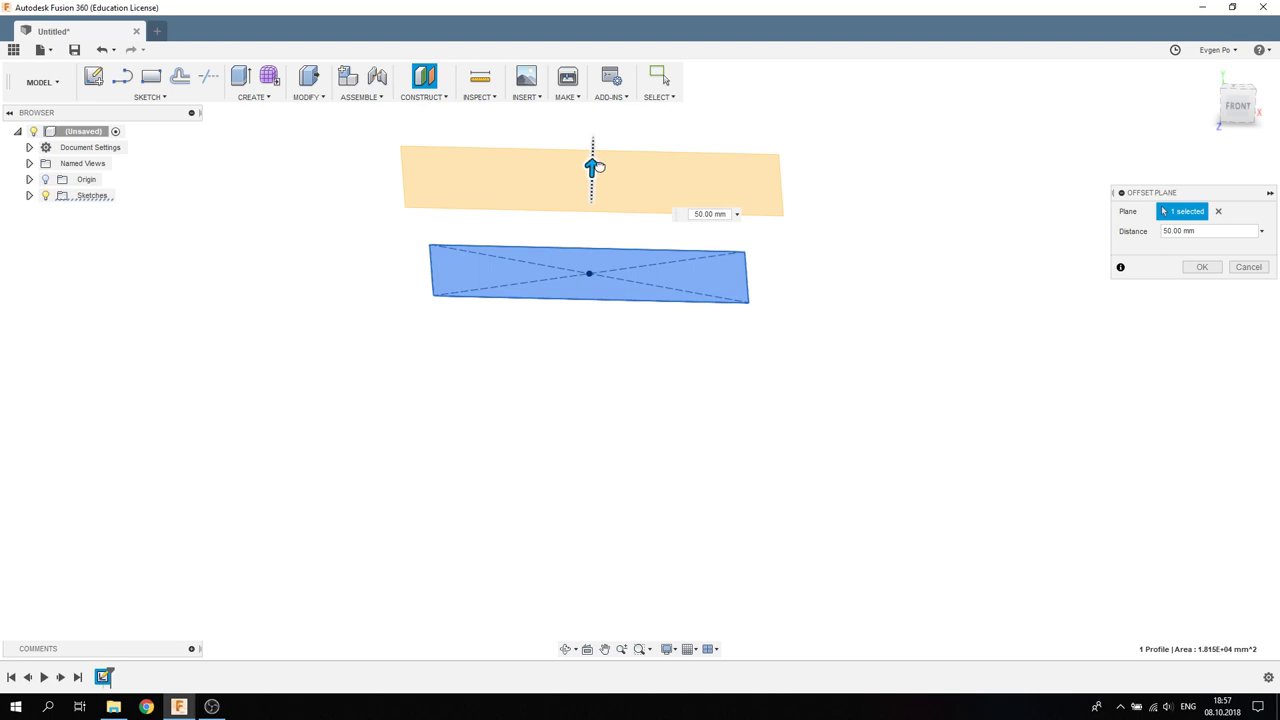
{"action": "left_click", "coordinate": [1185, 231]}
{"action": "type", "text": "120"}
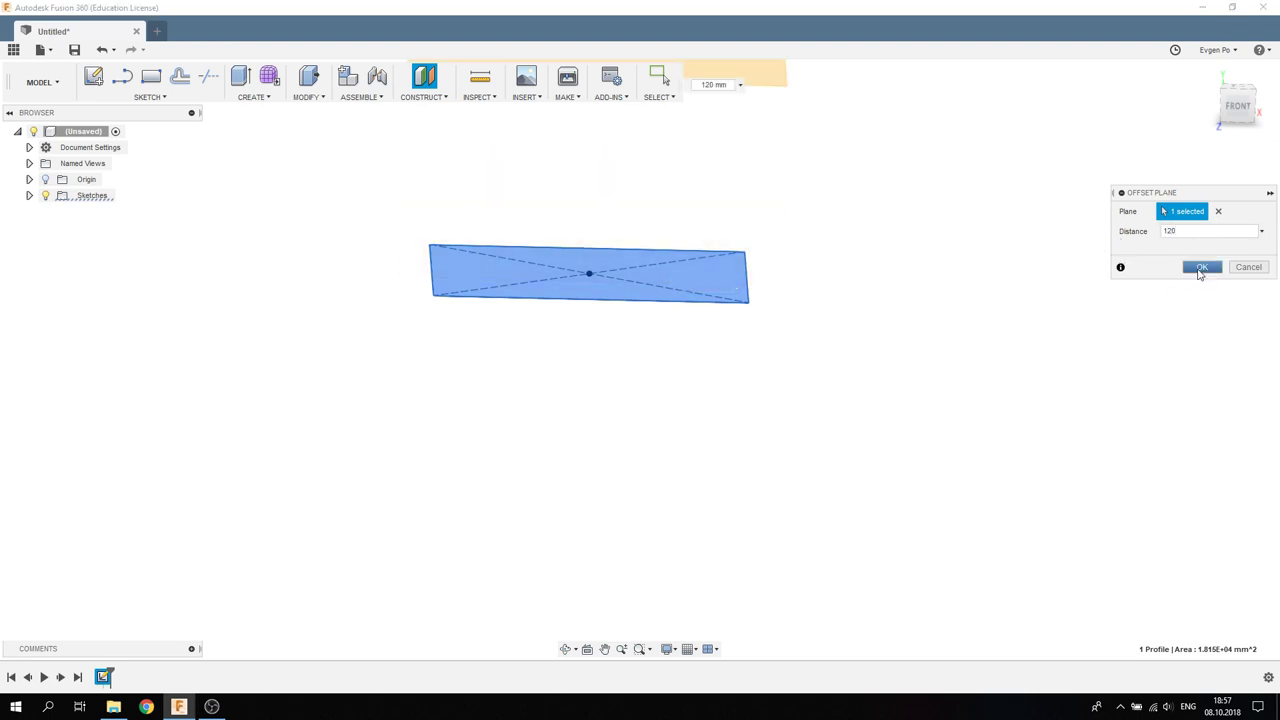
{"action": "left_click", "coordinate": [1202, 267]}
- Start a new sketch on the 120 mm offset plane
{"action": "middle_click_drag", "start_coordinate": [925, 265], "coordinate": [917, 245], "text": "shift"}
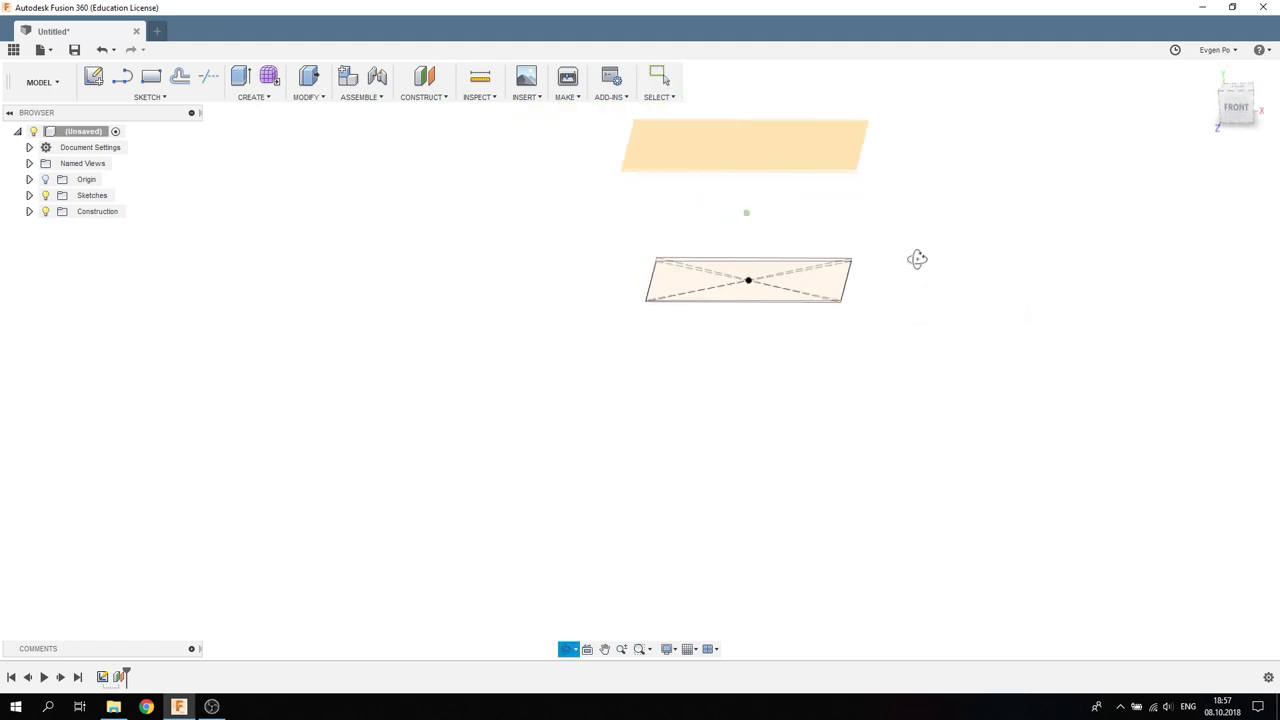
{"action": "key", "text": "Escape"}
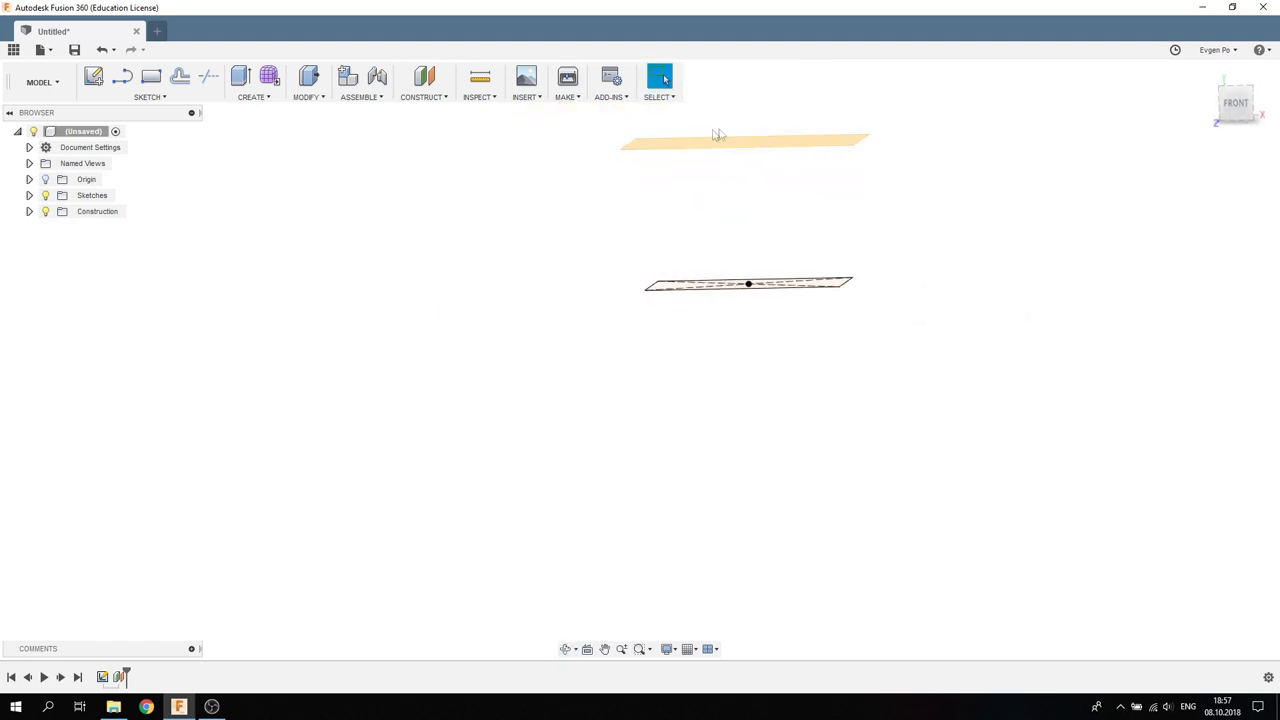
{"action": "middle_click_drag", "start_coordinate": [787, 148], "coordinate": [703, 135], "text": "shift"}
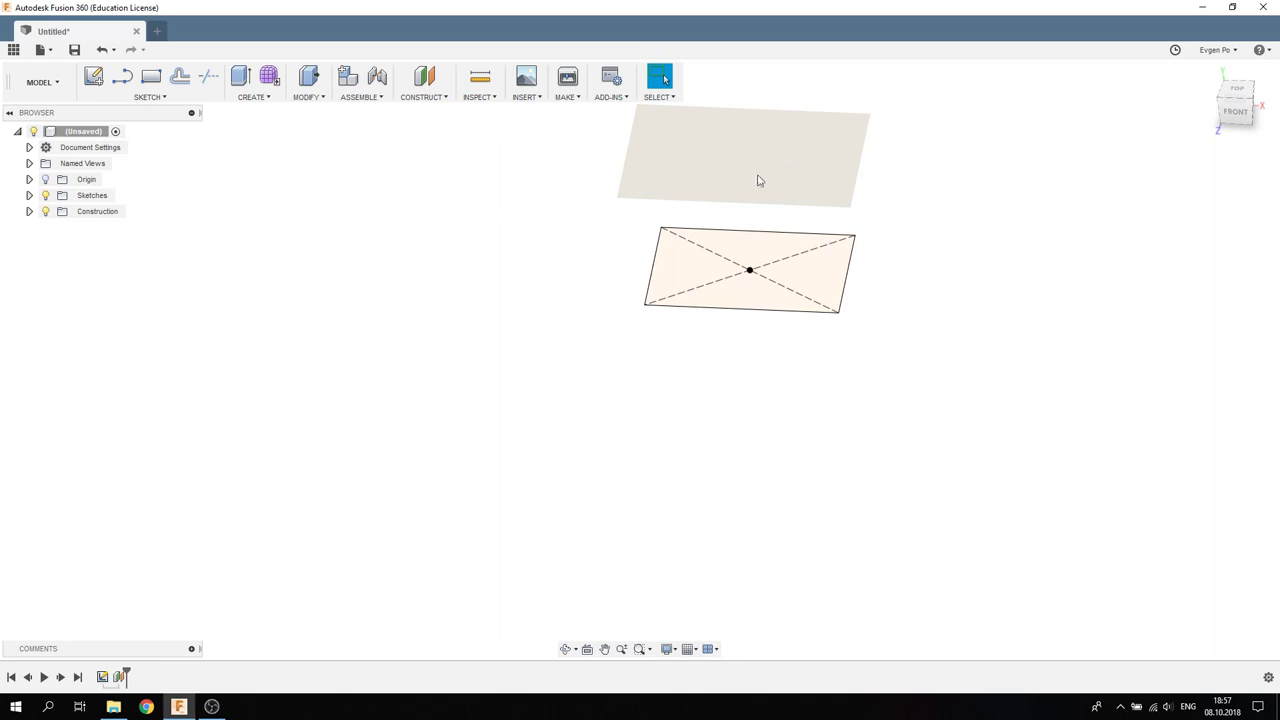
{"action": "left_click", "coordinate": [692, 164]}
{"action": "right_click", "coordinate": [697, 167]}
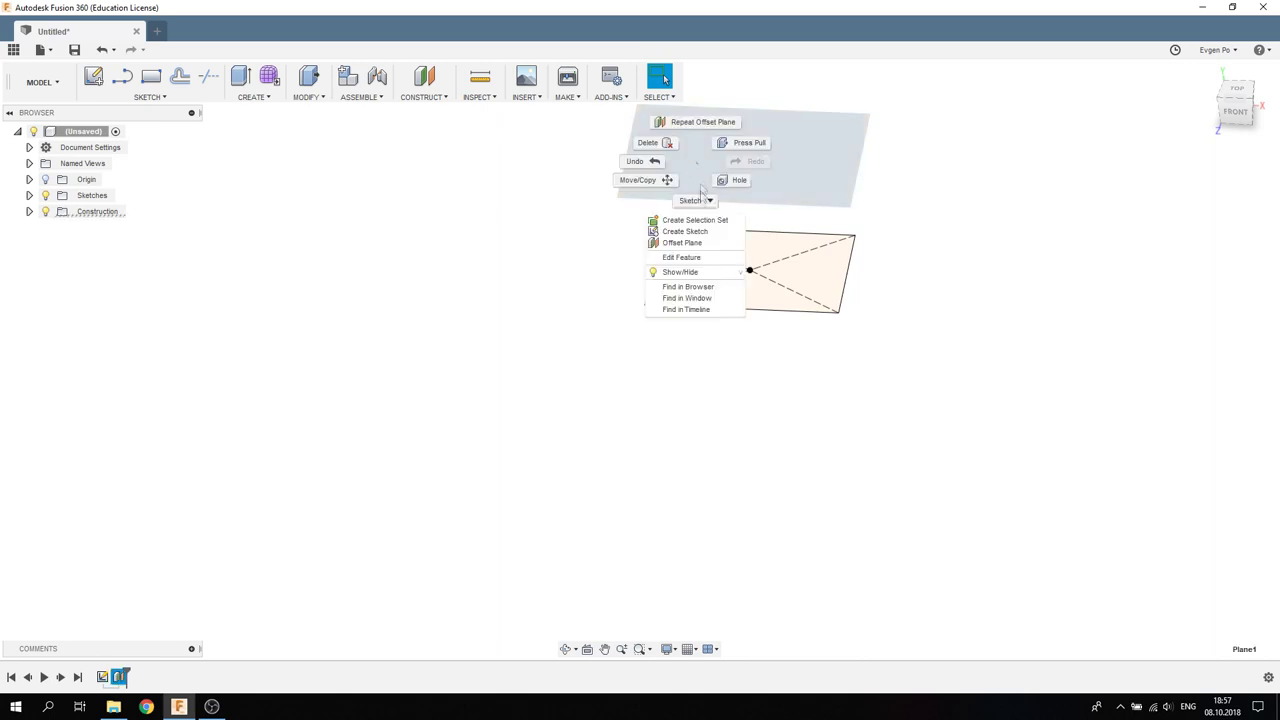
{"action": "left_click", "coordinate": [685, 231]}
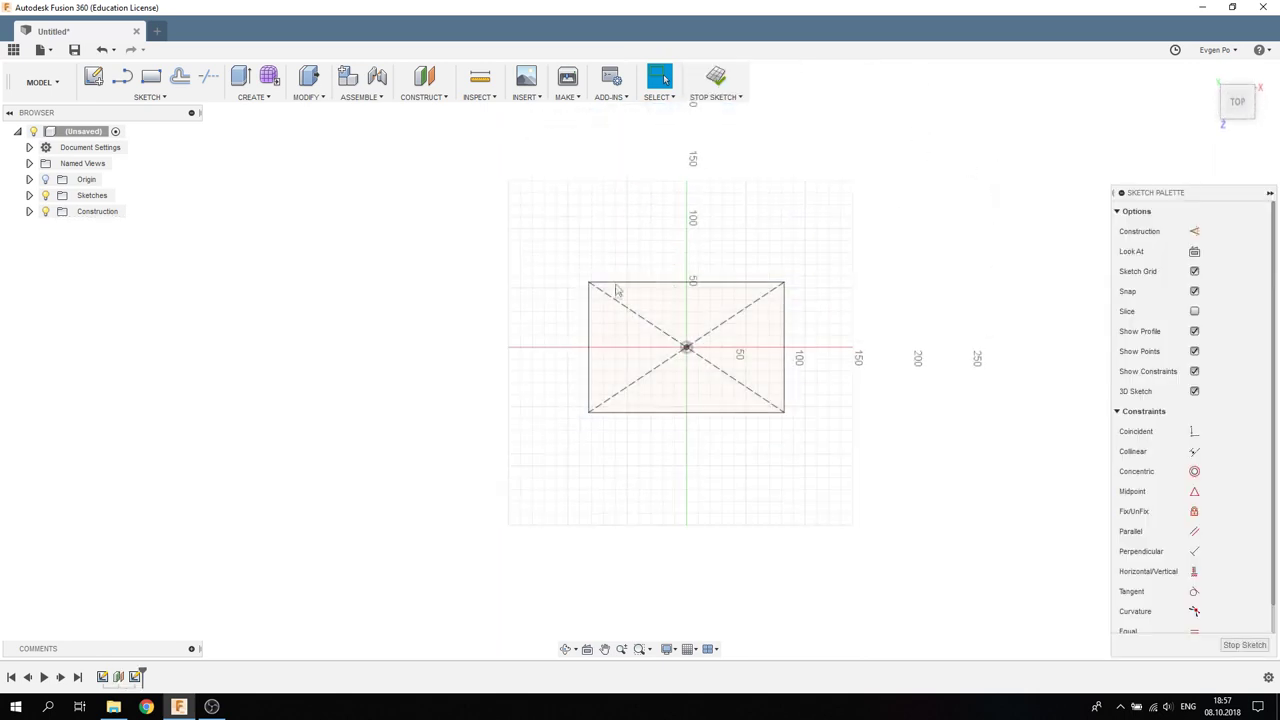
- Draw a center rectangle on the offset plane, centred at the origin
{"action": "left_click", "coordinate": [148, 97]}
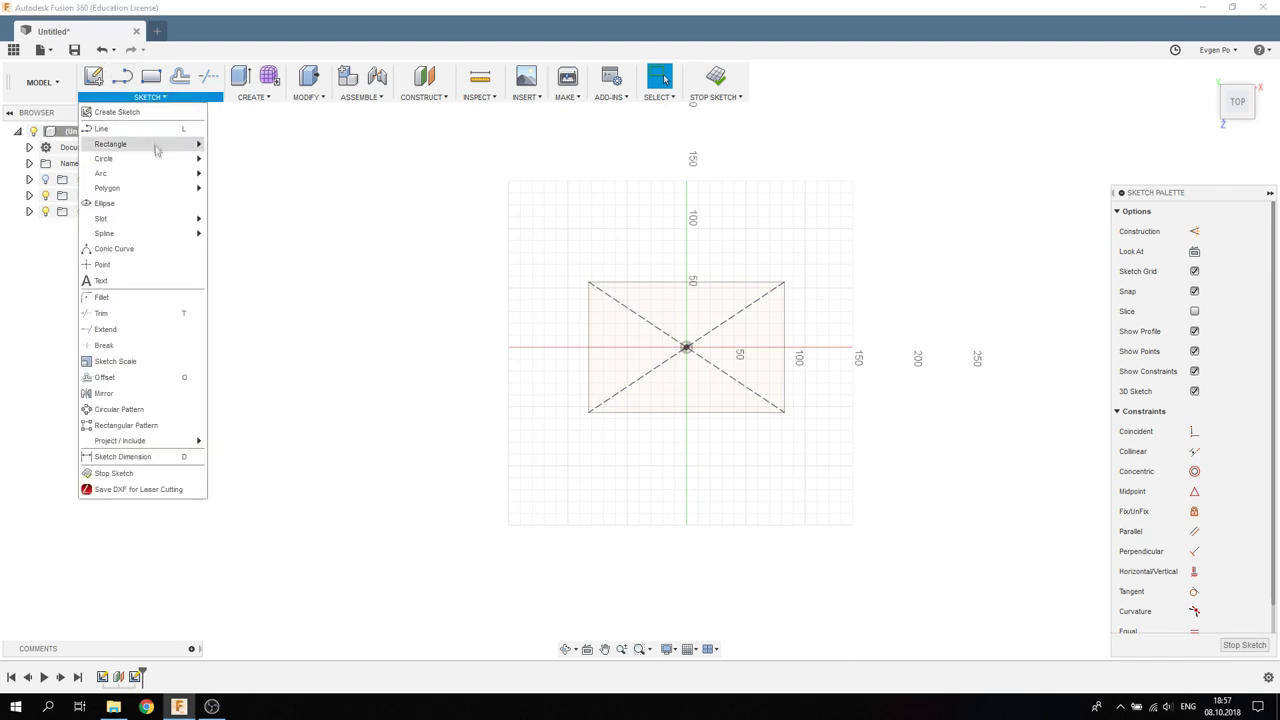
{"action": "mouse_move", "coordinate": [110, 144]}
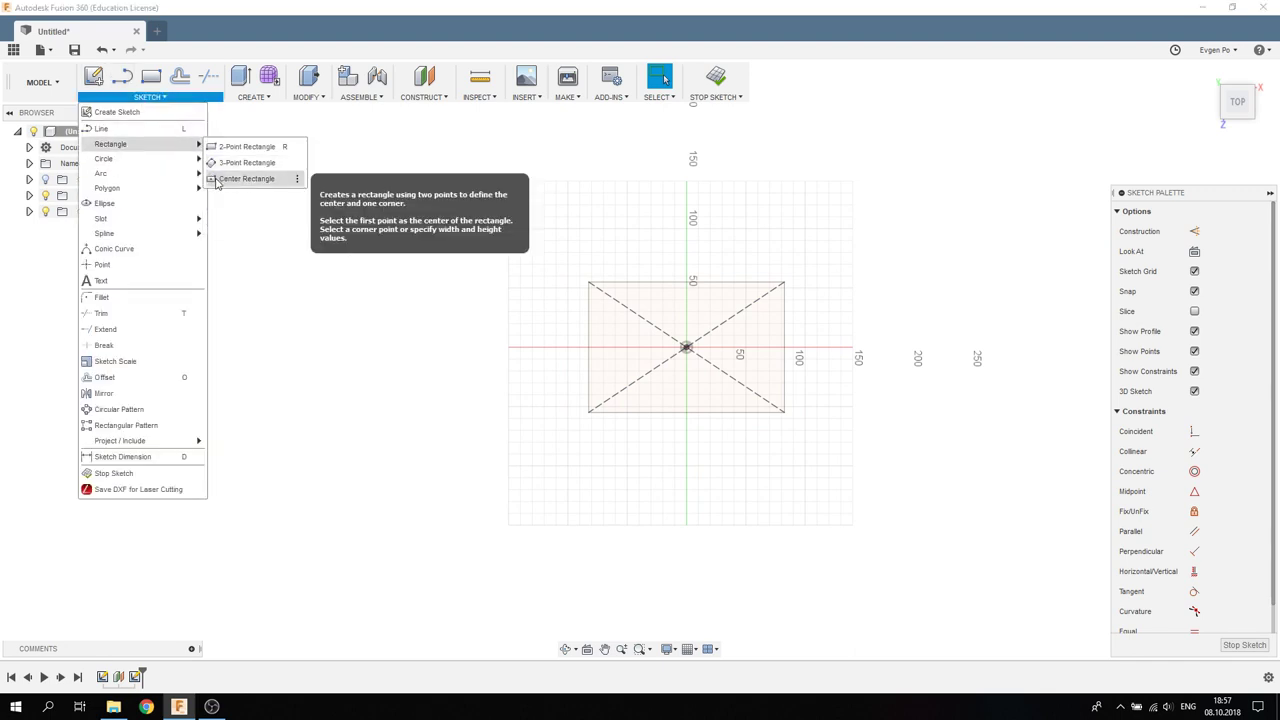
{"action": "left_click", "coordinate": [246, 178]}
{"action": "left_click", "coordinate": [686, 347]}
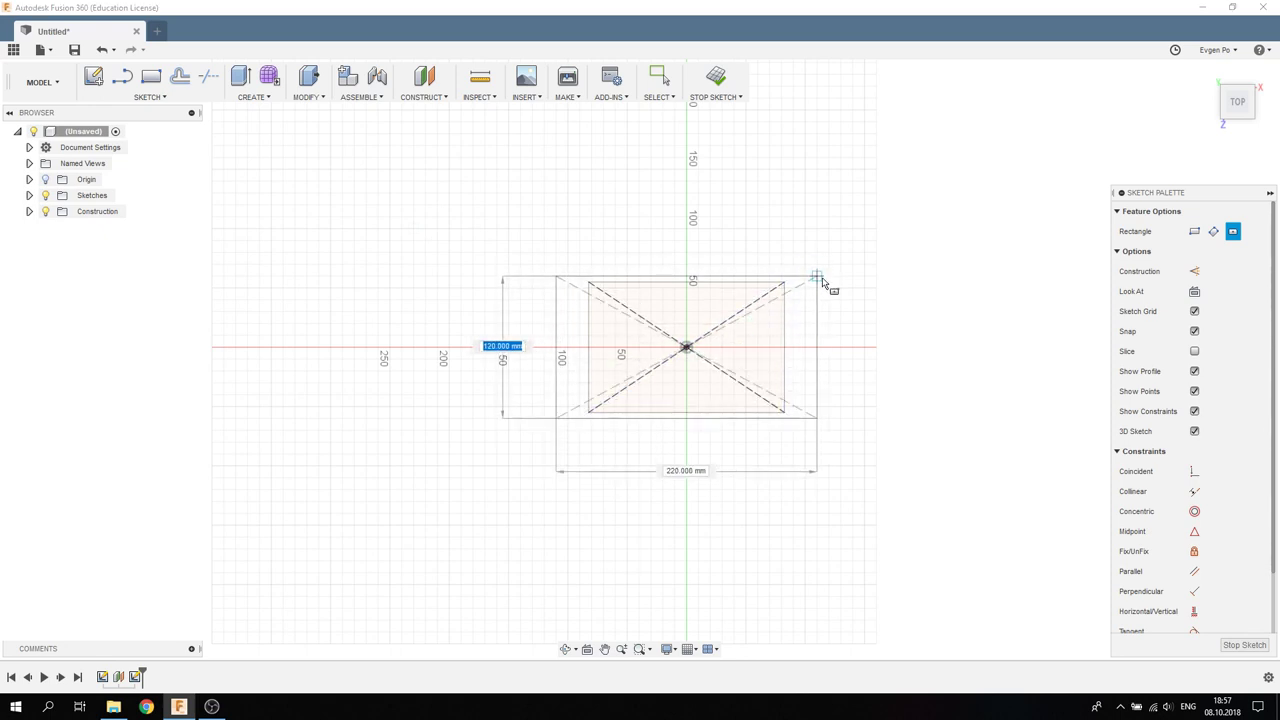
{"action": "left_click", "coordinate": [824, 280]}
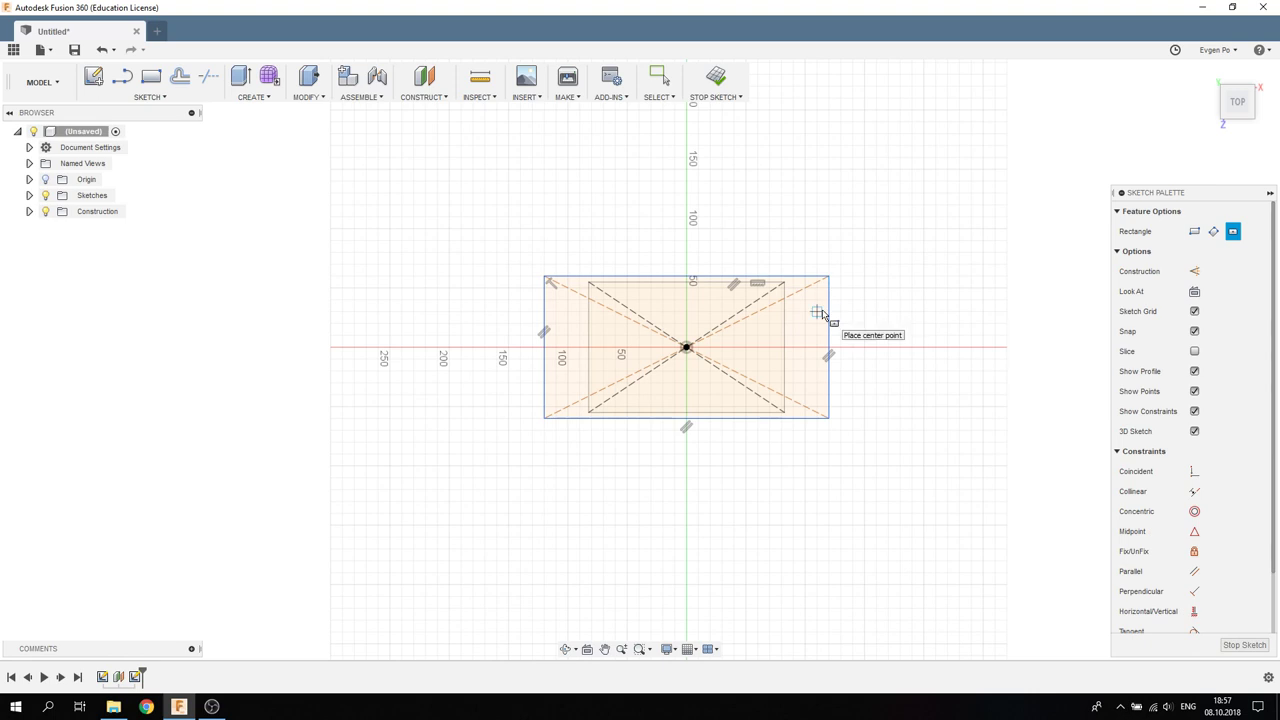
- Dimension the upper rectangle to 210 mm wide and 150 mm high, then finish the sketch
{"action": "key", "text": "d"}
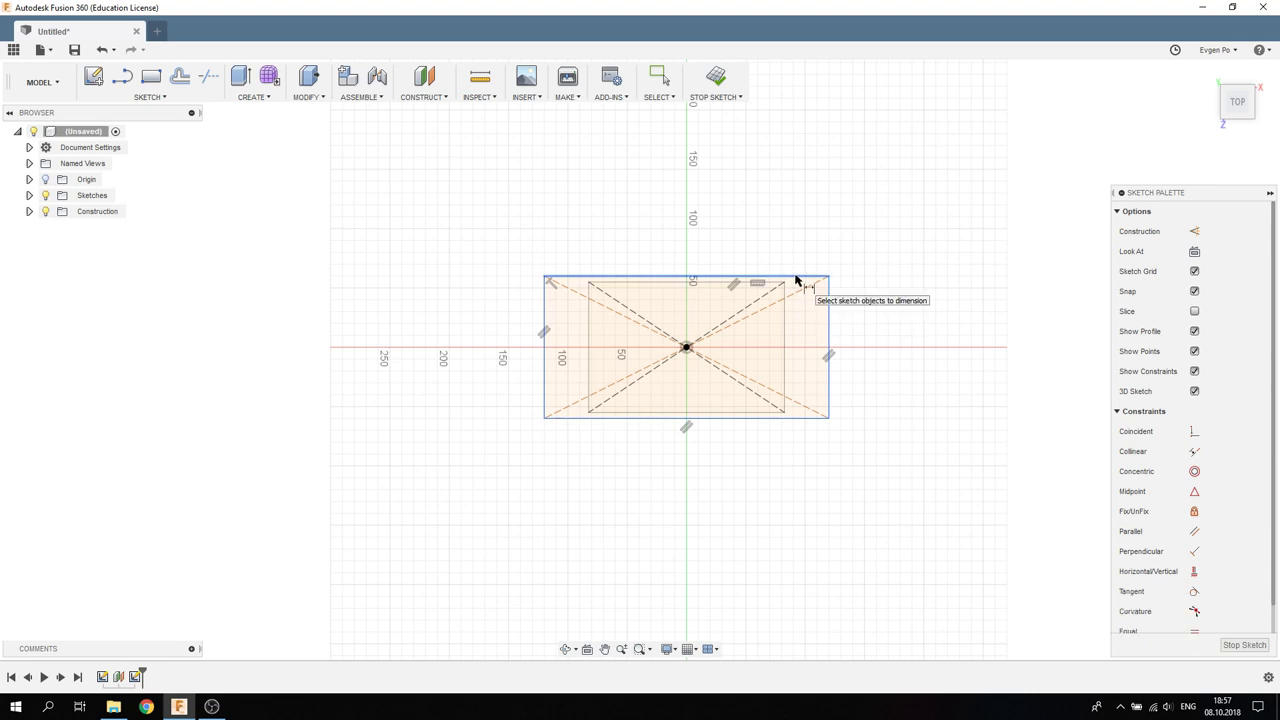
{"action": "left_click", "coordinate": [797, 276]}
{"action": "left_click", "coordinate": [801, 204]}
{"action": "type", "text": "21"}
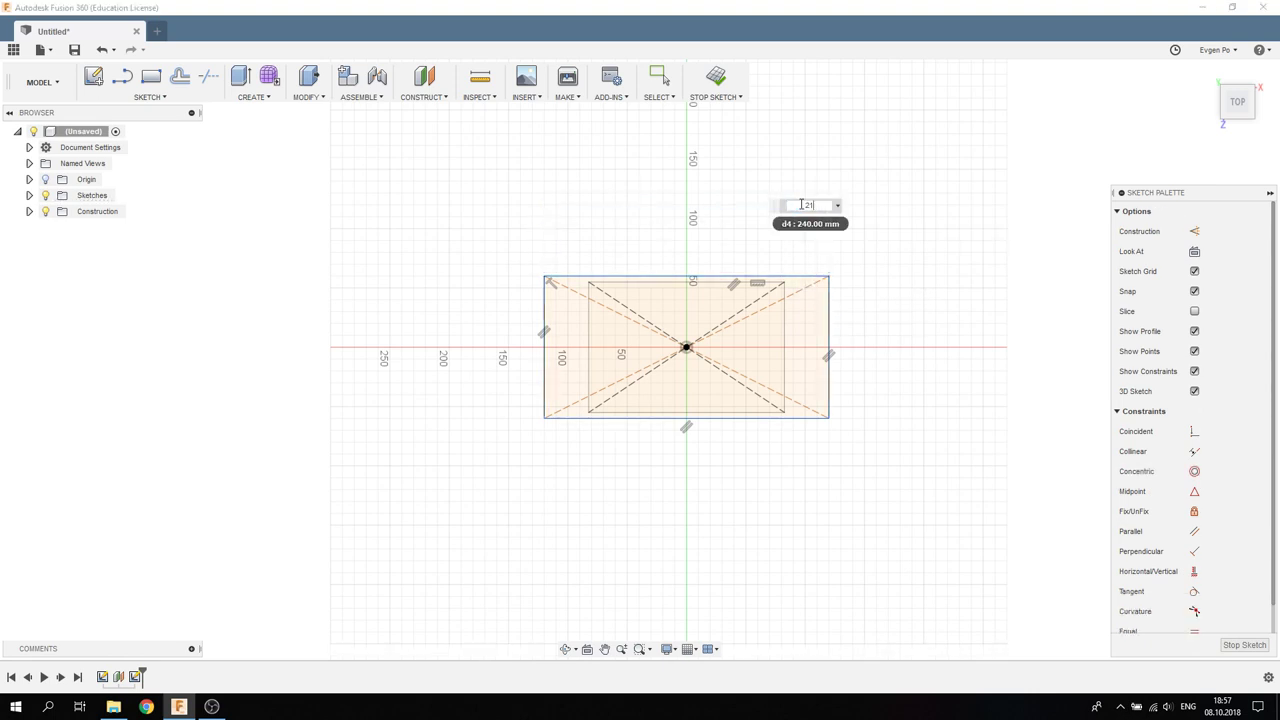
{"action": "key", "text": "Return"}
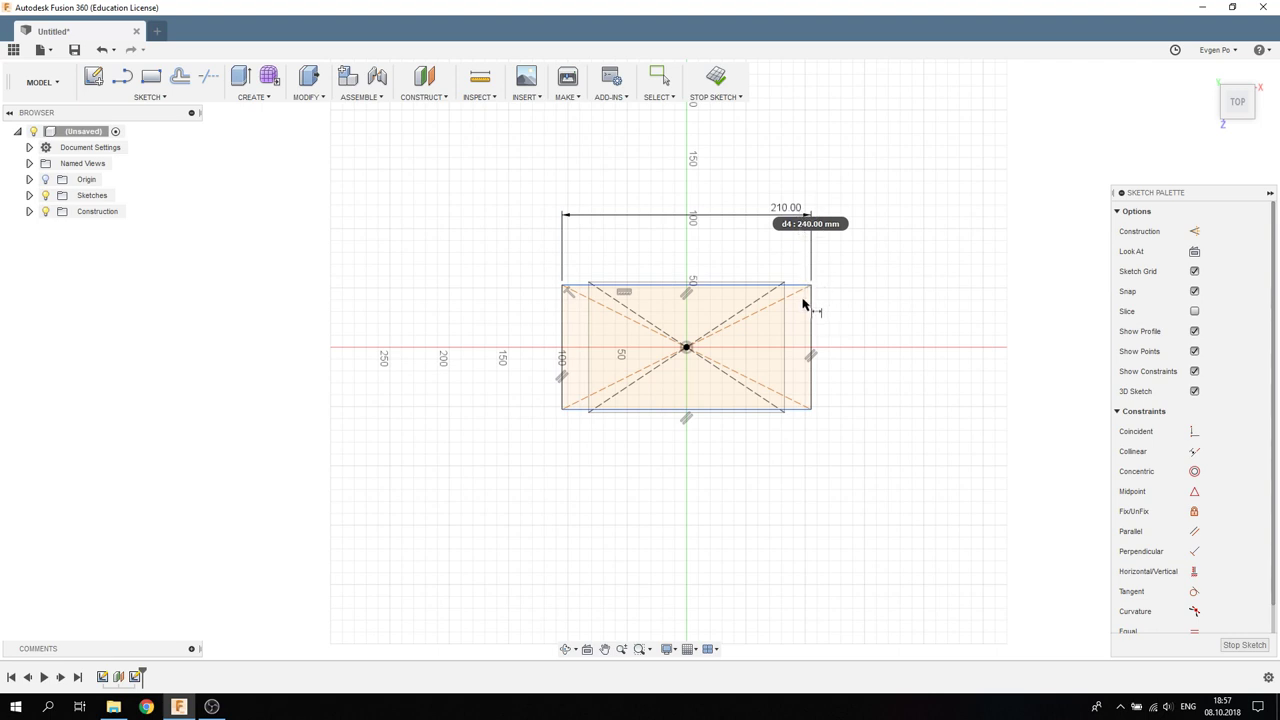
{"action": "scroll", "coordinate": [803, 303], "scroll_direction": "up", "scroll_amount": 2}
{"action": "left_click", "coordinate": [814, 308]}
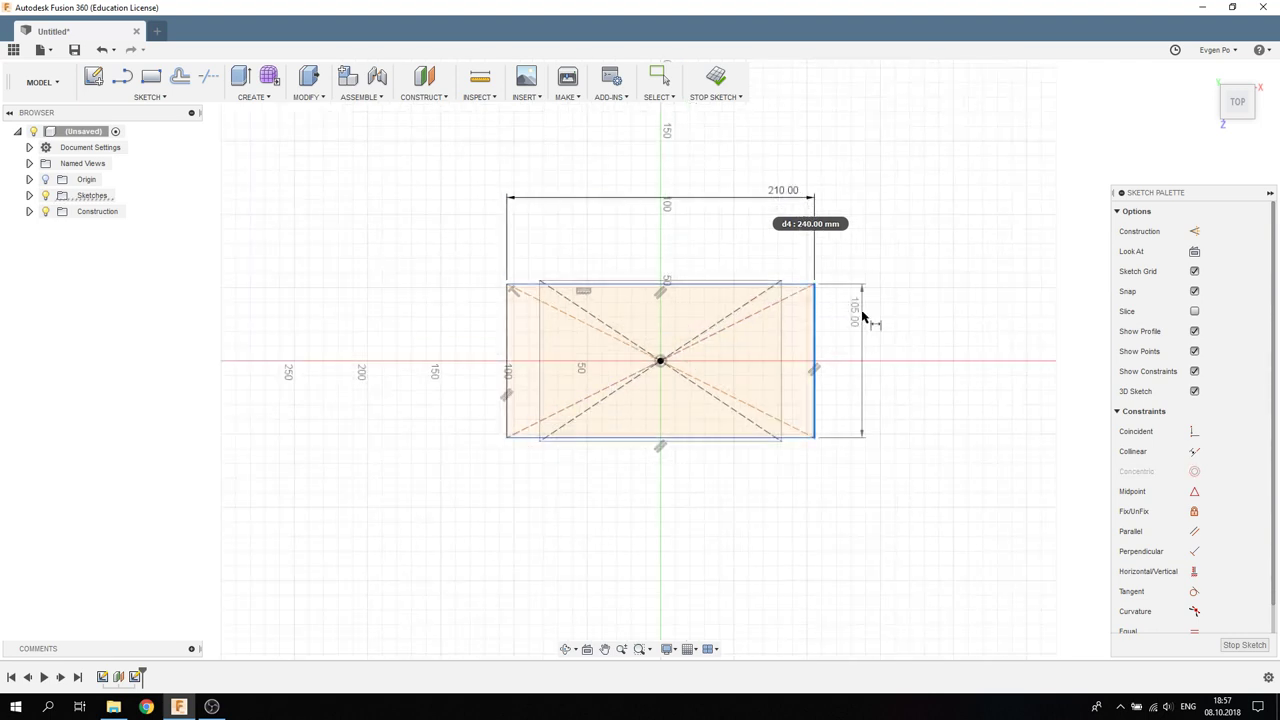
{"action": "left_click", "coordinate": [862, 316]}
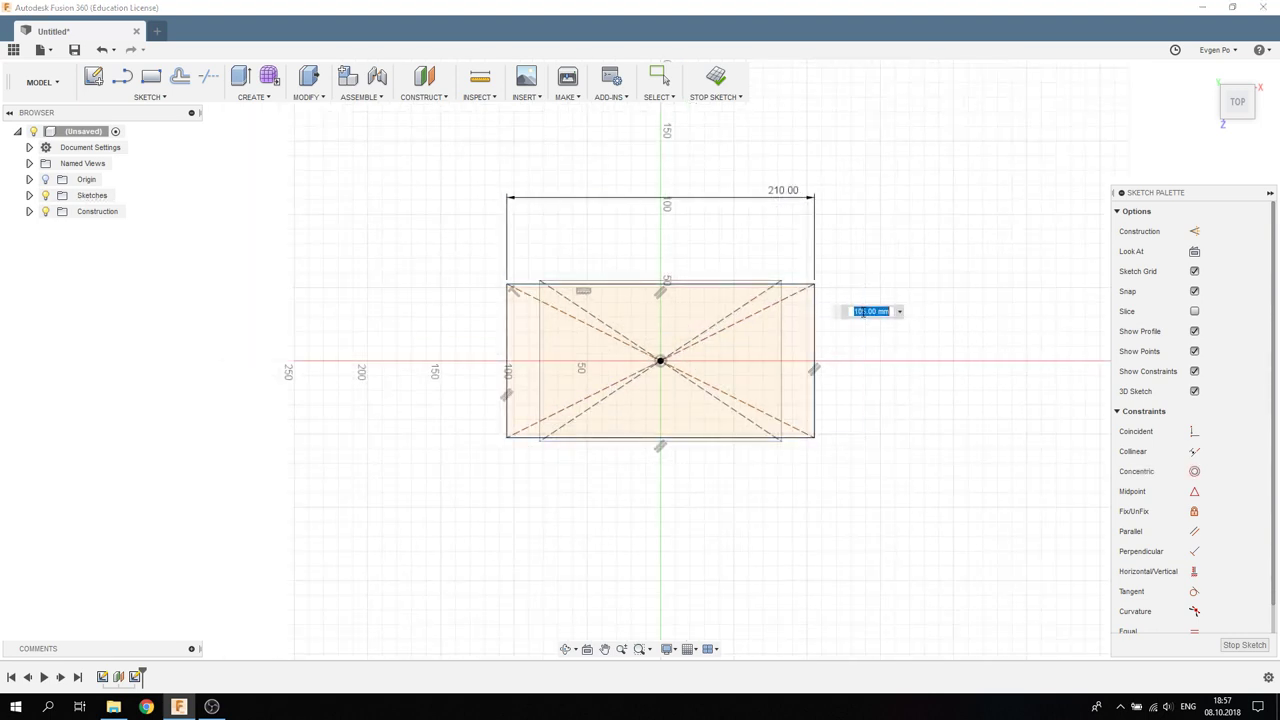
{"action": "type", "text": "1"}
{"action": "key", "text": "Return"}
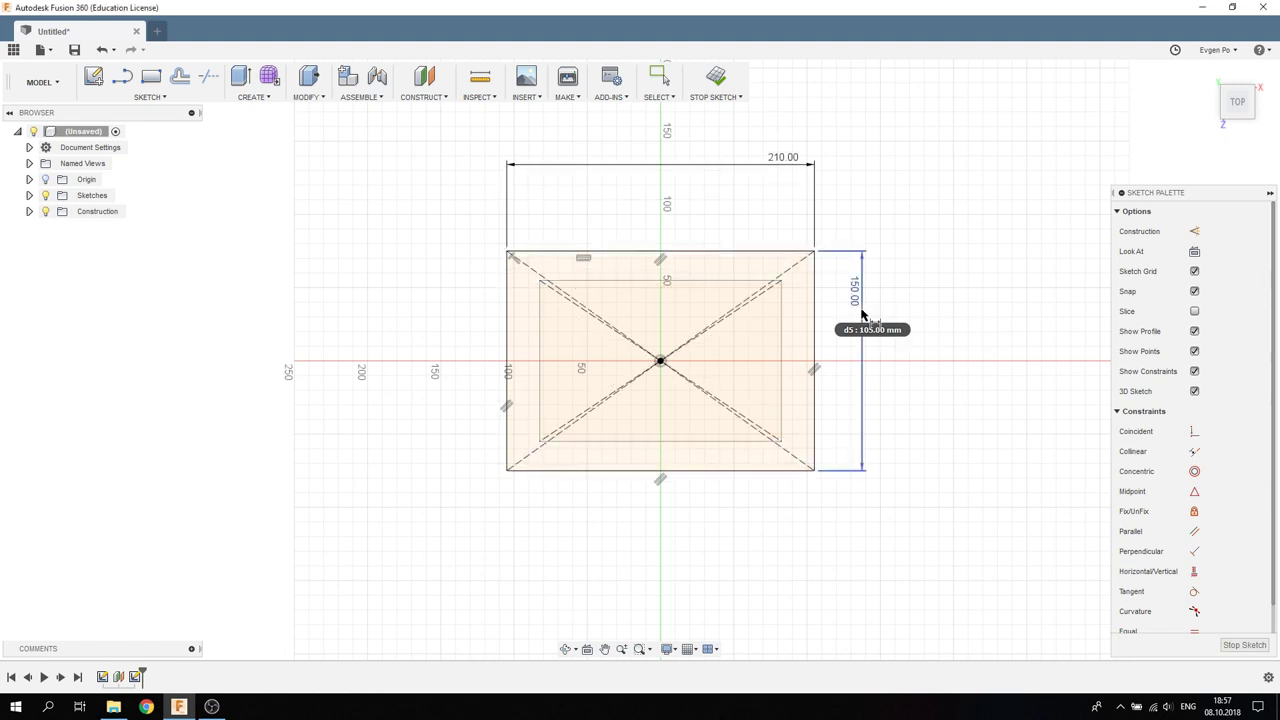
{"action": "middle_click_drag", "start_coordinate": [860, 331], "coordinate": [931, 335], "text": "shift"}
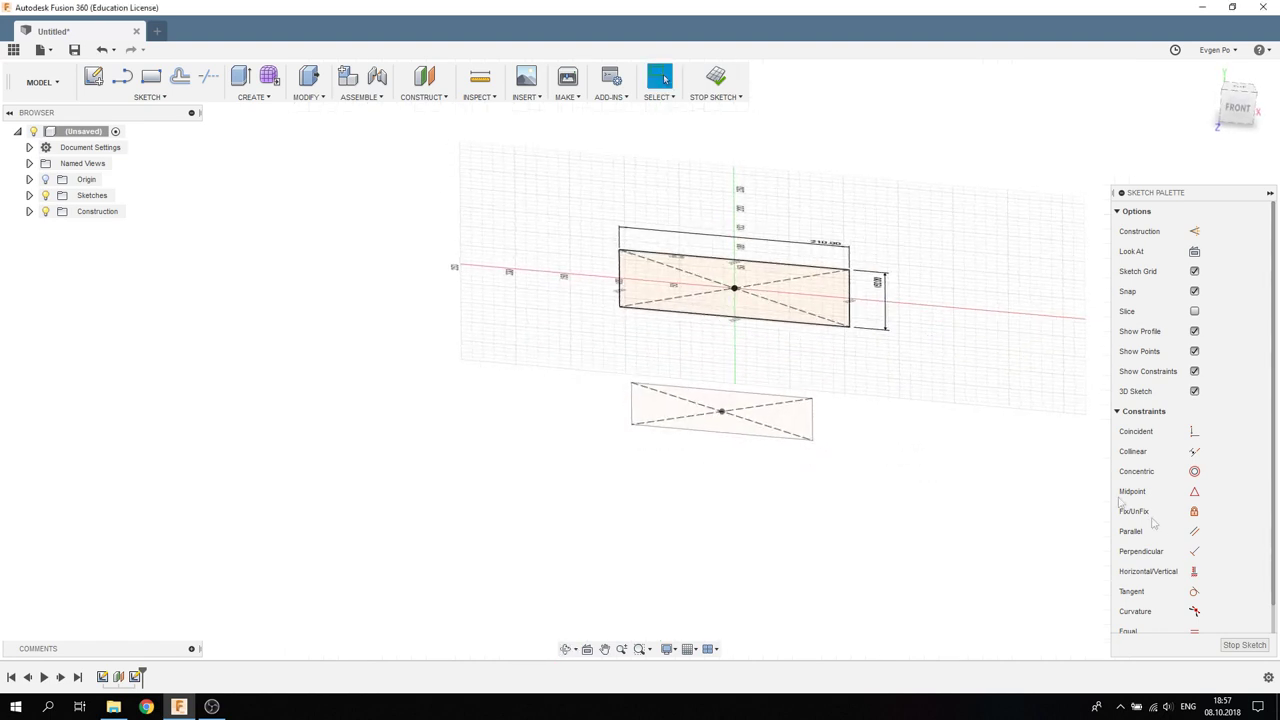
{"action": "left_click", "coordinate": [1244, 644]}
{"action": "left_click", "coordinate": [265, 98]}
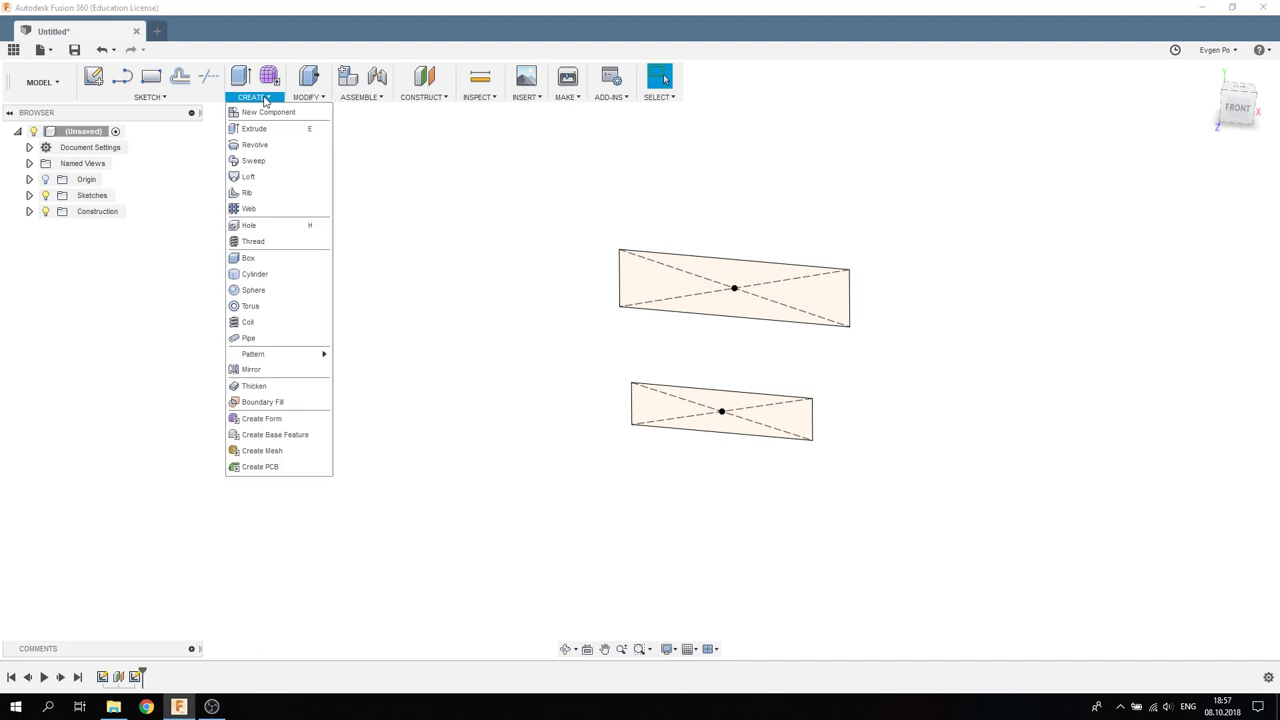
- Loft a solid body from the lower 165 × 110 rectangle to the upper 210 × 150 rectangle
{"action": "left_click", "coordinate": [268, 180]}
{"action": "left_click", "coordinate": [694, 409]}
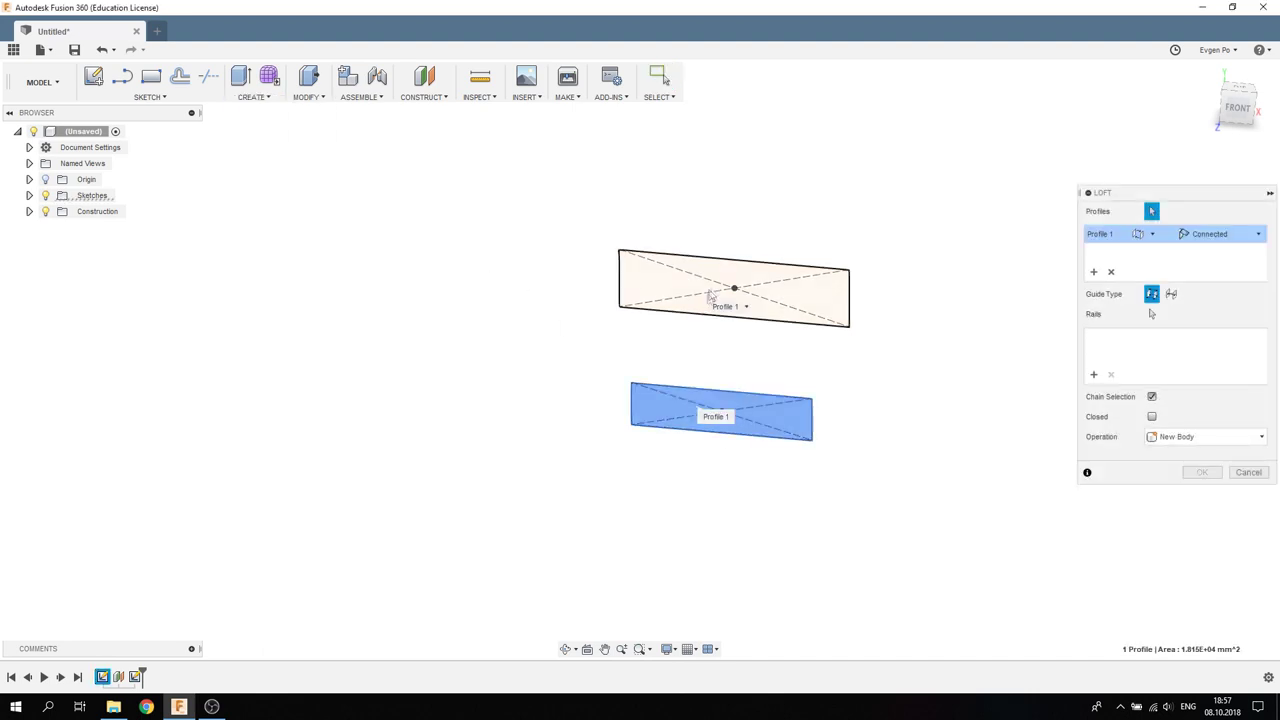
{"action": "left_click", "coordinate": [709, 296]}
{"action": "mouse_move", "coordinate": [617, 251]}
{"action": "middle_mouse_down", "text": "shift"}
{"action": "mouse_move", "coordinate": [552, 290]}
{"action": "mouse_move", "coordinate": [951, 394]}
{"action": "middle_mouse_up", "text": "shift"}
{"action": "left_click", "coordinate": [1202, 473]}
- Select the four vertical edges of the lofted body
{"action": "mouse_move", "coordinate": [824, 323]}
{"action": "middle_mouse_down", "text": "shift"}
{"action": "mouse_move", "coordinate": [846, 206]}
{"action": "mouse_move", "coordinate": [771, 364]}
{"action": "middle_mouse_up", "text": "shift"}
{"action": "left_click", "coordinate": [771, 364]}
{"action": "left_click", "coordinate": [568, 349], "text": "ctrl"}
{"action": "left_click", "coordinate": [866, 374], "text": "ctrl"}
{"action": "middle_click_drag", "start_coordinate": [863, 286], "coordinate": [871, 294], "text": "shift"}
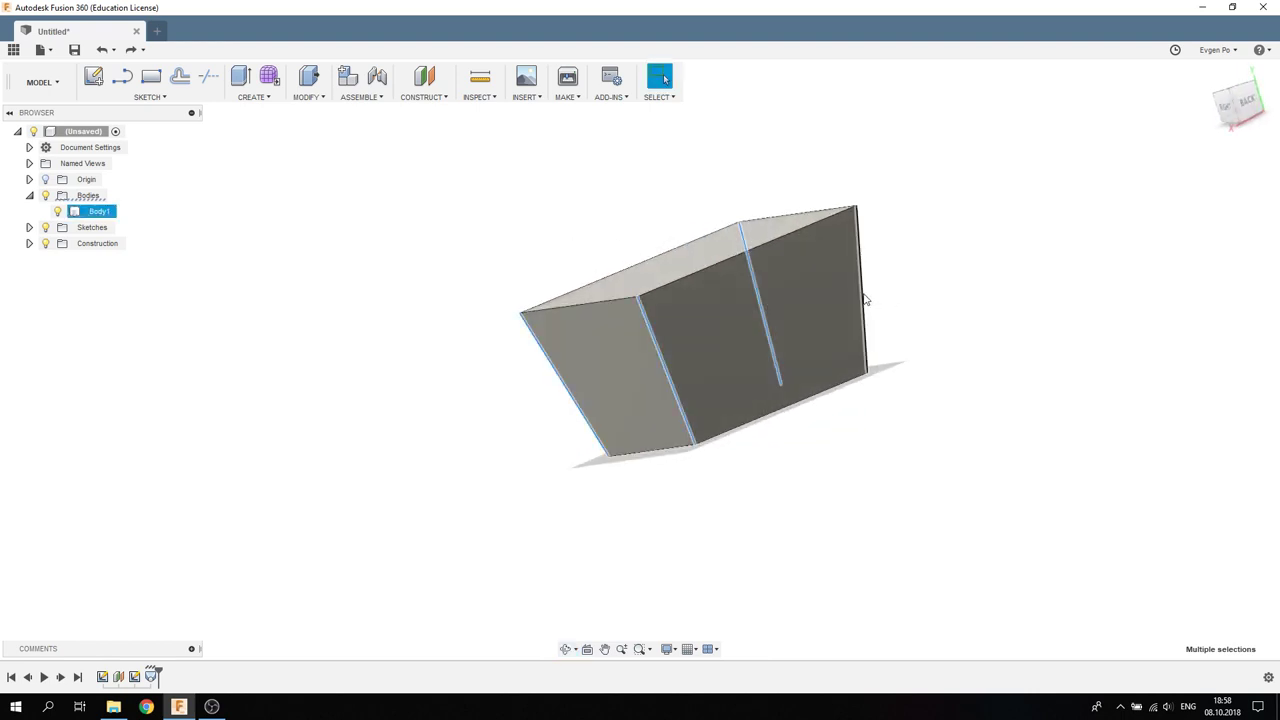
{"action": "left_click", "coordinate": [866, 296], "text": "ctrl"}
- Fillet the four vertical edges with a 10 mm radius
{"action": "key", "text": "f"}
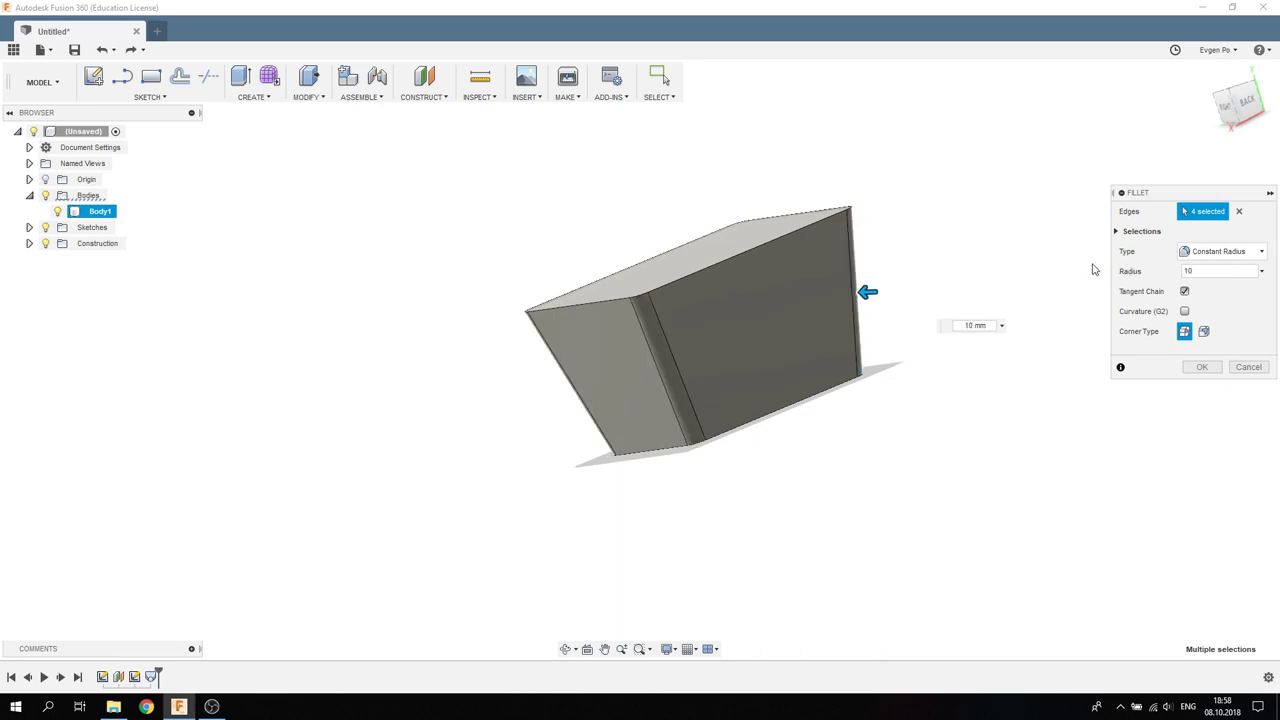
{"action": "mouse_move", "coordinate": [771, 279]}
{"action": "middle_mouse_down", "text": "shift"}
{"action": "mouse_move", "coordinate": [889, 336]}
{"action": "mouse_move", "coordinate": [1016, 332]}
{"action": "middle_mouse_up", "text": "shift"}
{"action": "key", "text": "Return"}
{"action": "mouse_move", "coordinate": [925, 325]}
{"action": "middle_mouse_down", "text": "shift"}
{"action": "mouse_move", "coordinate": [971, 226]}
{"action": "mouse_move", "coordinate": [983, 291]}
{"action": "mouse_move", "coordinate": [949, 366]}
{"action": "middle_mouse_up", "text": "shift"}
- Start a Shell on Body1 with the top face chosen for removal
{"action": "left_click", "coordinate": [308, 96]}
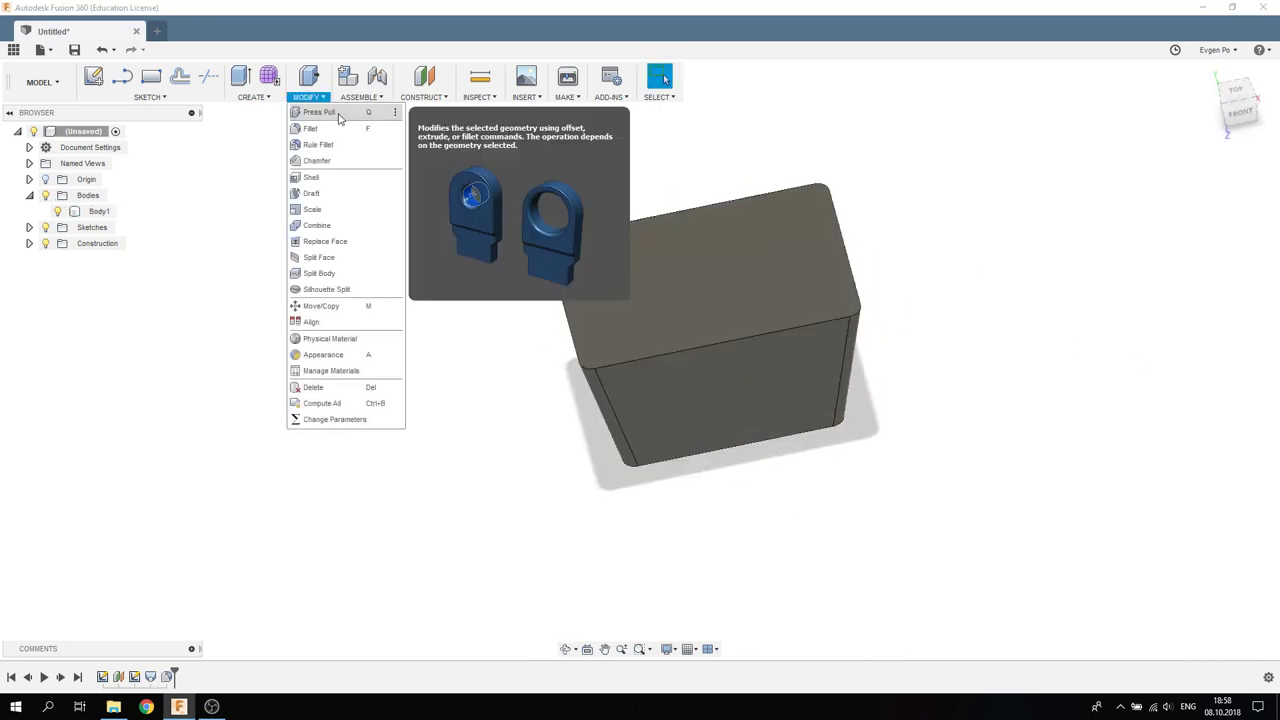
{"action": "left_click", "coordinate": [303, 183]}
{"action": "left_click", "coordinate": [752, 313]}
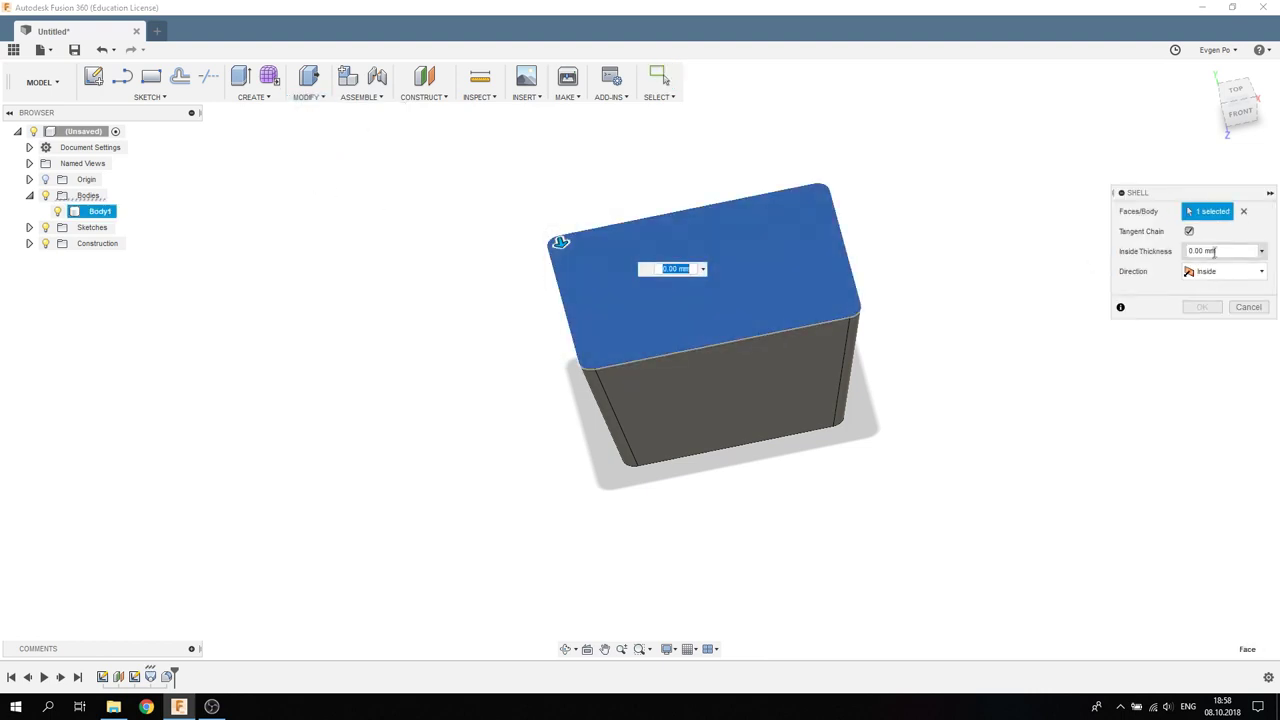
- Shell Body1 with 2 mm inside thickness, leaving the top open
{"action": "type", "text": "2"}
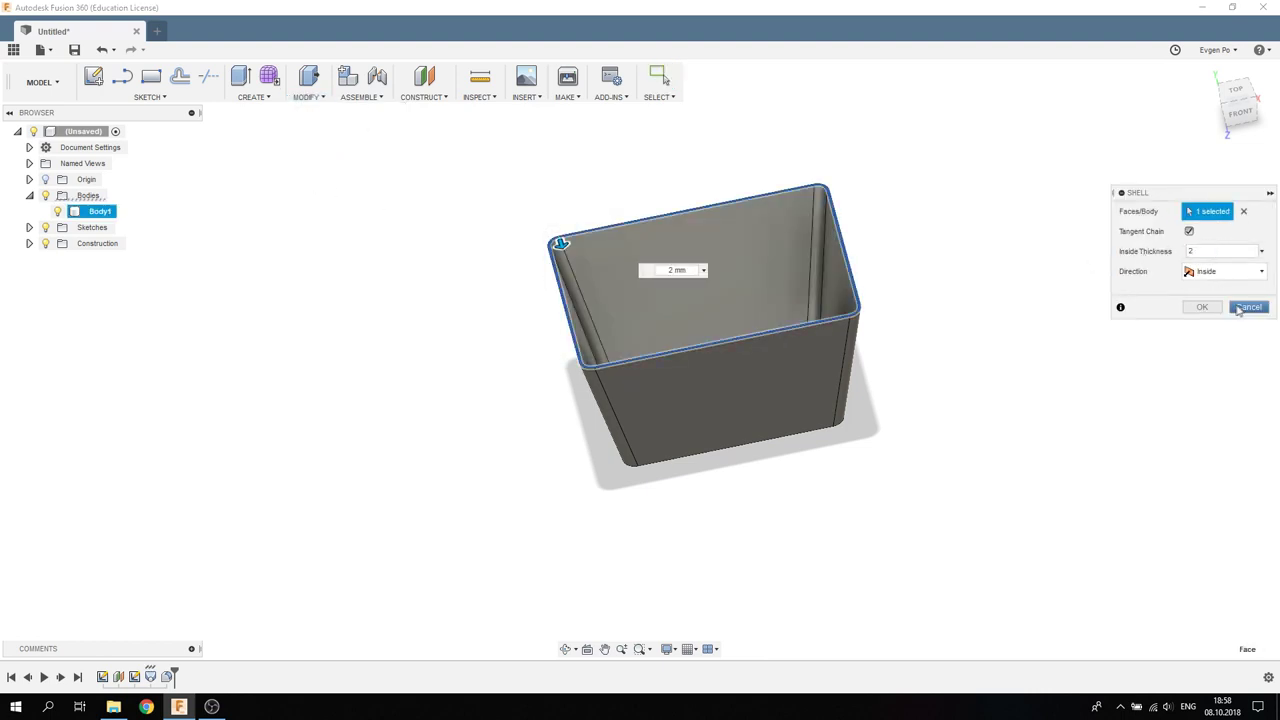
{"action": "left_click", "coordinate": [1202, 308]}
{"action": "mouse_move", "coordinate": [1036, 288]}
{"action": "middle_mouse_down", "text": "shift"}
{"action": "mouse_move", "coordinate": [864, 314]}
{"action": "mouse_move", "coordinate": [923, 406]}
{"action": "mouse_move", "coordinate": [914, 449]}
{"action": "mouse_move", "coordinate": [913, 359]}
{"action": "middle_mouse_up", "text": "shift"}
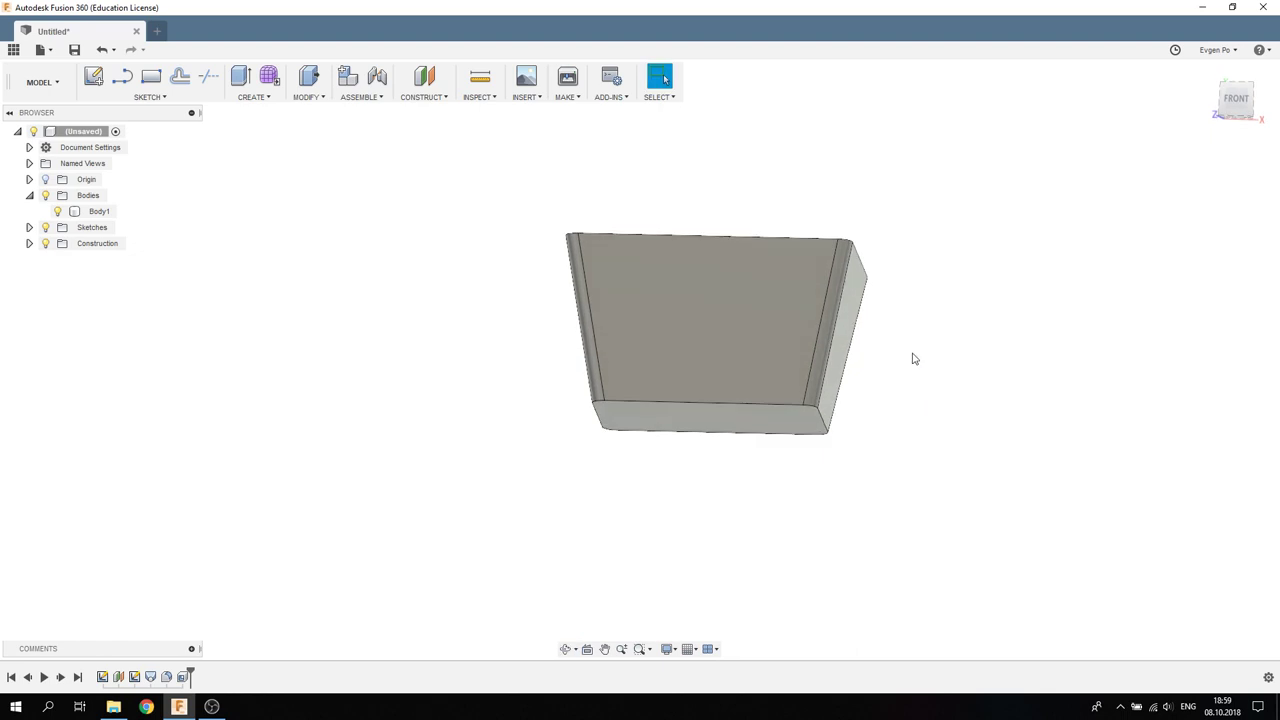
{"action": "left_click", "coordinate": [718, 305]}
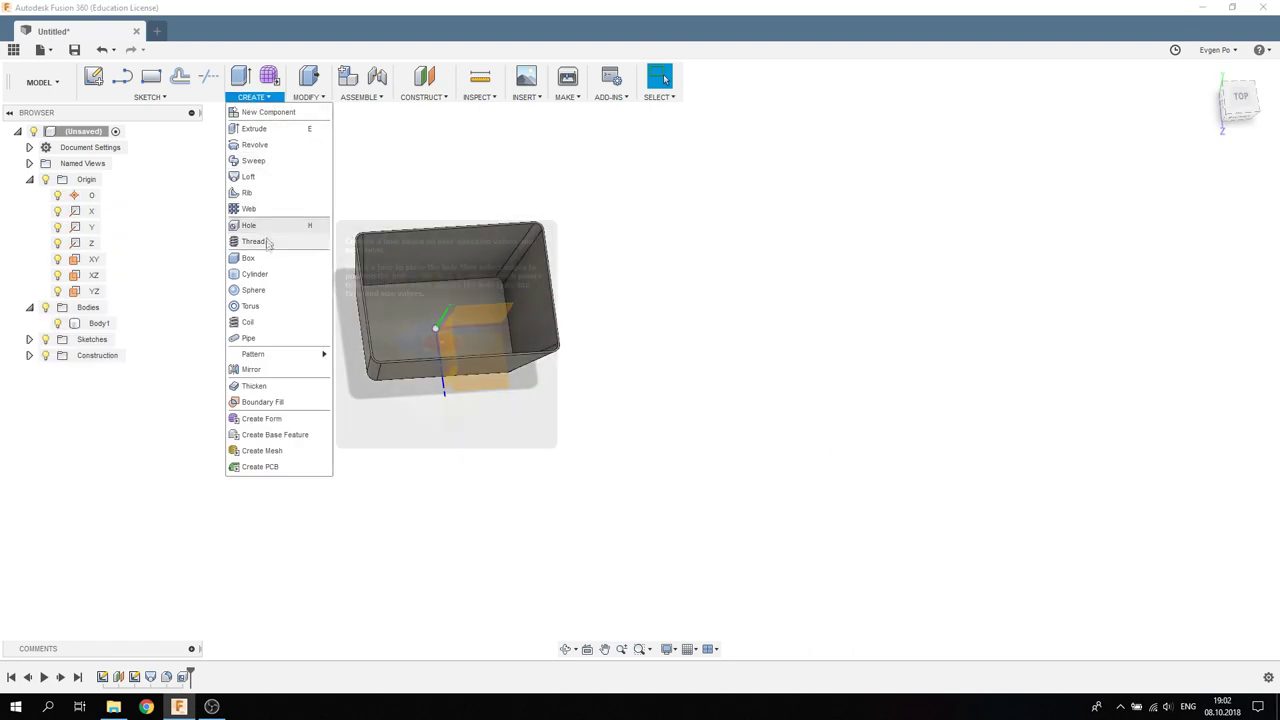
- Create a 300 mm diameter sphere centred on the origin as new body Body2
{"action": "left_click", "coordinate": [250, 289]}
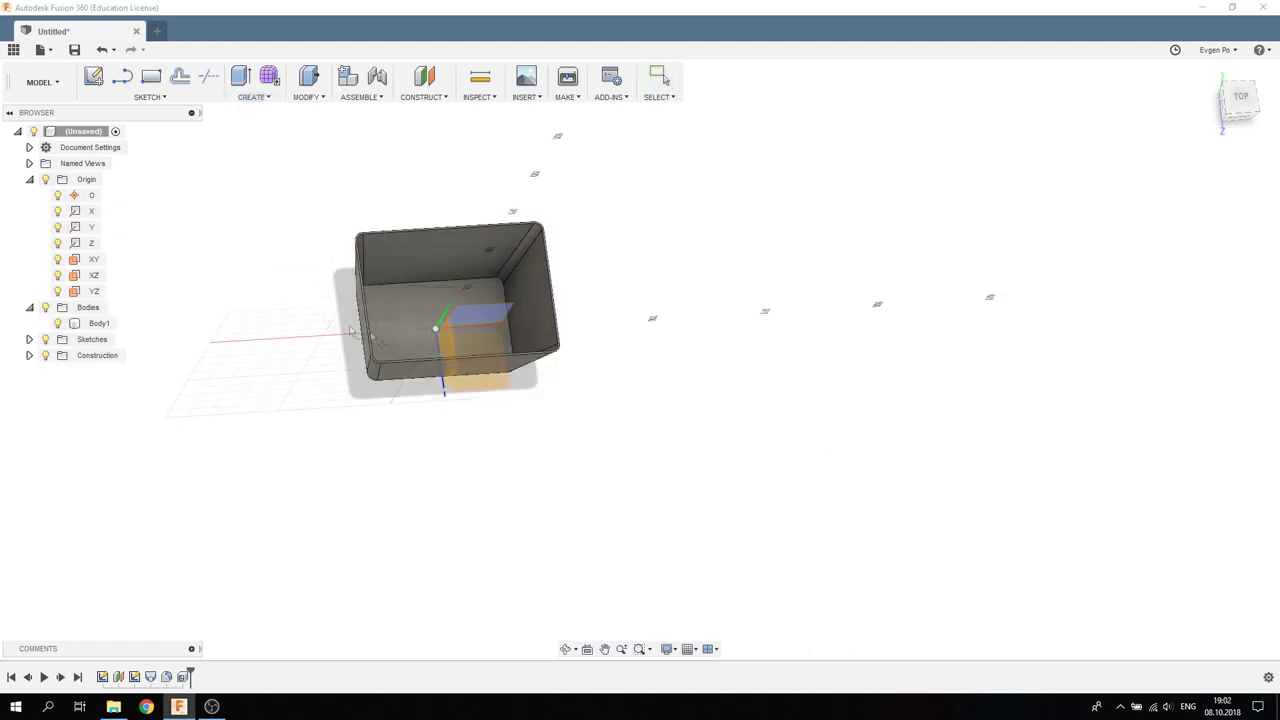
{"action": "left_click", "coordinate": [472, 325]}
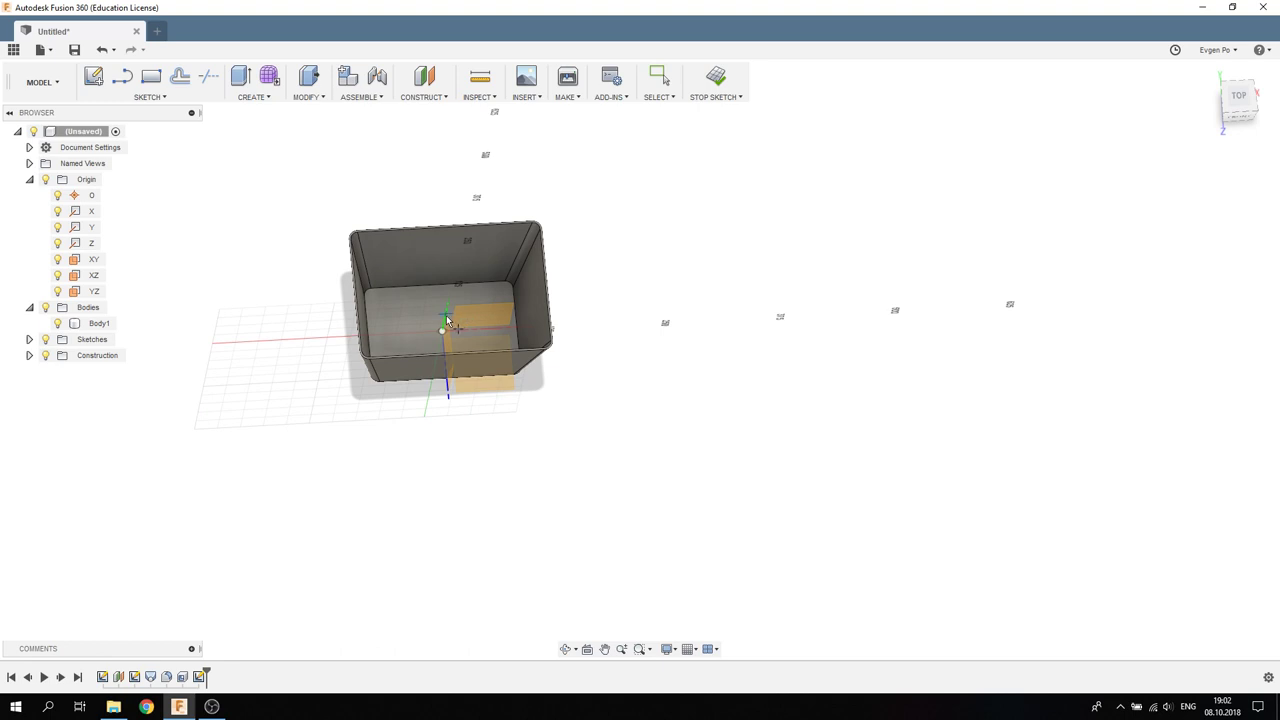
{"action": "left_click", "coordinate": [446, 315]}
{"action": "mouse_move", "coordinate": [446, 320]}
{"action": "middle_mouse_down", "text": "shift"}
{"action": "mouse_move", "coordinate": [560, 408]}
{"action": "mouse_move", "coordinate": [585, 376]}
{"action": "middle_mouse_up", "text": "shift"}
{"action": "type", "text": "250"}
{"action": "key", "text": "Tab"}
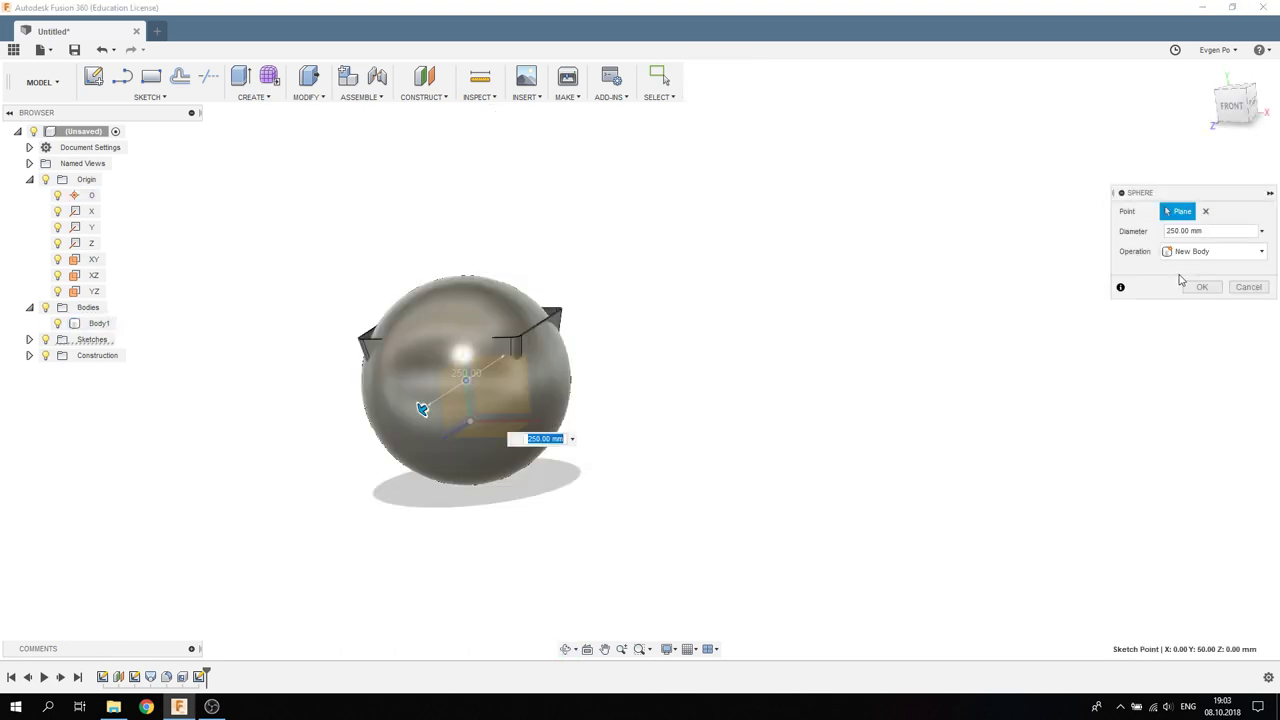
{"action": "left_click", "coordinate": [1215, 235]}
{"action": "type", "text": "00"}
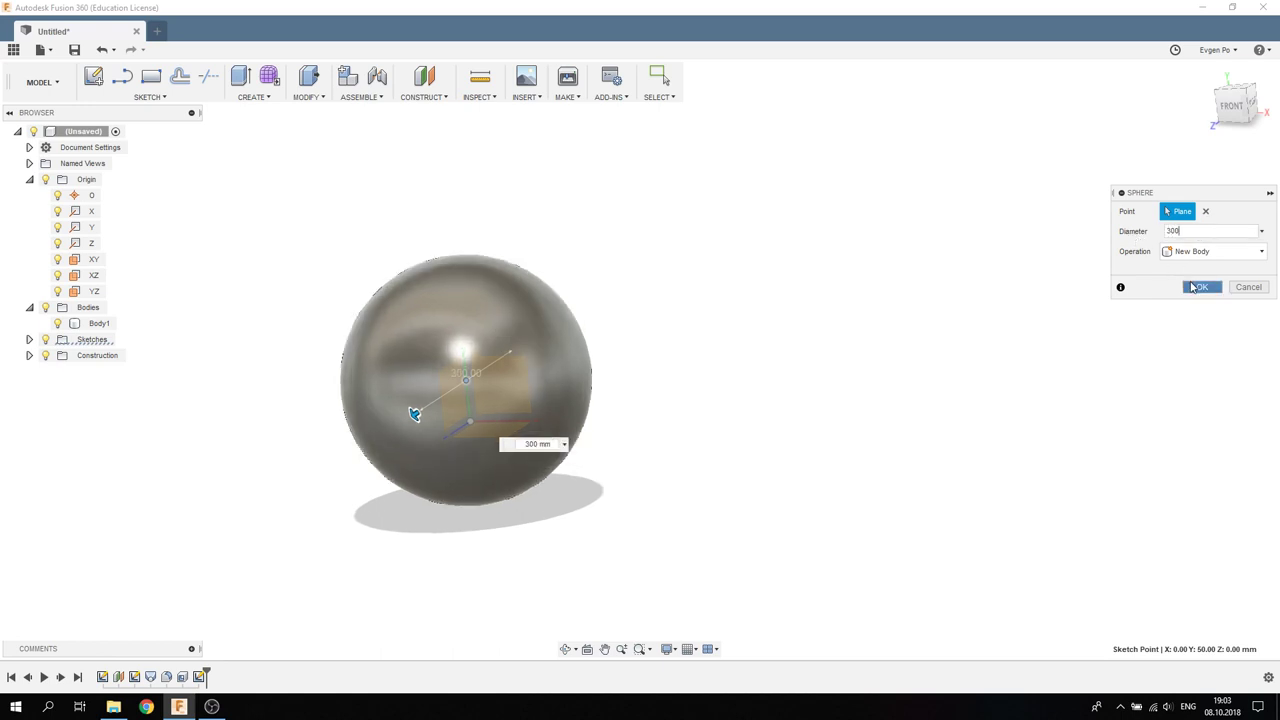
{"action": "left_click", "coordinate": [1199, 287]}
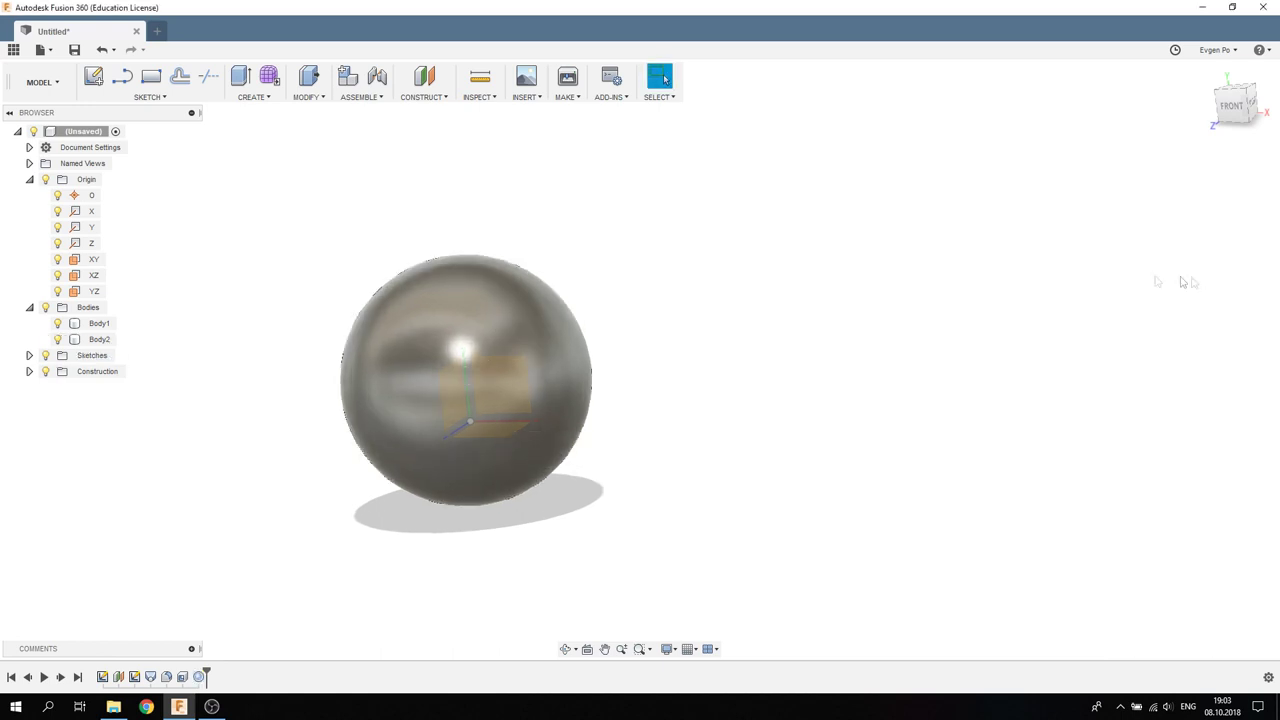
{"action": "right_click", "coordinate": [100, 340]}
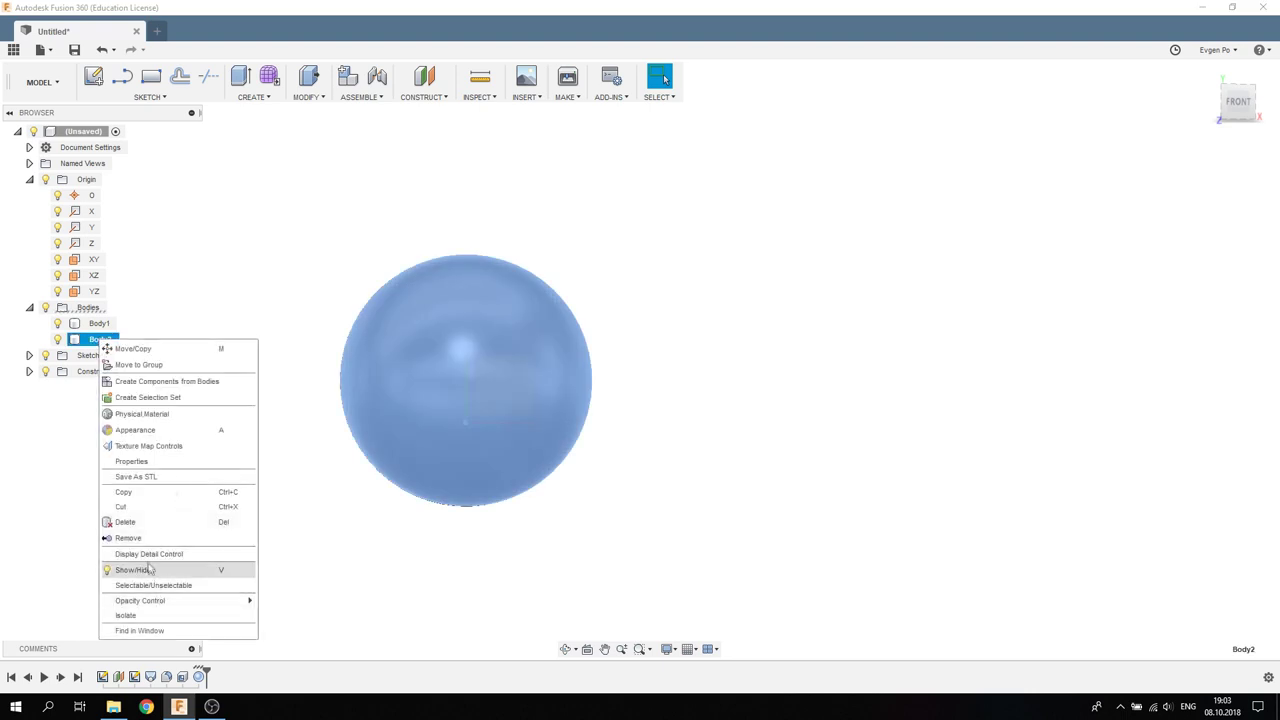
{"action": "mouse_move", "coordinate": [140, 600]}
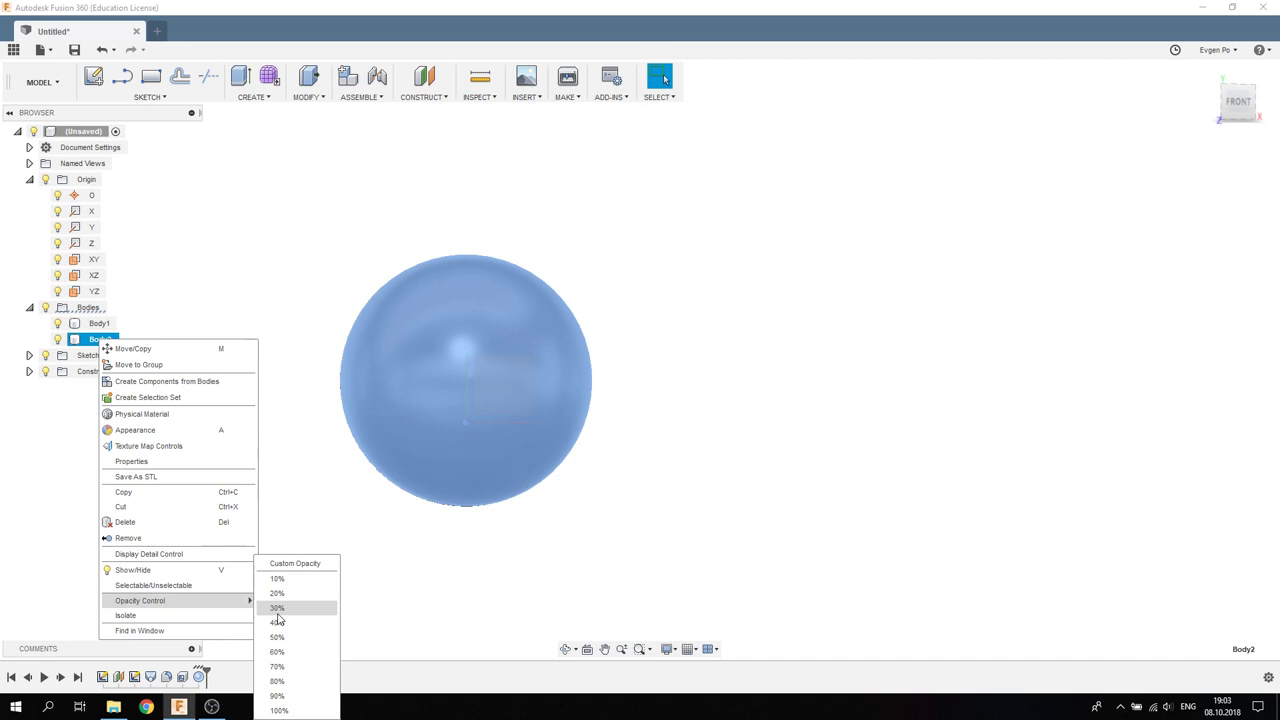
- Set Body2's opacity to 30%, then select the XY plane for a new sketch
{"action": "left_click", "coordinate": [278, 617]}
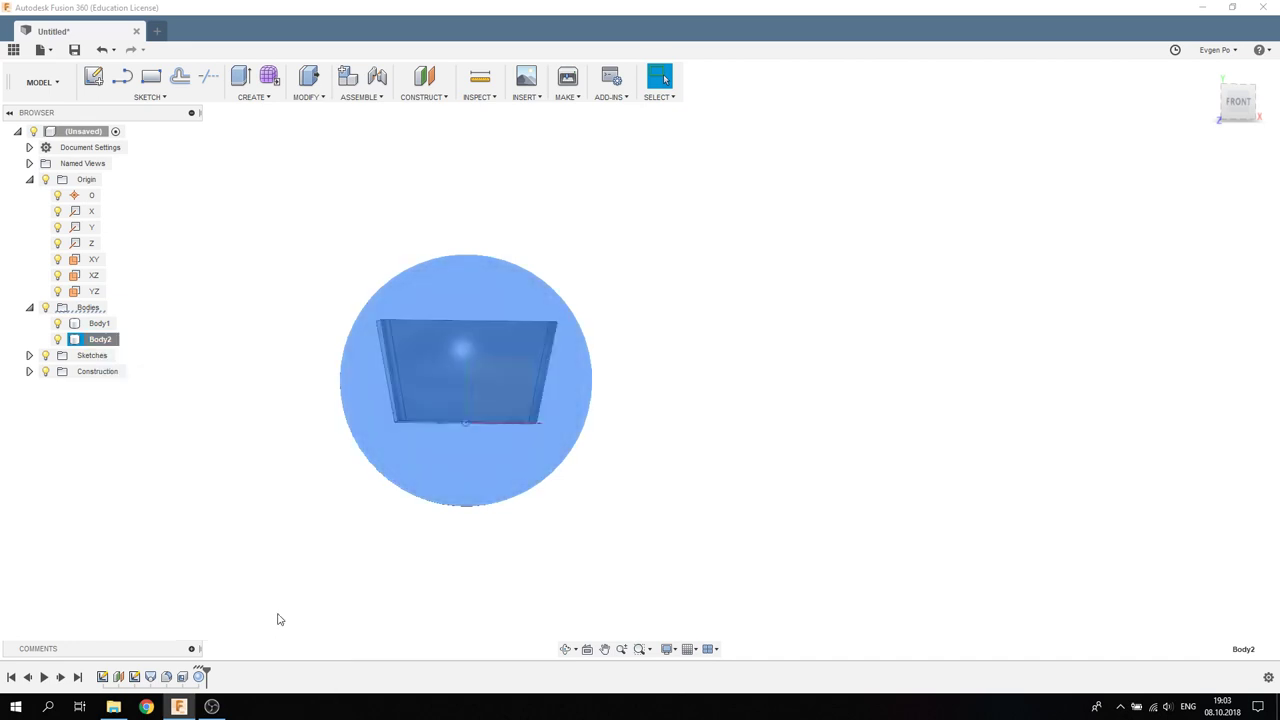
{"action": "left_click", "coordinate": [722, 382]}
{"action": "mouse_move", "coordinate": [680, 343]}
{"action": "middle_mouse_down", "text": "shift"}
{"action": "mouse_move", "coordinate": [694, 323]}
{"action": "mouse_move", "coordinate": [717, 340]}
{"action": "mouse_move", "coordinate": [700, 338]}
{"action": "mouse_move", "coordinate": [729, 323]}
{"action": "mouse_move", "coordinate": [714, 360]}
{"action": "mouse_move", "coordinate": [720, 311]}
{"action": "mouse_move", "coordinate": [344, 324]}
{"action": "middle_mouse_up", "text": "shift"}
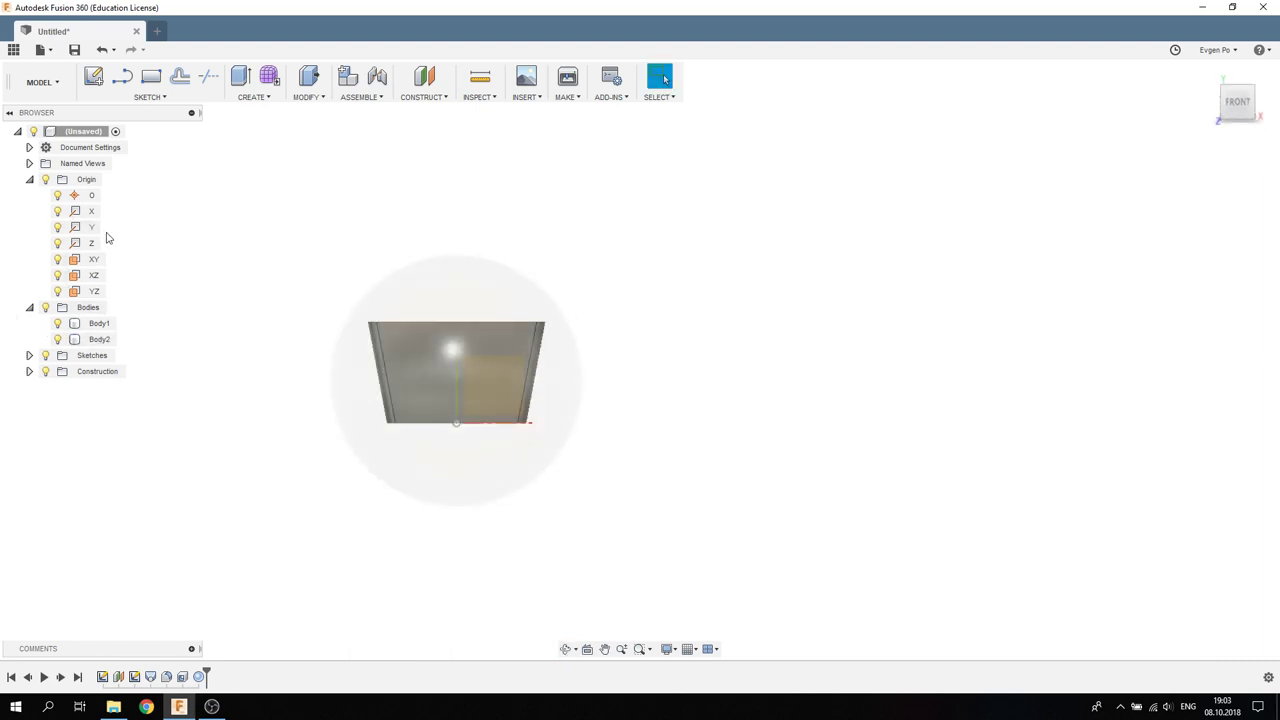
{"action": "left_click", "coordinate": [504, 390]}
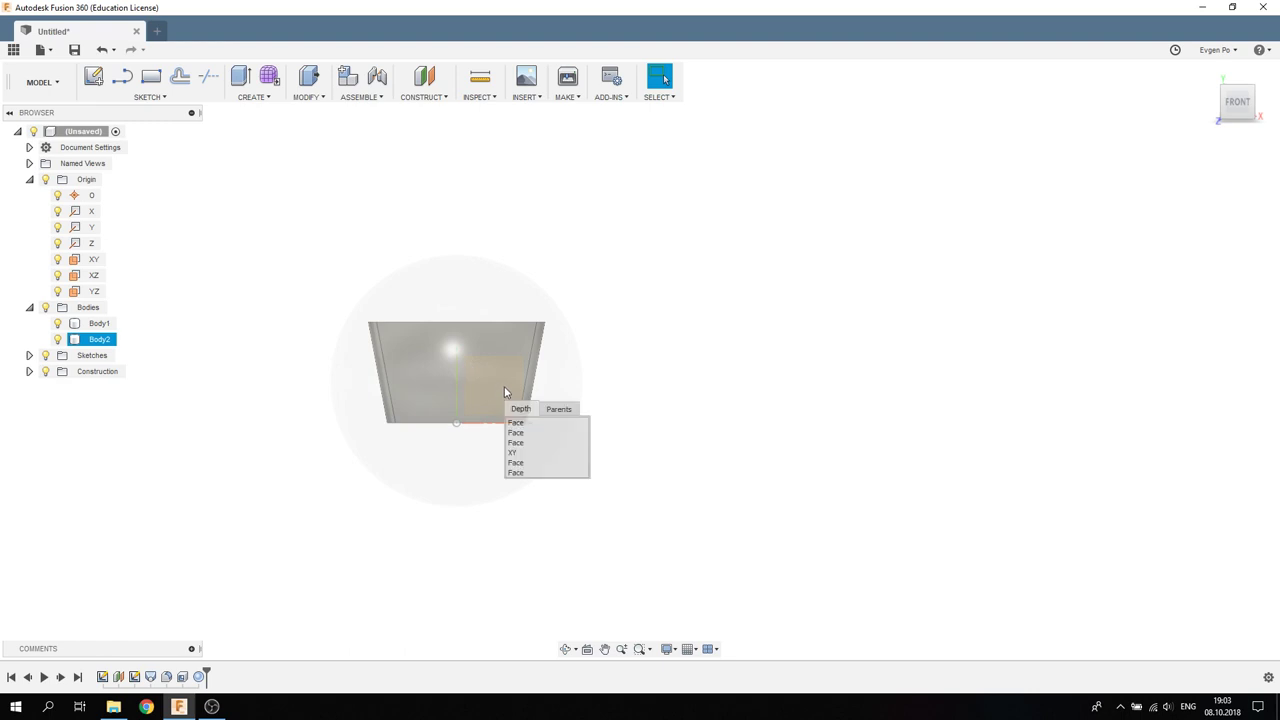
{"action": "left_click", "coordinate": [513, 452]}
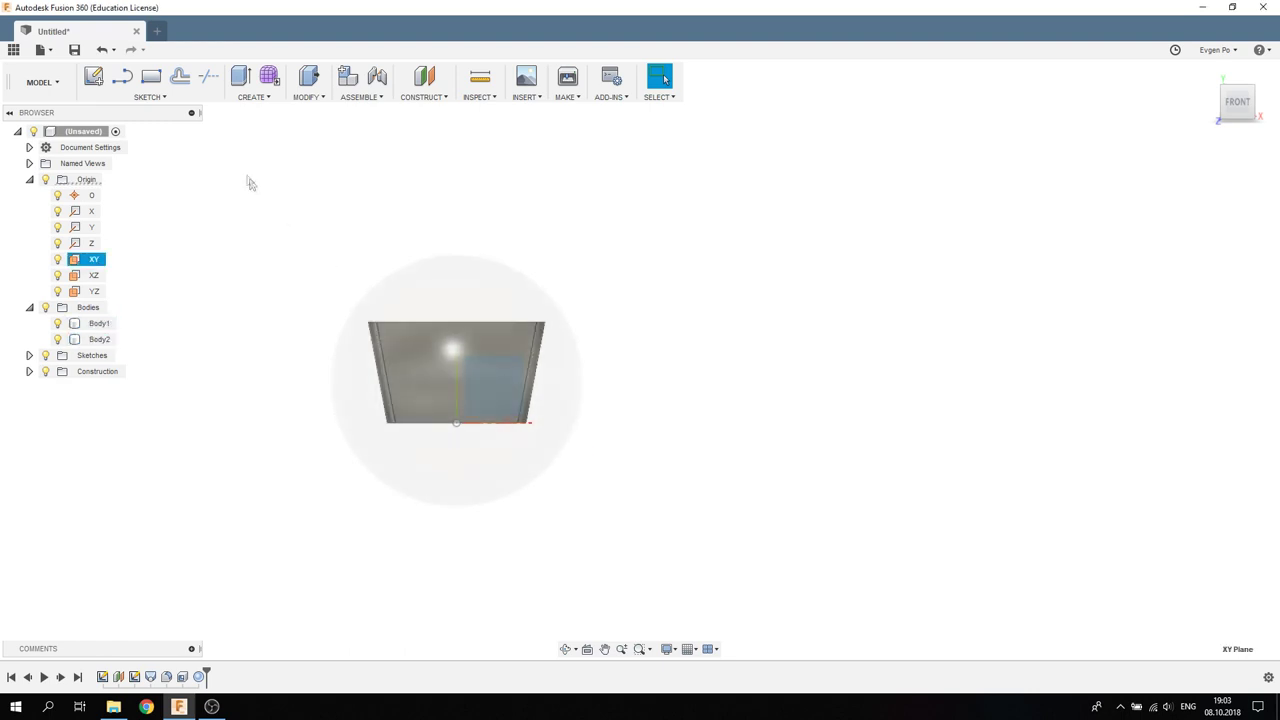
{"action": "left_click", "coordinate": [122, 76]}
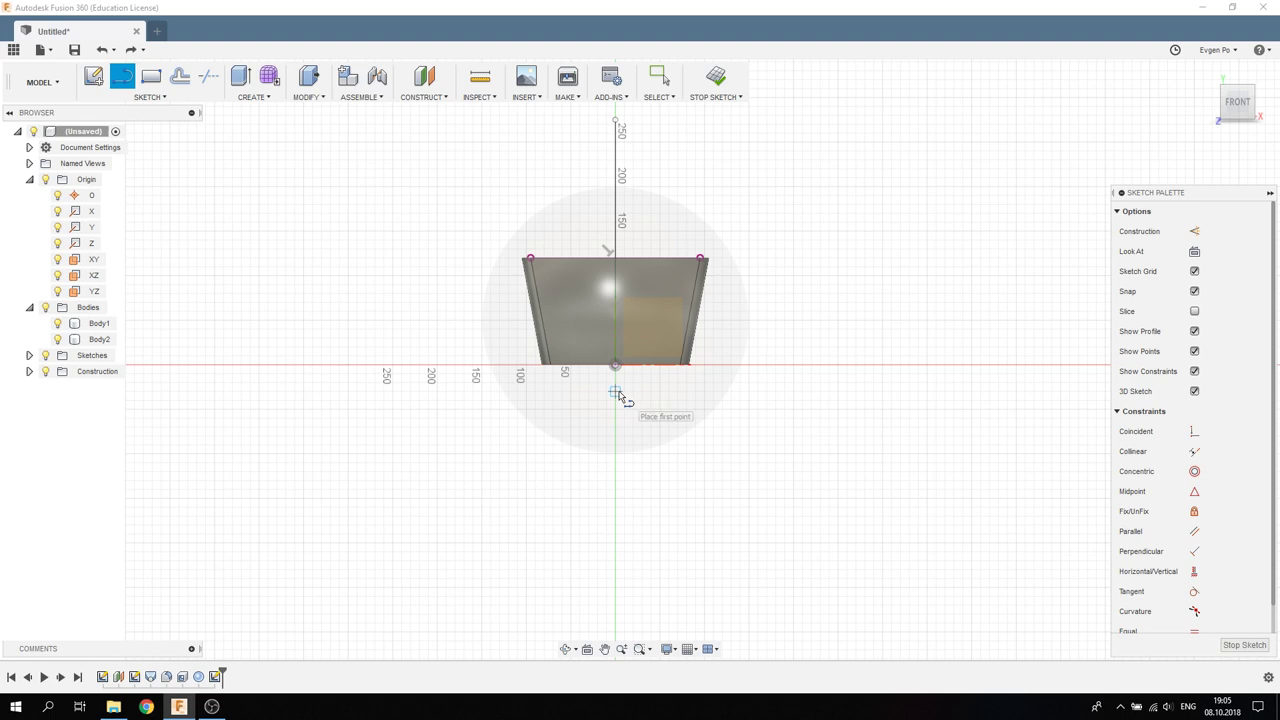
- Sketch a closed outline below the box as the lower cutting profile
{"action": "left_click", "coordinate": [615, 391]}
{"action": "left_click", "coordinate": [900, 391]}
{"action": "left_click", "coordinate": [428, 391]}
{"action": "left_click", "coordinate": [436, 471]}
{"action": "left_click", "coordinate": [713, 534]}
{"action": "left_click", "coordinate": [898, 394]}
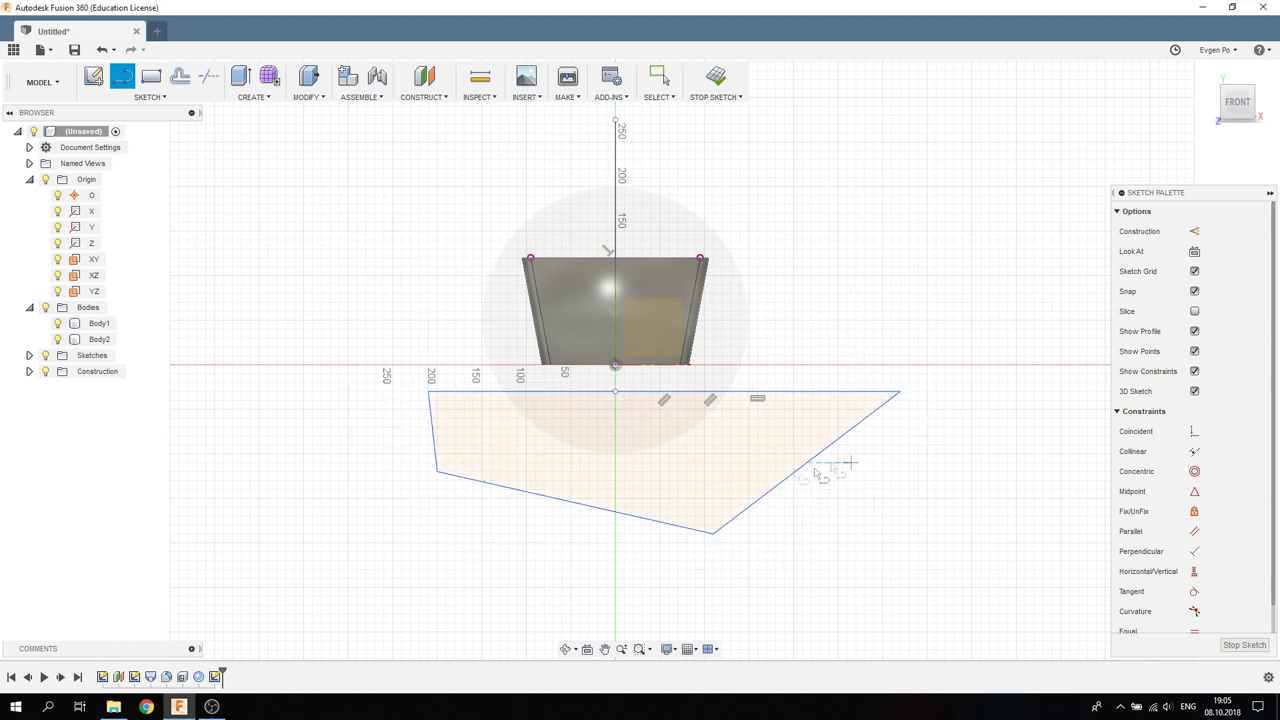
{"action": "left_click", "coordinate": [1245, 645]}
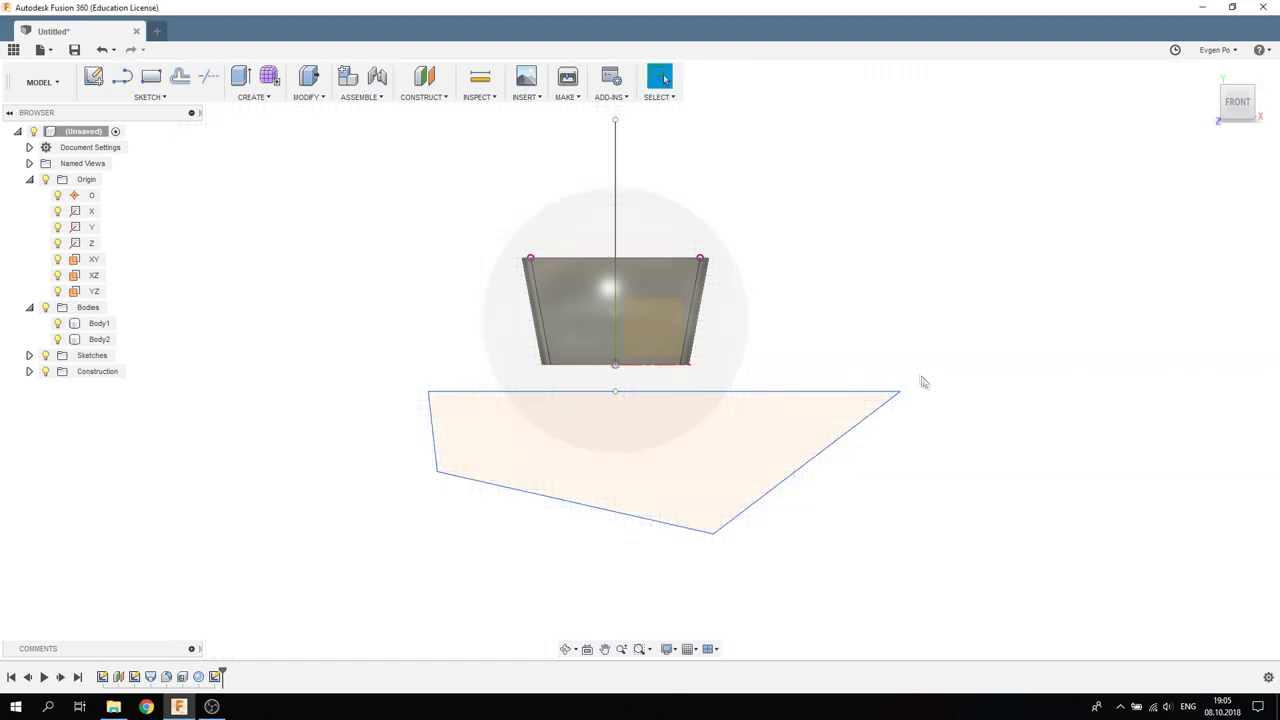
- Extrude the lower profile as a 180 mm symmetric cut through the rounded body
{"action": "middle_click_drag", "start_coordinate": [920, 380], "coordinate": [974, 383], "text": "shift"}
{"action": "left_click", "coordinate": [241, 77]}
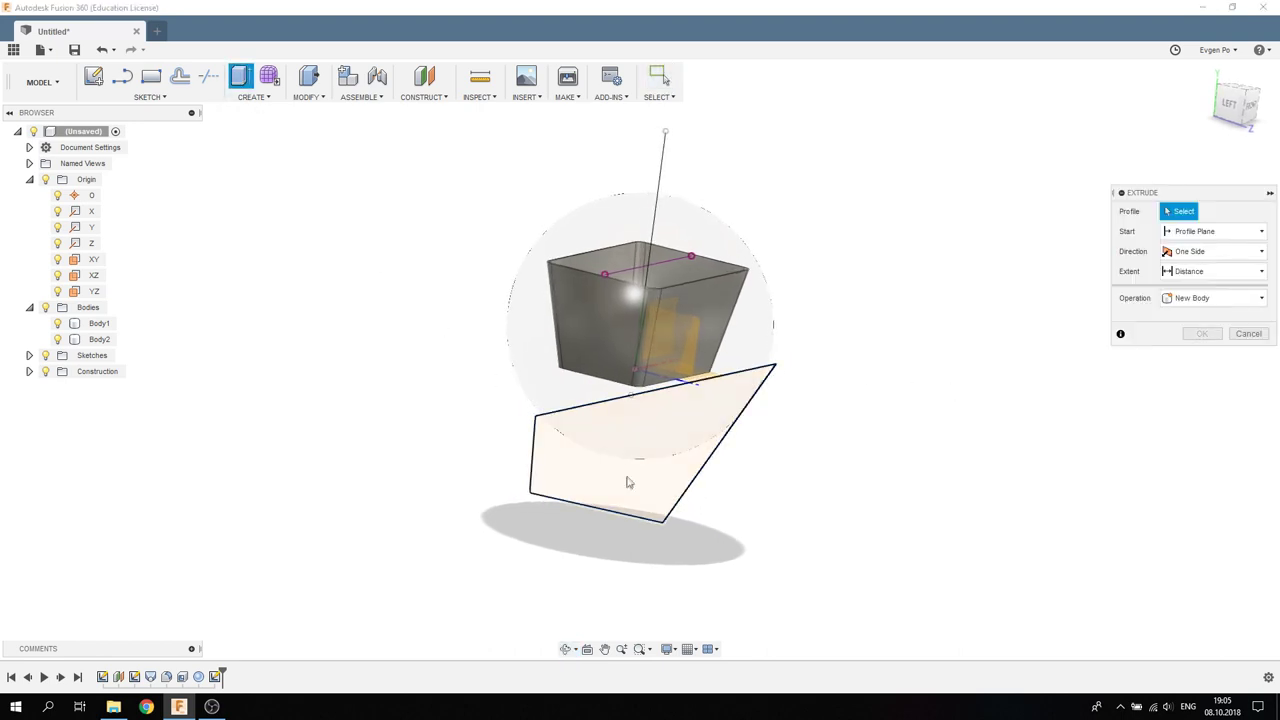
{"action": "left_click", "coordinate": [629, 478]}
{"action": "left_click_drag", "start_coordinate": [657, 457], "coordinate": [794, 495]}
{"action": "left_click", "coordinate": [1212, 251]}
{"action": "left_click", "coordinate": [1215, 303]}
{"action": "mouse_move", "coordinate": [856, 320]}
{"action": "middle_mouse_down", "text": "shift"}
{"action": "mouse_move", "coordinate": [911, 317]}
{"action": "mouse_move", "coordinate": [826, 309]}
{"action": "mouse_move", "coordinate": [850, 312]}
{"action": "middle_mouse_up", "text": "shift"}
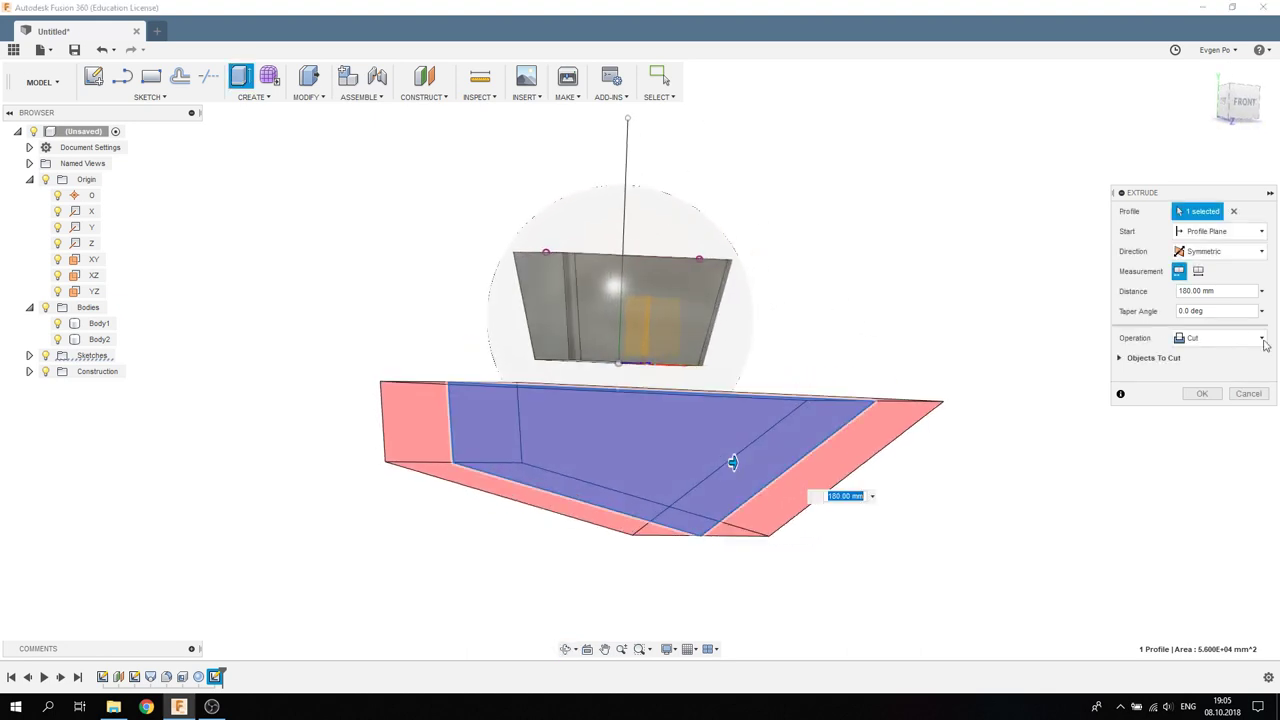
{"action": "left_click", "coordinate": [1208, 396]}
{"action": "mouse_move", "coordinate": [773, 310]}
{"action": "middle_mouse_down", "text": "shift"}
{"action": "mouse_move", "coordinate": [760, 266]}
{"action": "mouse_move", "coordinate": [742, 313]}
{"action": "middle_mouse_up", "text": "shift"}
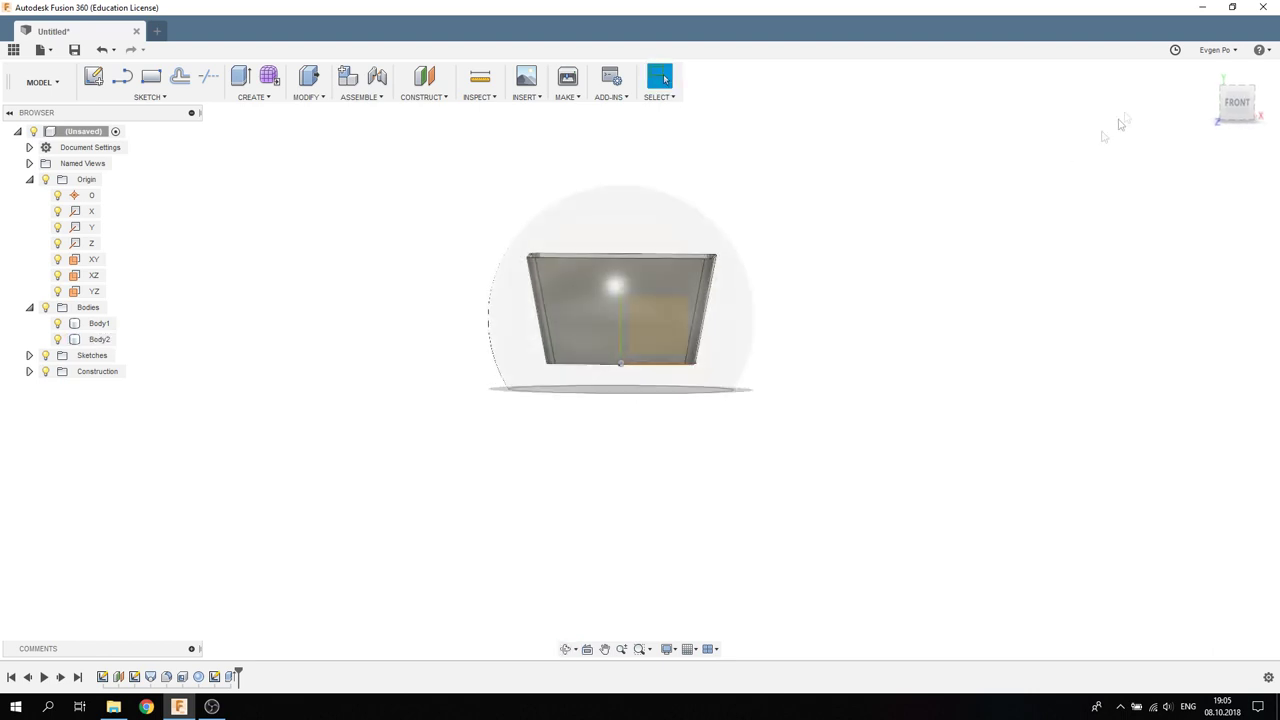
{"action": "left_click", "coordinate": [1237, 102]}
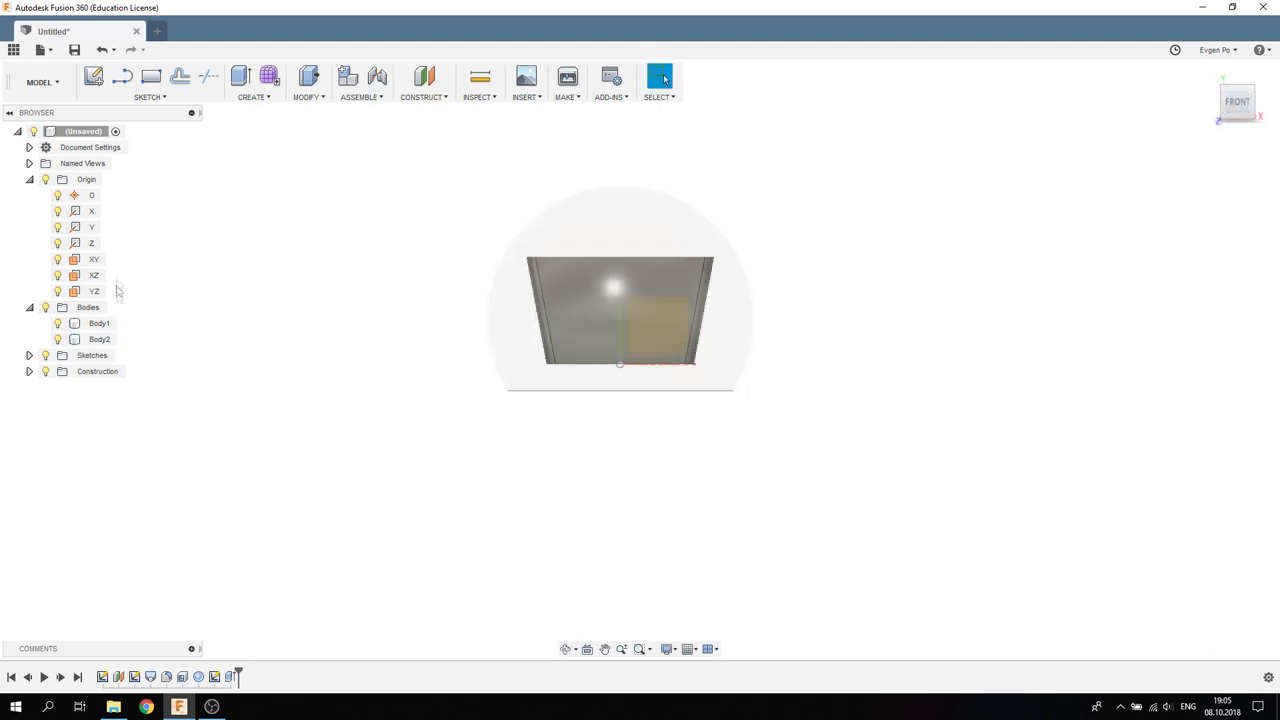
- In Sketch4, draw a large triangle above the box and widen it by dragging its left edge
{"action": "left_click", "coordinate": [29, 356]}
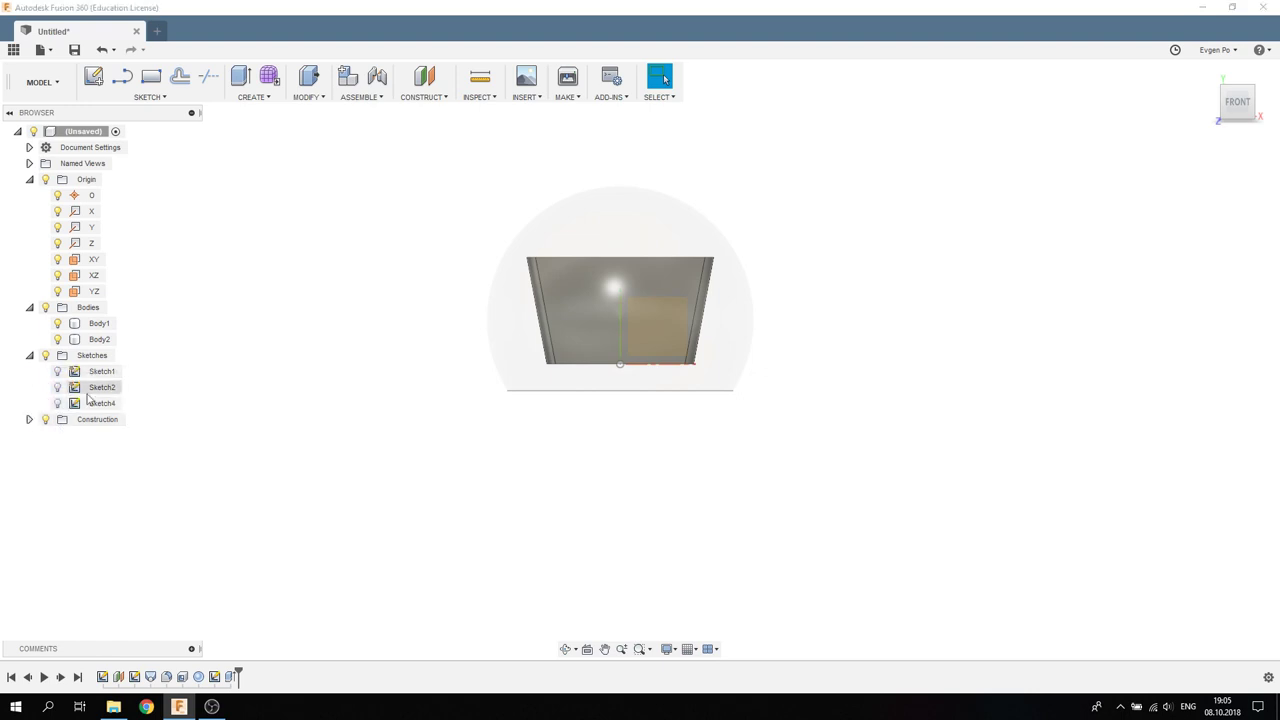
{"action": "right_click", "coordinate": [95, 405]}
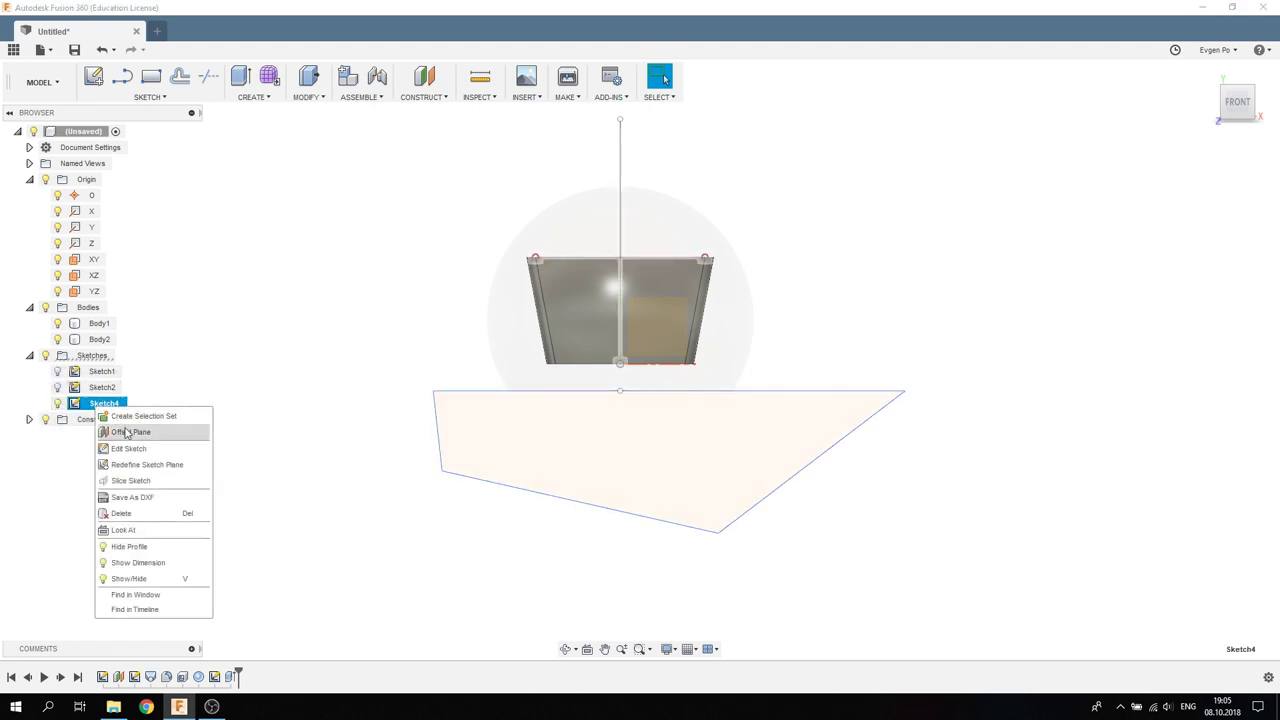
{"action": "left_click", "coordinate": [126, 448]}
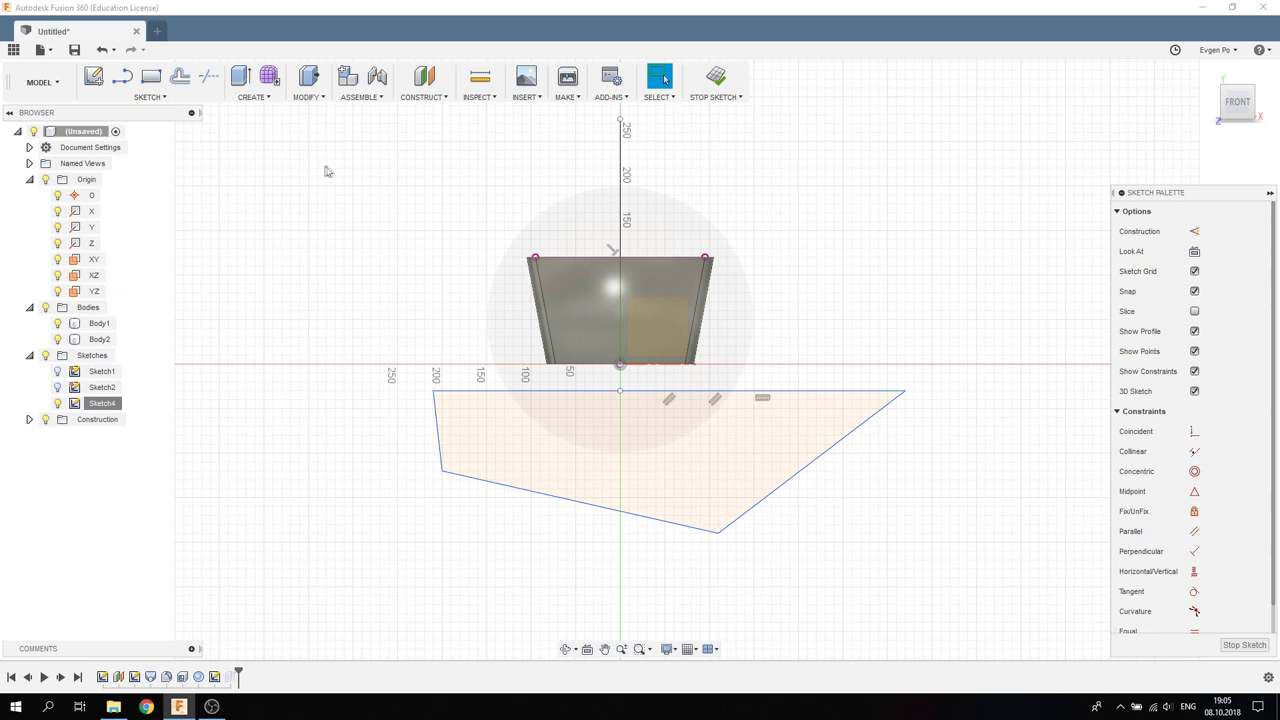
{"action": "left_click", "coordinate": [126, 81]}
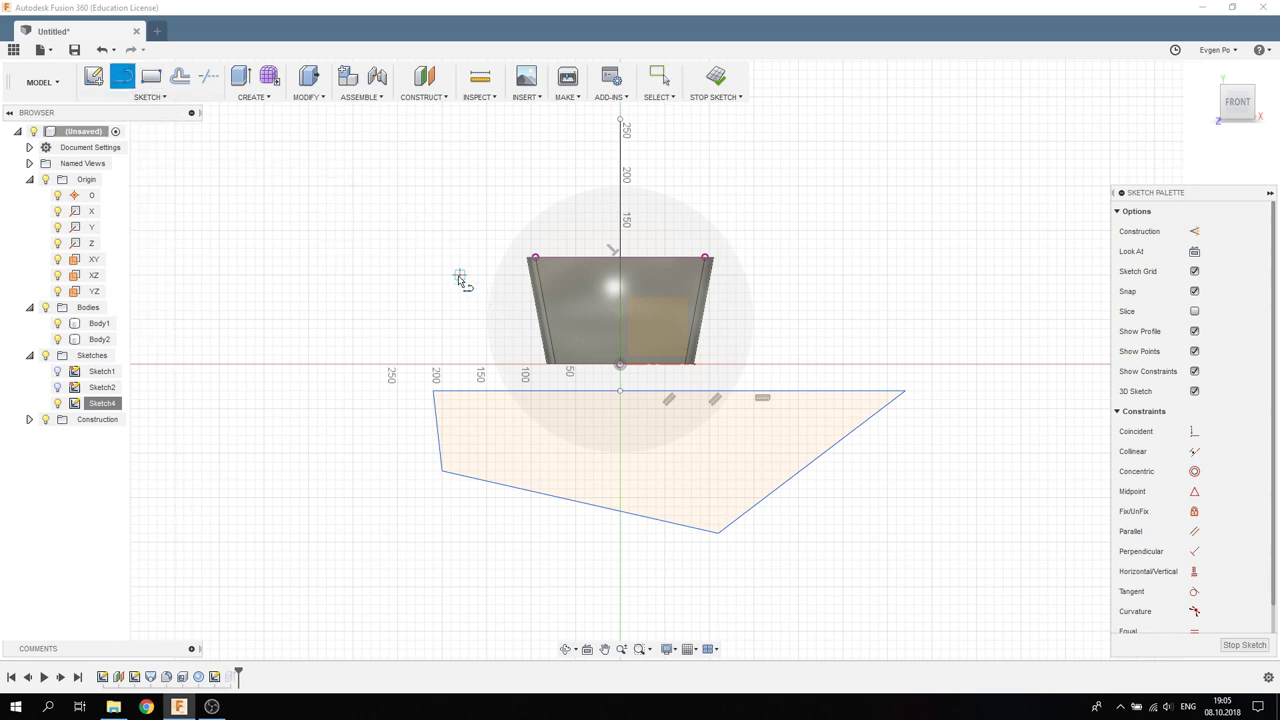
{"action": "left_click", "coordinate": [459, 275]}
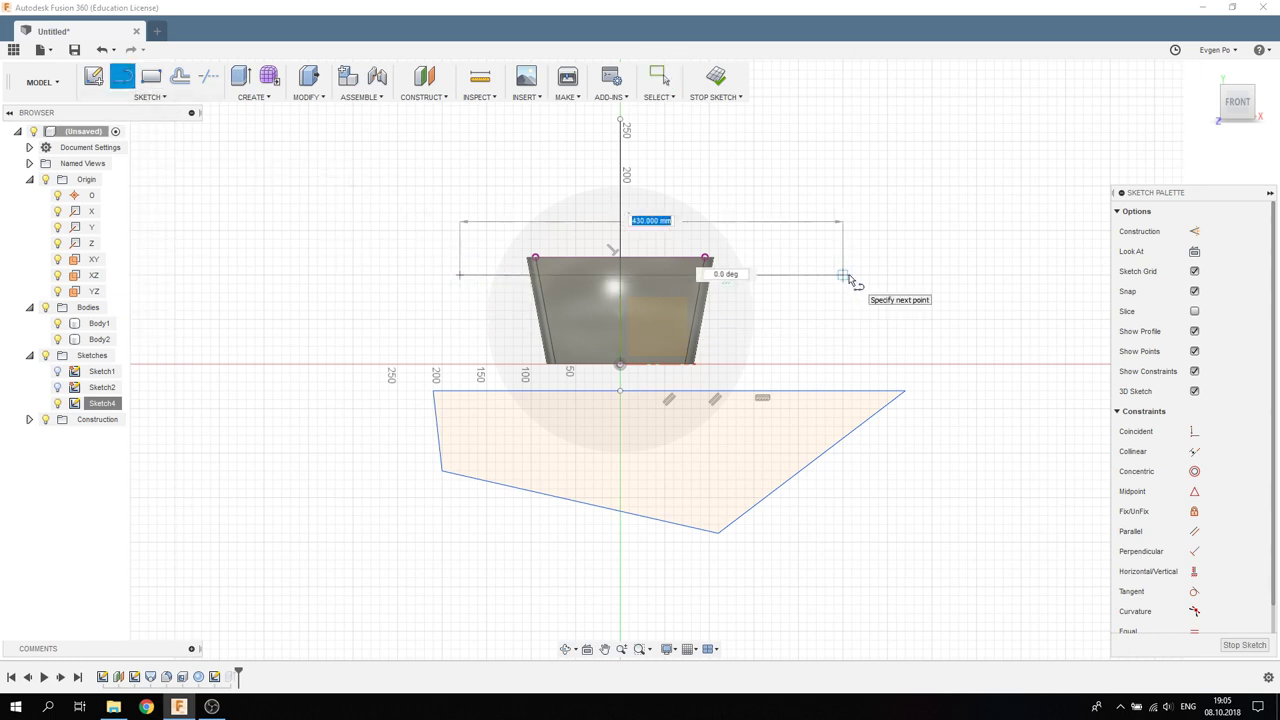
{"action": "left_click", "coordinate": [848, 278]}
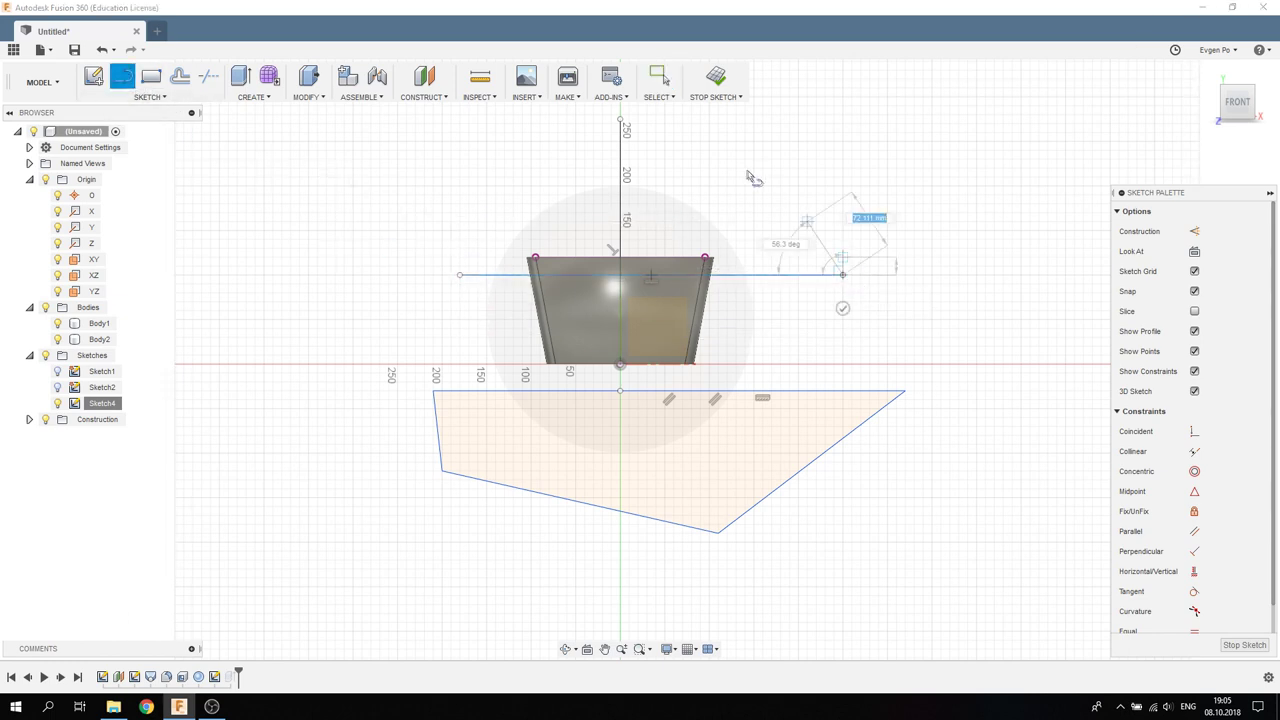
{"action": "left_click", "coordinate": [453, 277]}
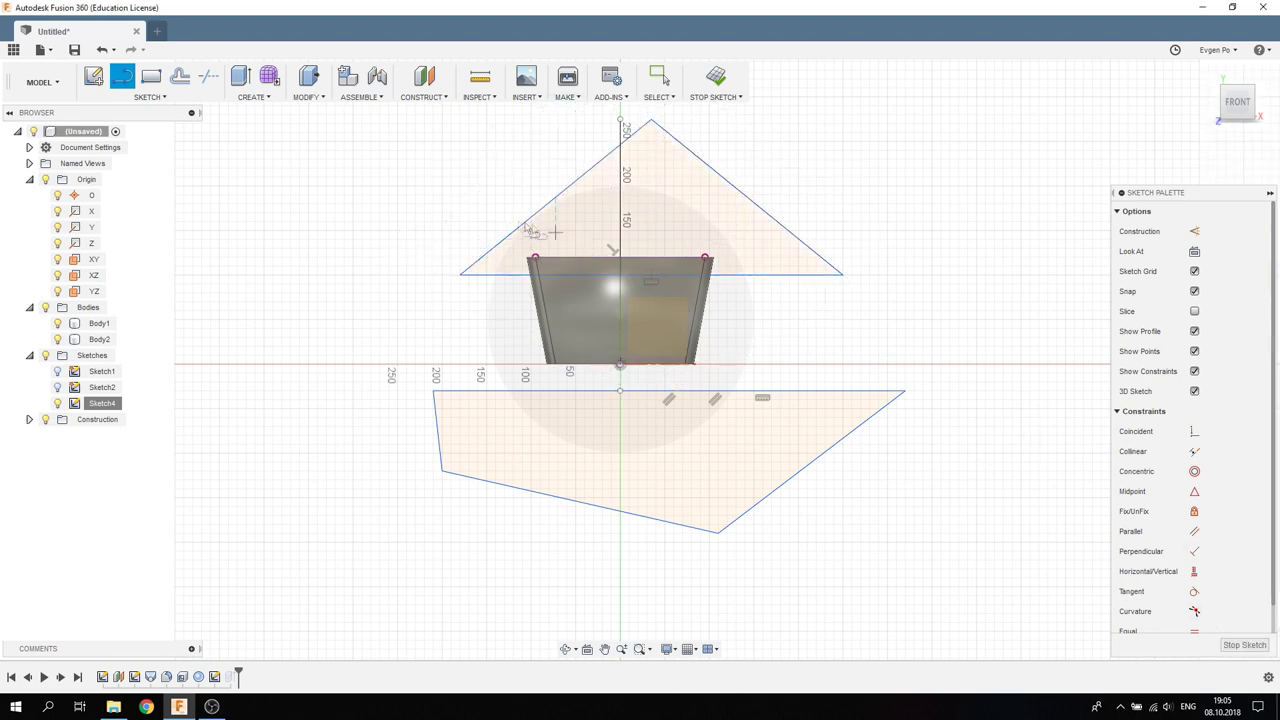
{"action": "left_click", "coordinate": [660, 76]}
{"action": "left_click_drag", "start_coordinate": [580, 177], "coordinate": [560, 177]}
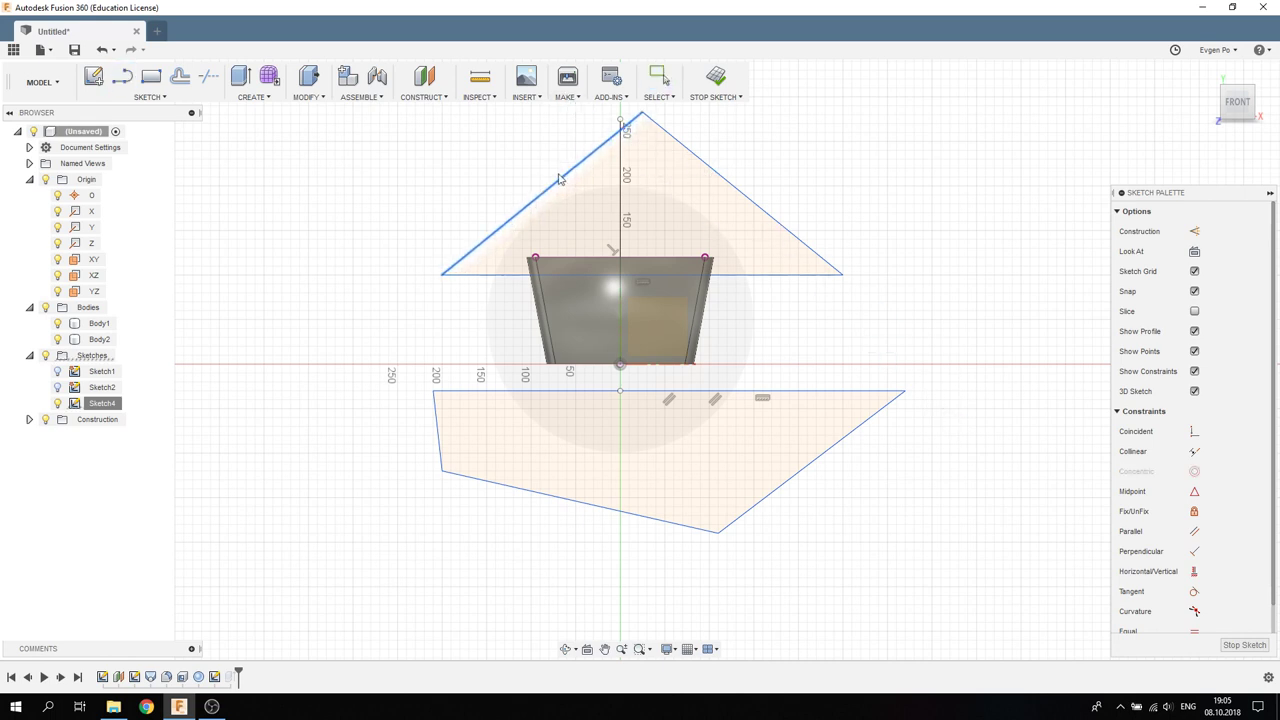
{"action": "left_click", "coordinate": [1243, 646]}
- Start an extrude with both halves of the triangle selected
{"action": "left_click", "coordinate": [240, 76]}
{"action": "left_click", "coordinate": [648, 192]}
{"action": "left_click", "coordinate": [575, 215]}
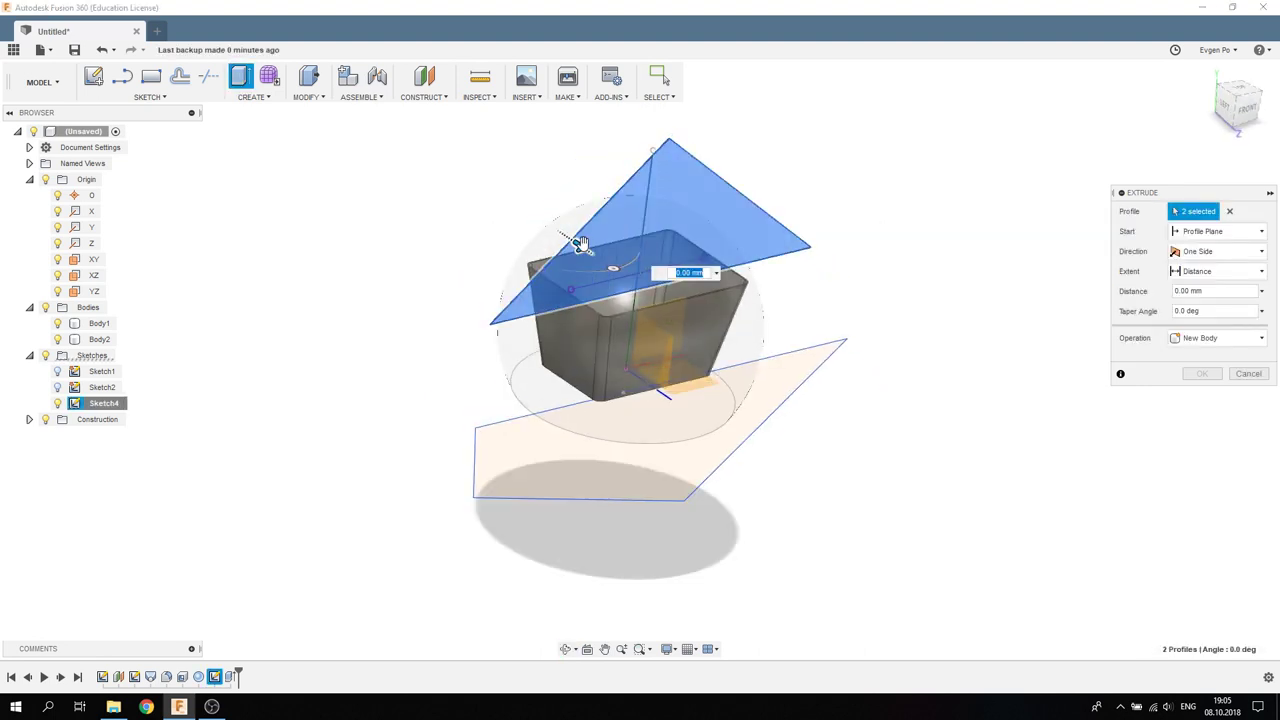
- With Body1 hidden, cut Body2's top with a 240 mm symmetric triangle extrude, then hide Sketch4
{"action": "left_click", "coordinate": [57, 324]}
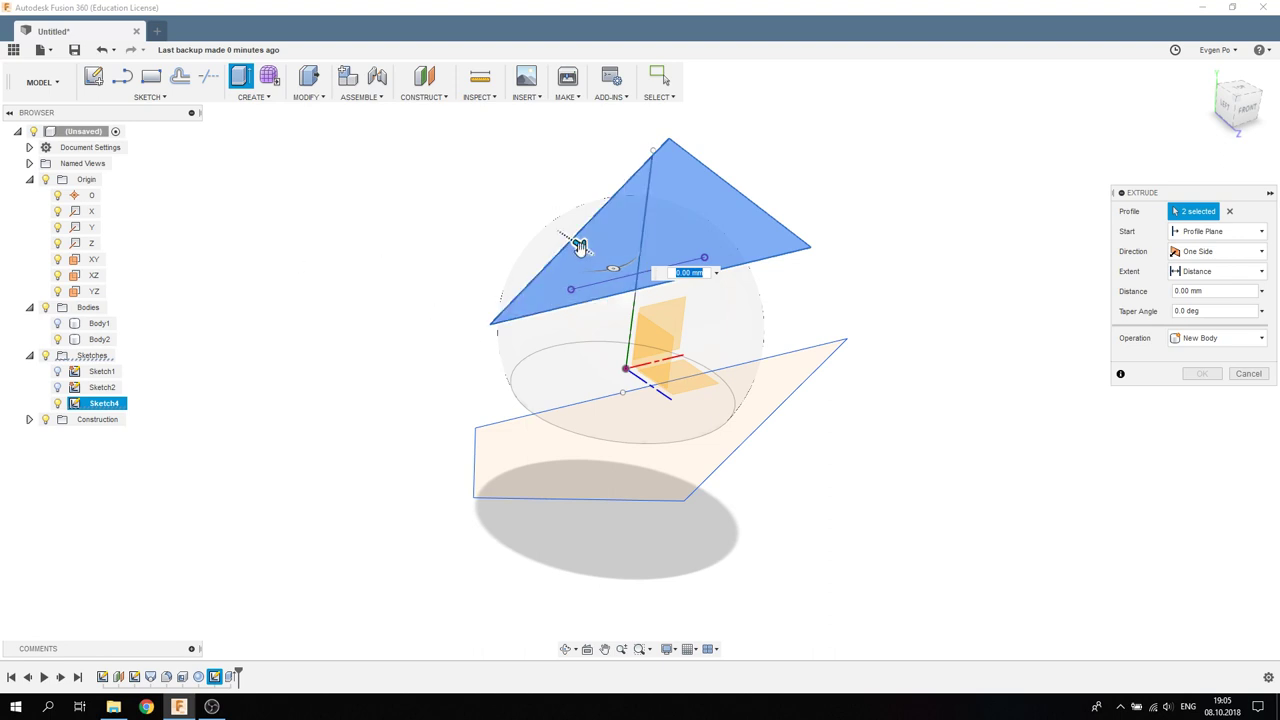
{"action": "left_click_drag", "start_coordinate": [580, 246], "coordinate": [671, 306]}
{"action": "left_click", "coordinate": [1215, 251]}
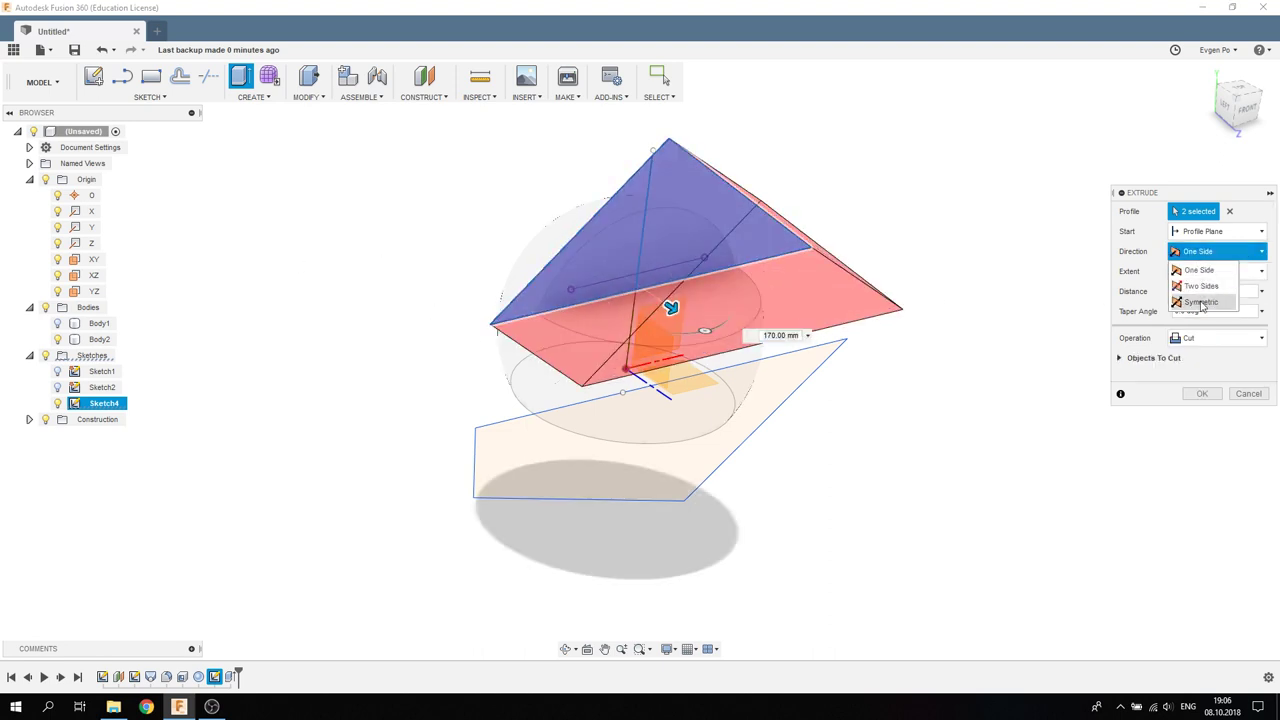
{"action": "left_click", "coordinate": [1202, 303]}
{"action": "left_click_drag", "start_coordinate": [671, 306], "coordinate": [706, 330]}
{"action": "mouse_move", "coordinate": [706, 330]}
{"action": "middle_mouse_down", "text": "shift"}
{"action": "mouse_move", "coordinate": [815, 395]}
{"action": "mouse_move", "coordinate": [880, 390]}
{"action": "middle_mouse_up", "text": "shift"}
{"action": "left_click", "coordinate": [1202, 393]}
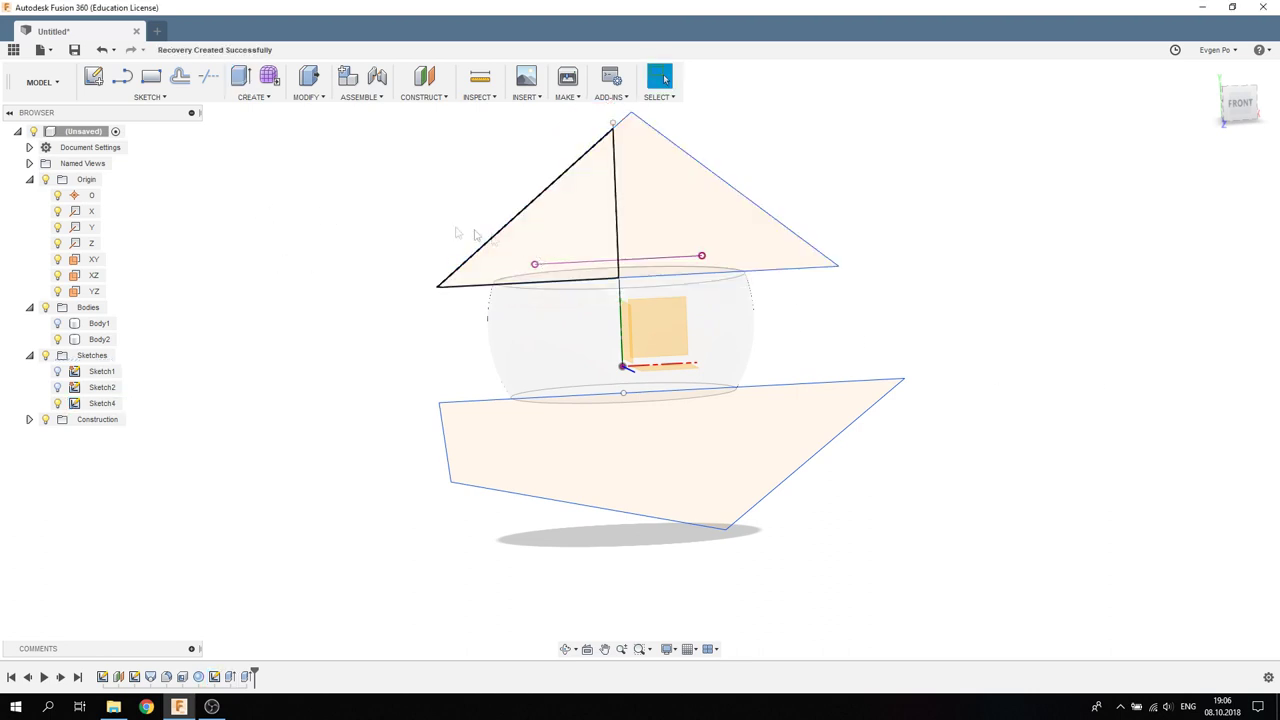
{"action": "left_click", "coordinate": [58, 404]}
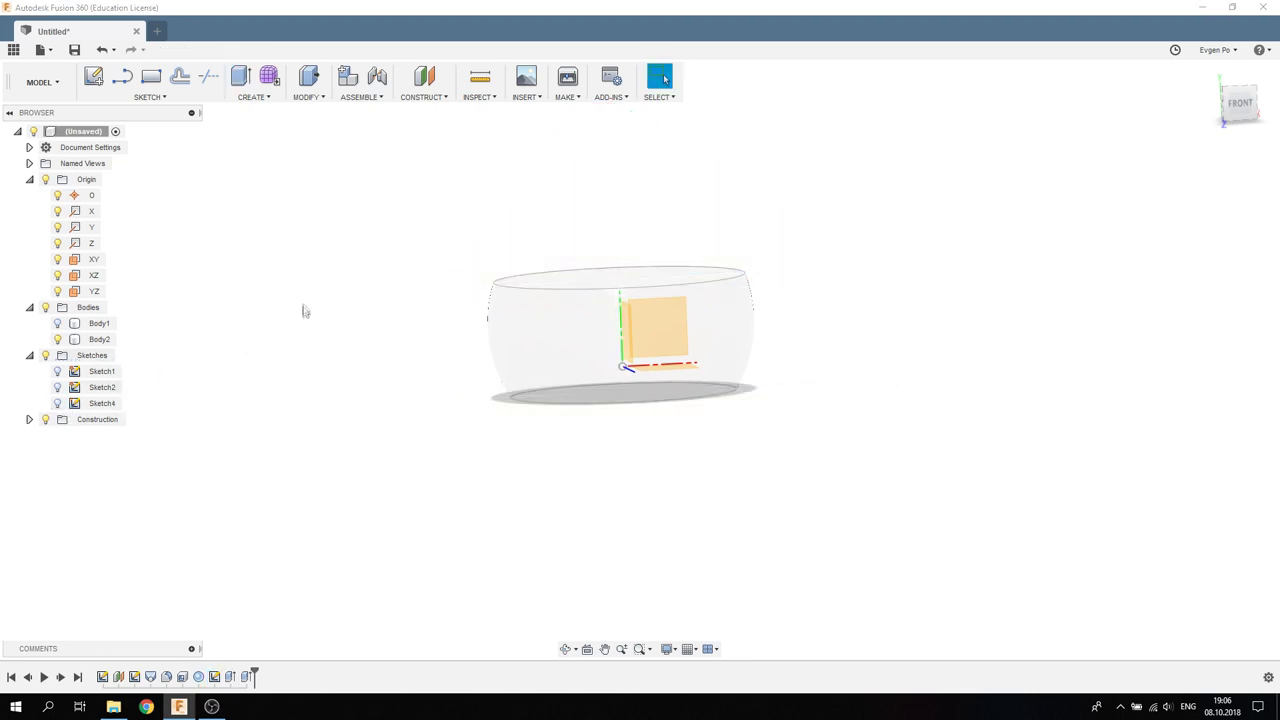
{"action": "left_click", "coordinate": [58, 339]}
- Fillet the top circular rim of the rounded body
{"action": "mouse_move", "coordinate": [283, 251]}
{"action": "middle_mouse_down", "text": "shift"}
{"action": "mouse_move", "coordinate": [263, 234]}
{"action": "mouse_move", "coordinate": [260, 271]}
{"action": "mouse_move", "coordinate": [274, 257]}
{"action": "mouse_move", "coordinate": [291, 280]}
{"action": "middle_mouse_up", "text": "shift"}
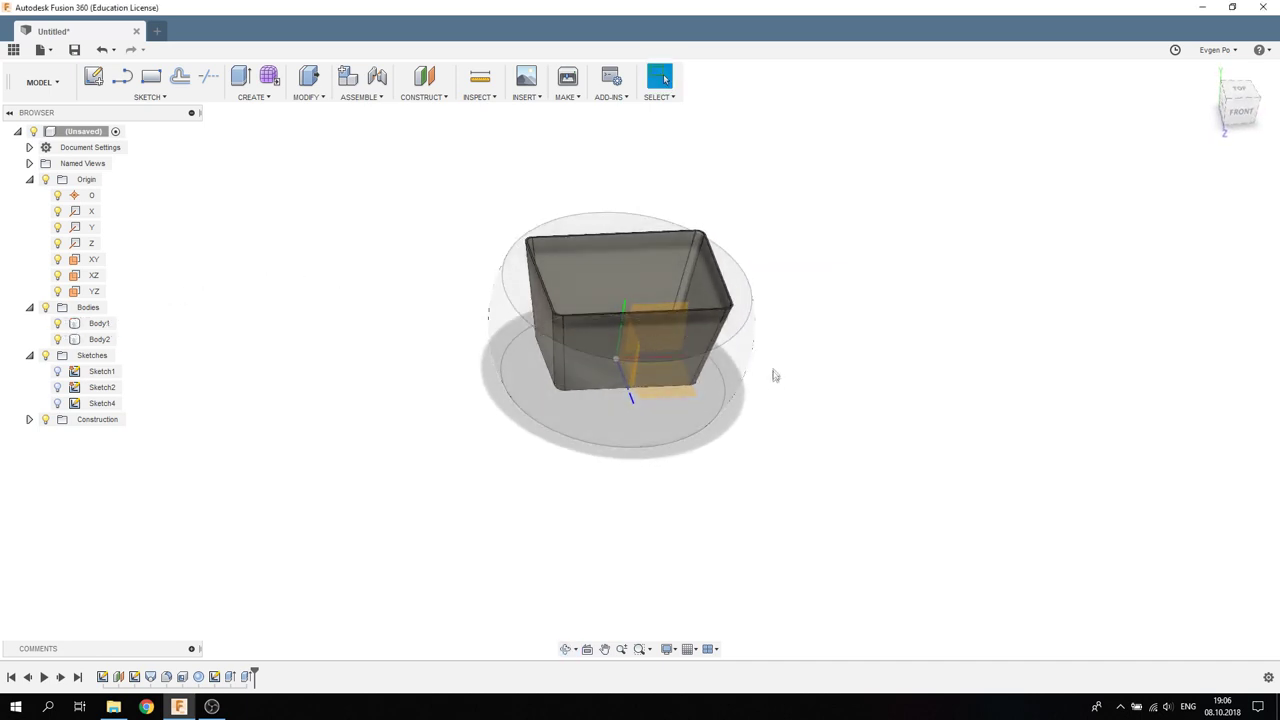
{"action": "left_click", "coordinate": [749, 326]}
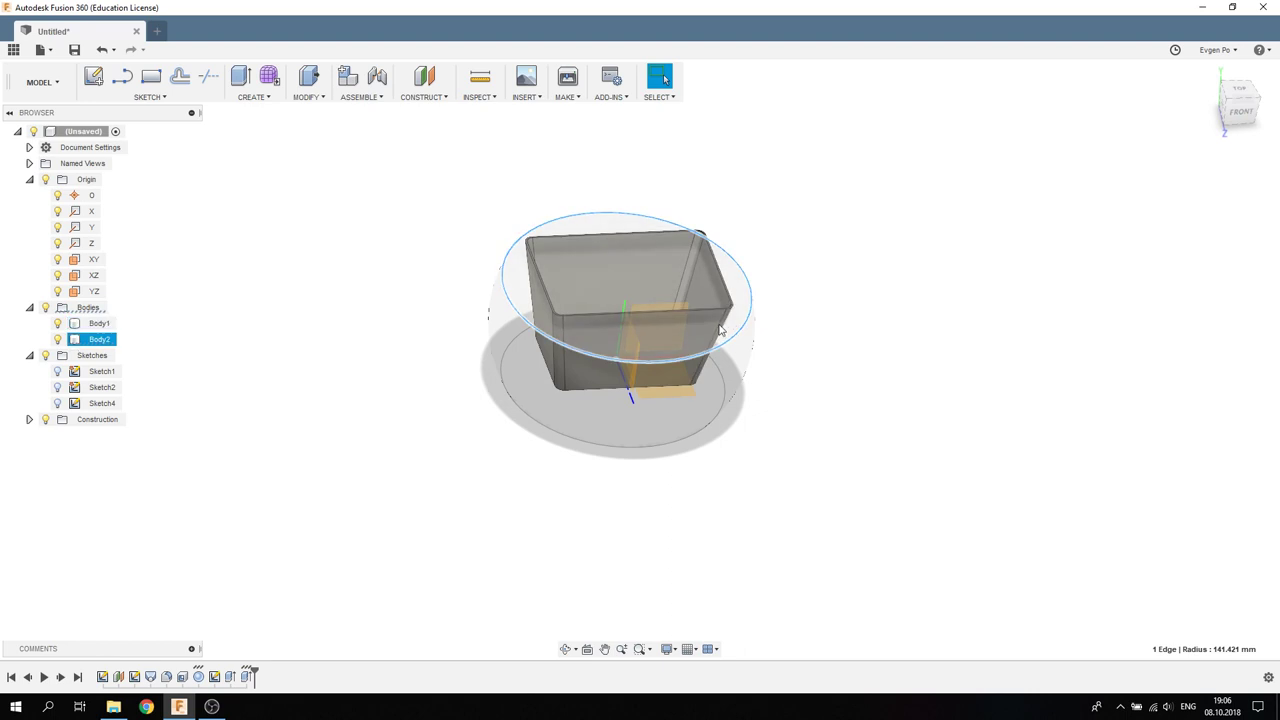
{"action": "key", "text": "f"}
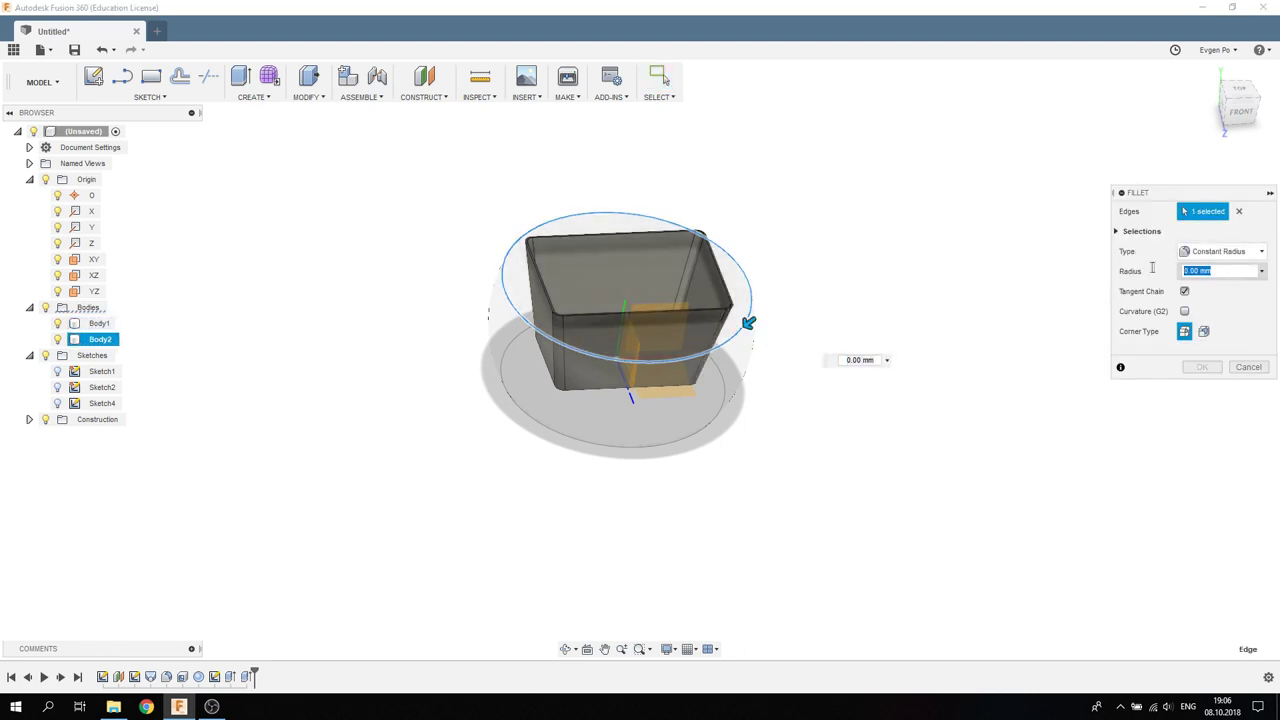
{"action": "left_click", "coordinate": [1202, 367]}
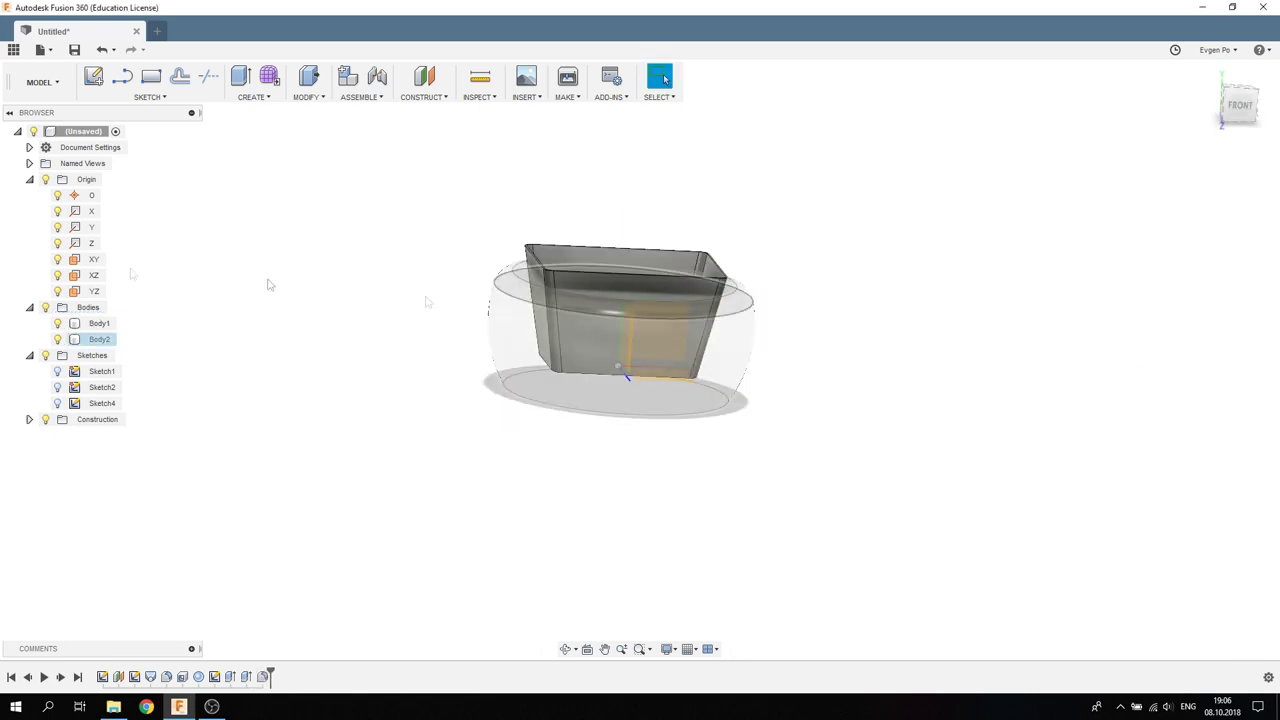
- Toggle Body1 off and back on, then start a Combine from the Modify menu
{"action": "left_click", "coordinate": [57, 323]}
{"action": "middle_click_drag", "start_coordinate": [400, 250], "coordinate": [406, 289], "text": "shift"}
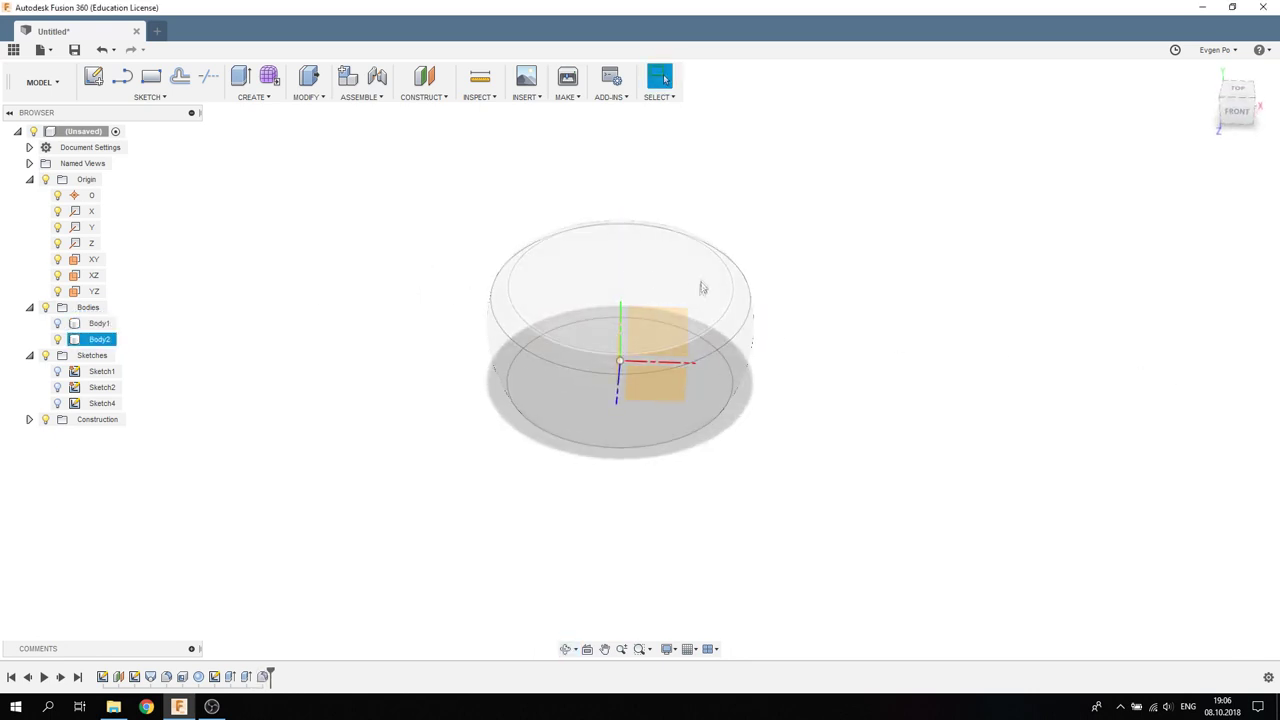
{"action": "left_click", "coordinate": [58, 324]}
{"action": "mouse_move", "coordinate": [320, 317]}
{"action": "middle_mouse_down", "text": "shift"}
{"action": "mouse_move", "coordinate": [337, 260]}
{"action": "mouse_move", "coordinate": [348, 376]}
{"action": "mouse_move", "coordinate": [260, 277]}
{"action": "mouse_move", "coordinate": [286, 323]}
{"action": "mouse_move", "coordinate": [390, 305]}
{"action": "mouse_move", "coordinate": [417, 343]}
{"action": "mouse_move", "coordinate": [397, 338]}
{"action": "middle_mouse_up", "text": "shift"}
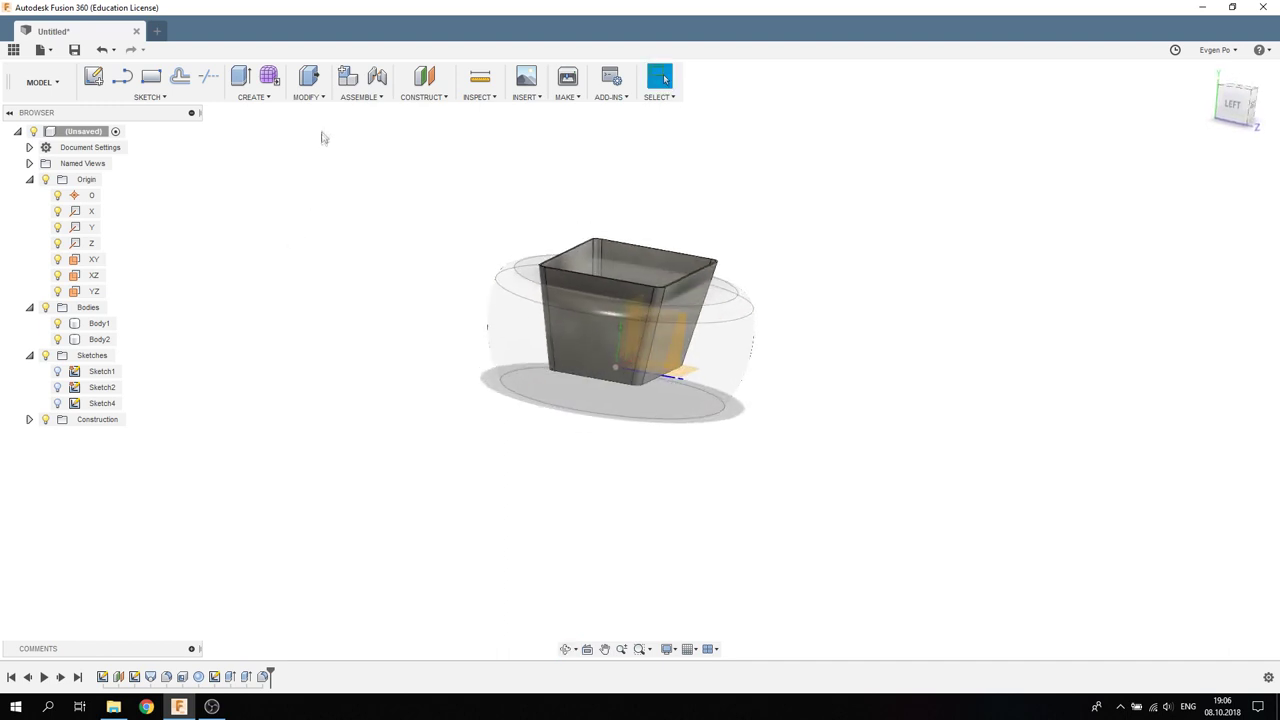
{"action": "left_click", "coordinate": [313, 101]}
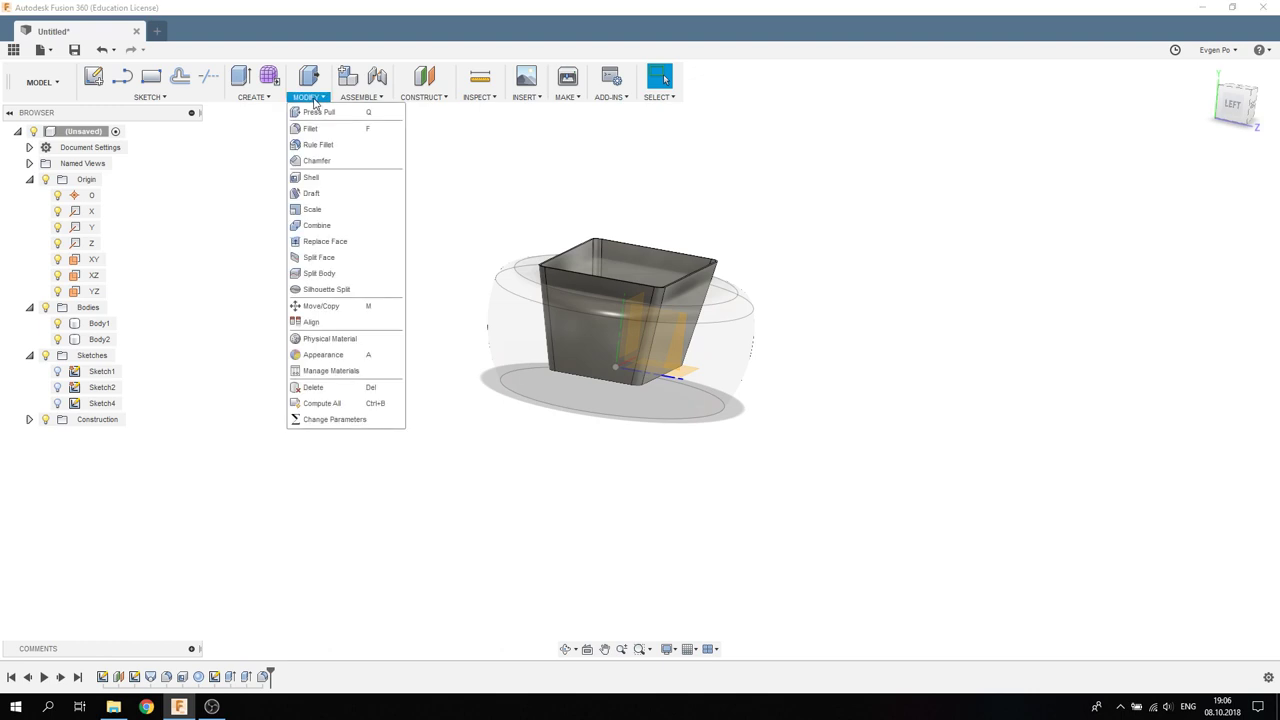
{"action": "left_click", "coordinate": [318, 225]}
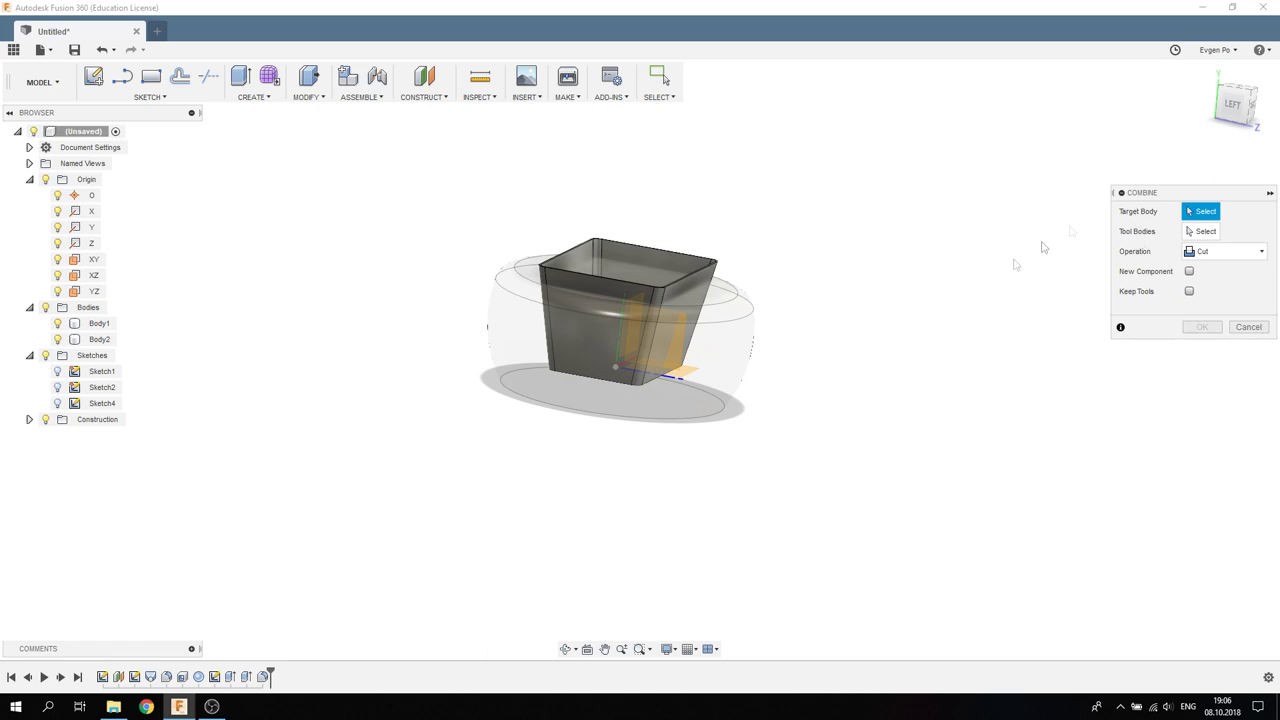
- Combine Cut with Body2 as target and Body1 as tool, keeping tools, then inspect Body3 and Body2
{"action": "left_click", "coordinate": [740, 351]}
{"action": "mouse_move", "coordinate": [851, 294]}
{"action": "middle_mouse_down", "text": "shift"}
{"action": "mouse_move", "coordinate": [794, 249]}
{"action": "mouse_move", "coordinate": [810, 252]}
{"action": "middle_mouse_up", "text": "shift"}
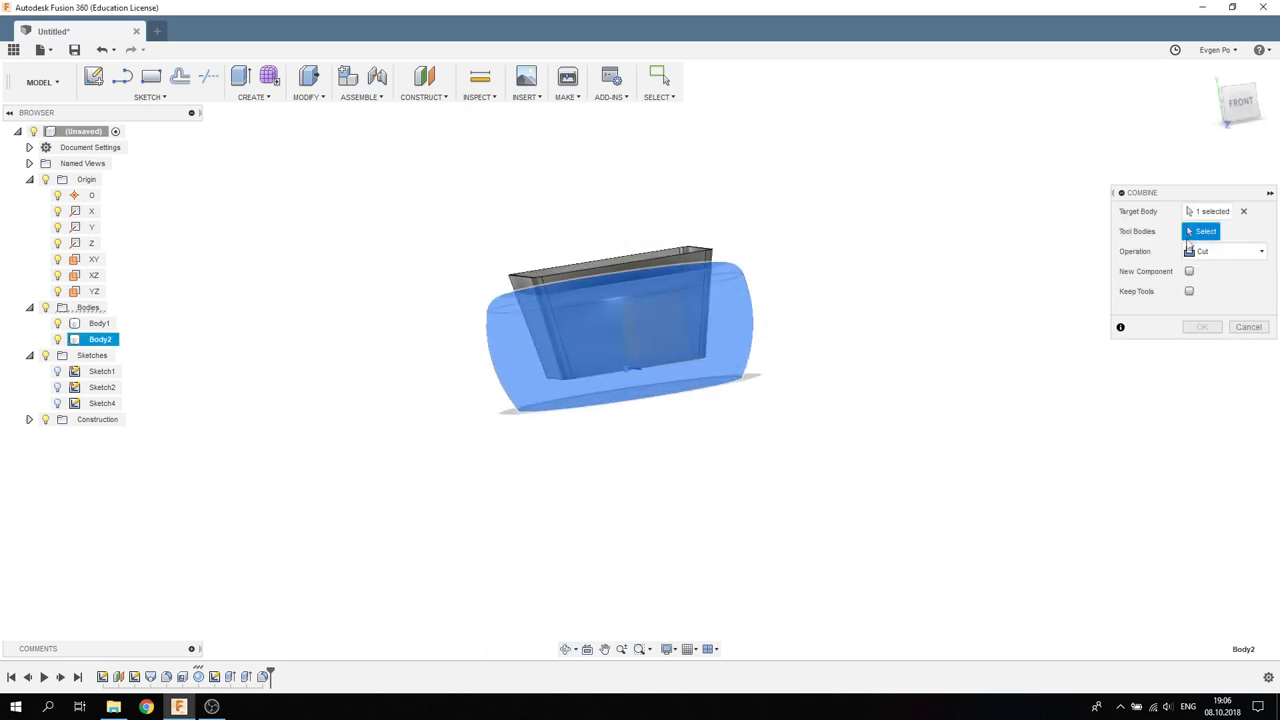
{"action": "left_click", "coordinate": [692, 260]}
{"action": "mouse_move", "coordinate": [834, 240]}
{"action": "middle_mouse_down", "text": "shift"}
{"action": "mouse_move", "coordinate": [826, 265]}
{"action": "mouse_move", "coordinate": [840, 270]}
{"action": "middle_mouse_up", "text": "shift"}
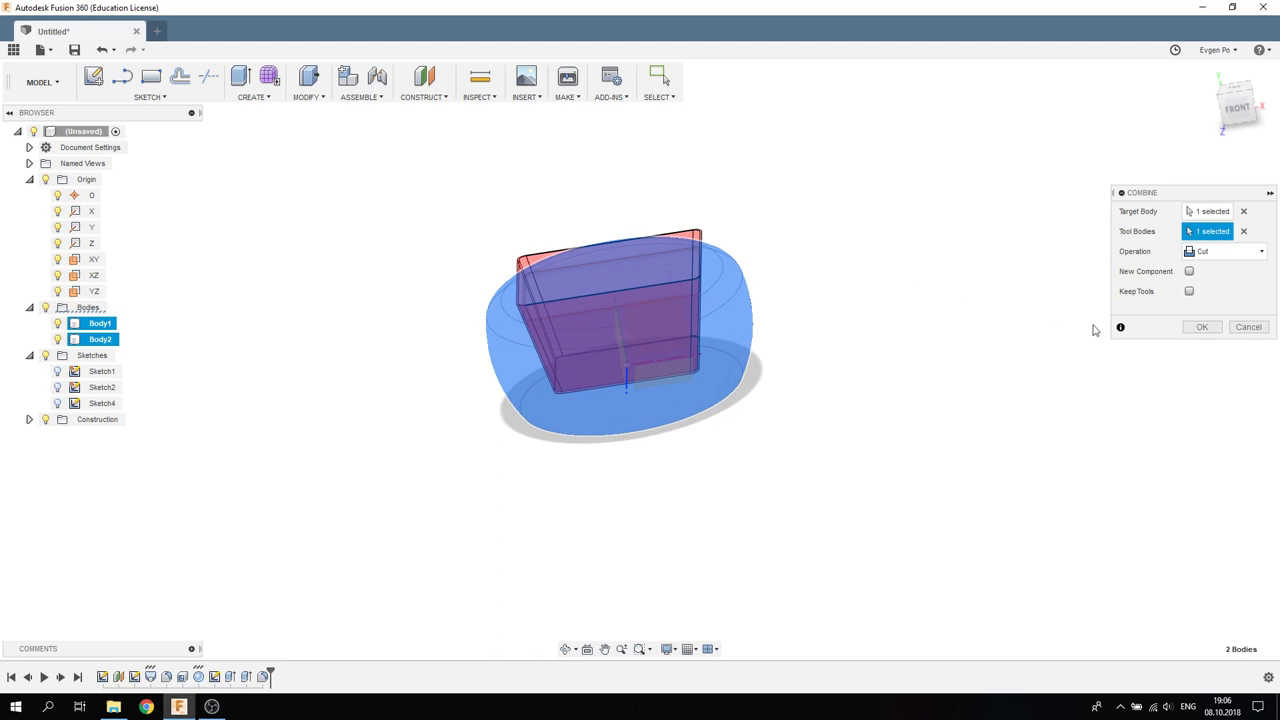
{"action": "mouse_move", "coordinate": [1017, 280]}
{"action": "middle_mouse_down", "text": "shift"}
{"action": "mouse_move", "coordinate": [974, 274]}
{"action": "mouse_move", "coordinate": [1168, 316]}
{"action": "middle_mouse_up", "text": "shift"}
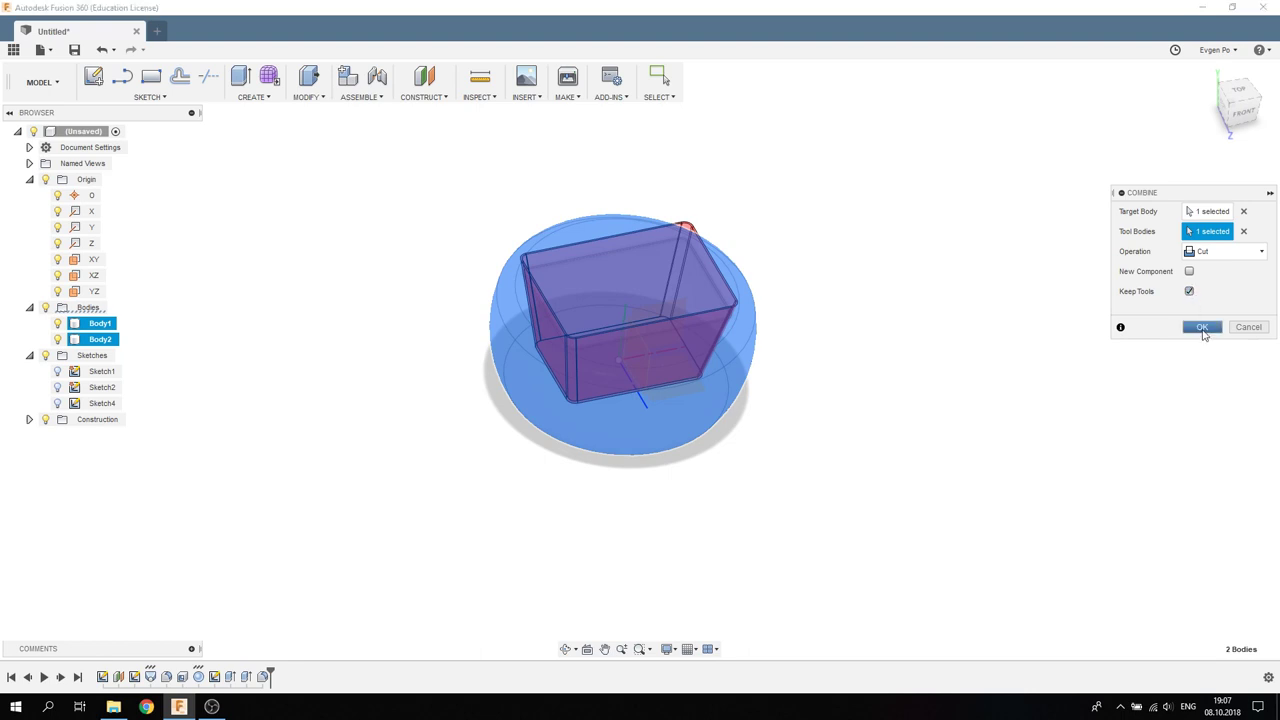
{"action": "left_click", "coordinate": [1202, 328]}
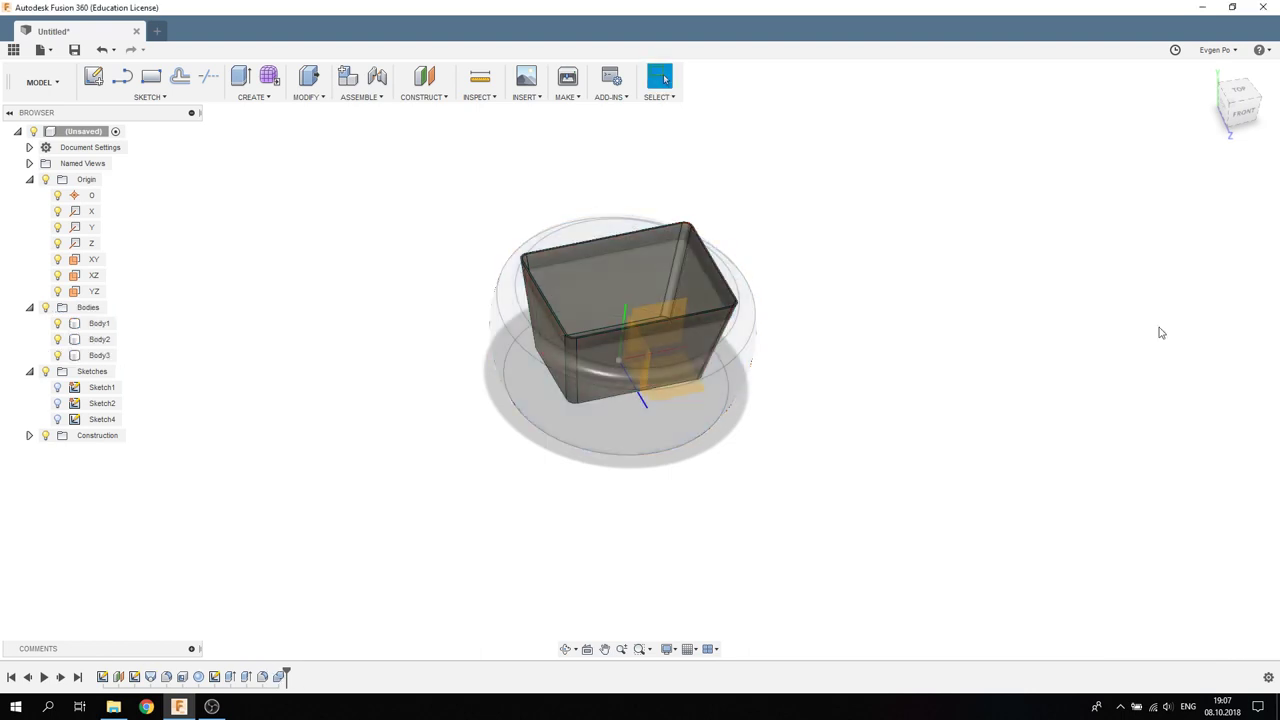
{"action": "left_click", "coordinate": [100, 356]}
{"action": "left_click", "coordinate": [103, 341]}
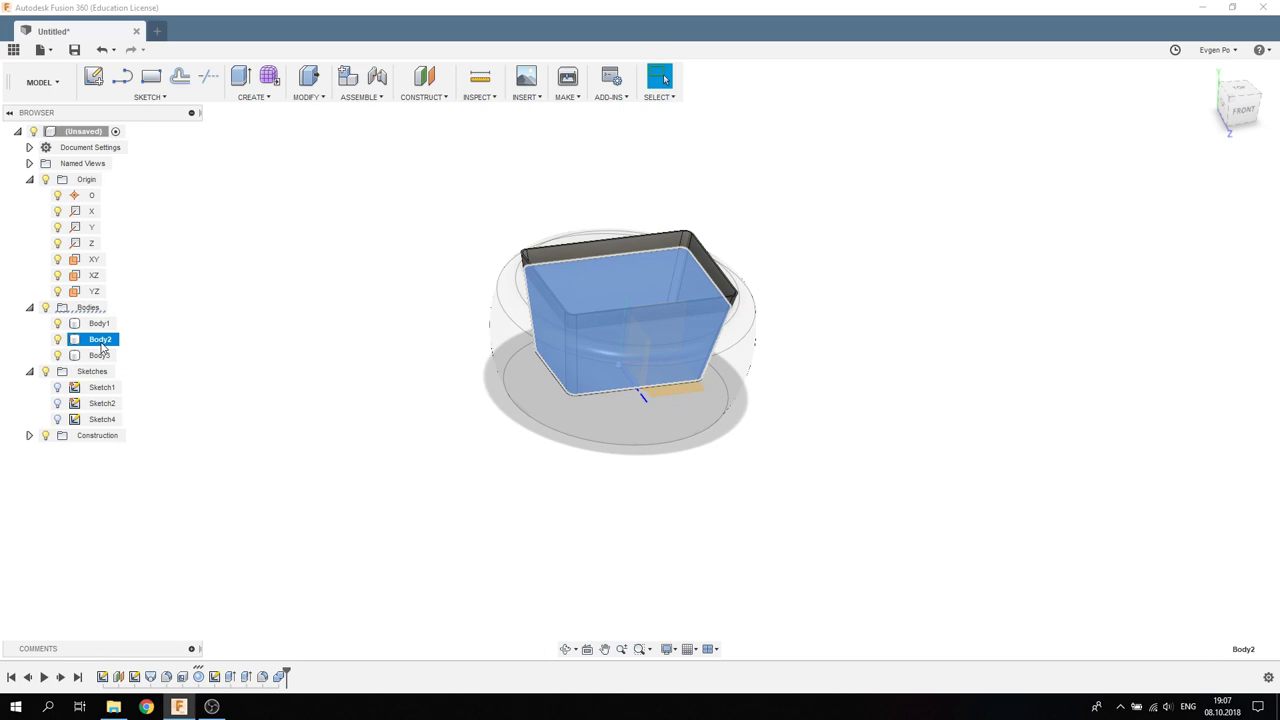
- Choose Body2 as the target for another Cut combine with Keep Tools, viewed from a tilted front
{"action": "middle_click_drag", "start_coordinate": [354, 314], "coordinate": [346, 354], "text": "shift"}
{"action": "left_click", "coordinate": [100, 340]}
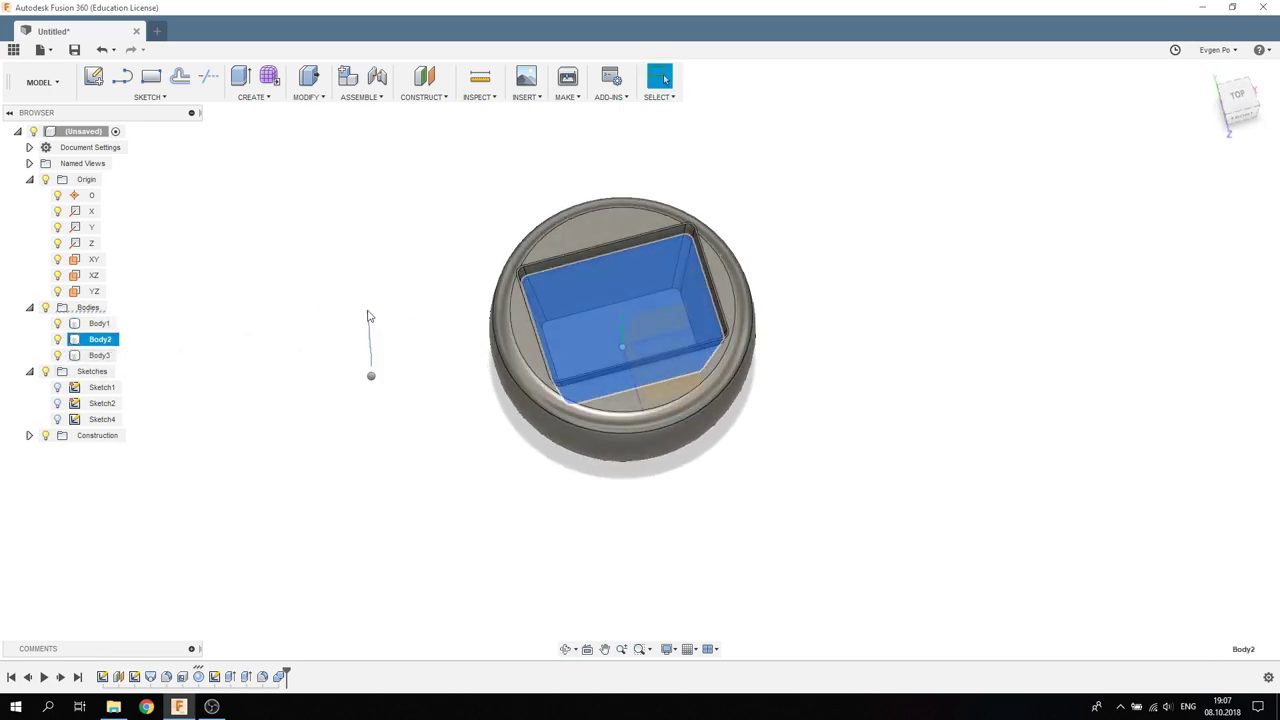
{"action": "mouse_move", "coordinate": [509, 451]}
{"action": "middle_mouse_down", "text": "shift"}
{"action": "mouse_move", "coordinate": [466, 351]}
{"action": "mouse_move", "coordinate": [457, 391]}
{"action": "mouse_move", "coordinate": [485, 430]}
{"action": "mouse_move", "coordinate": [487, 415]}
{"action": "middle_mouse_up", "text": "shift"}
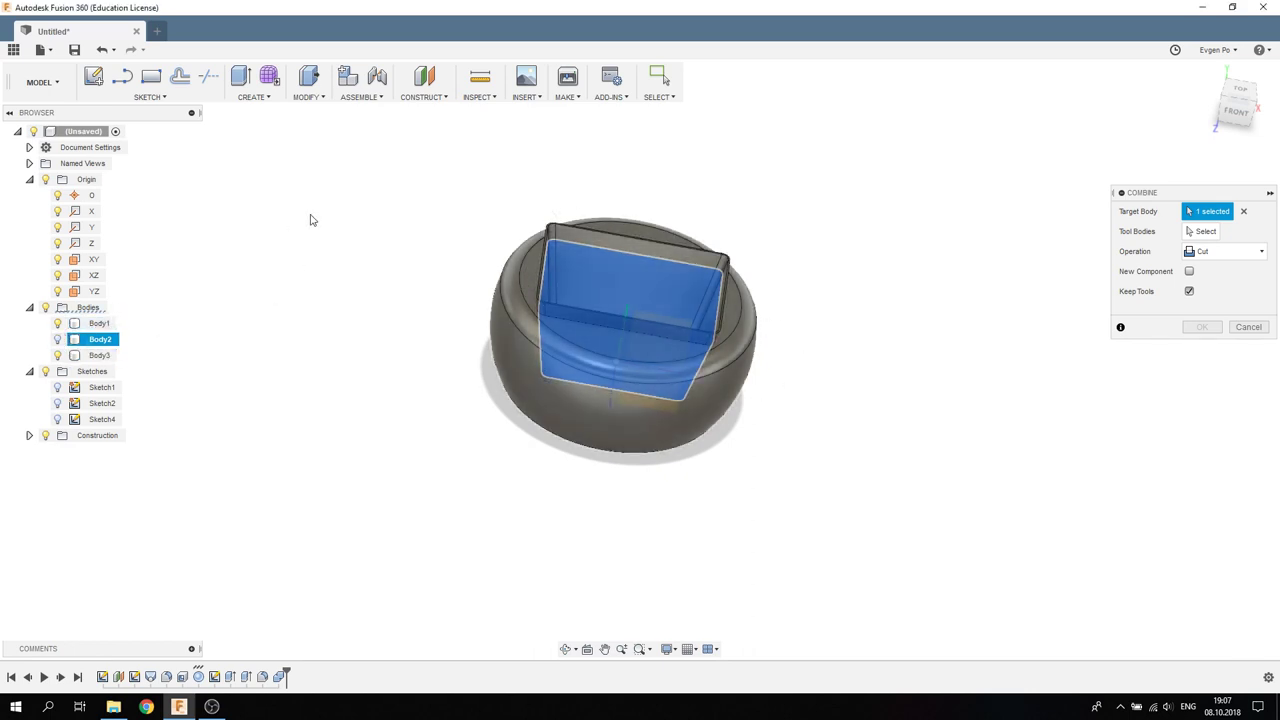
- Cancel the combine, hide Body1, and zoom in on Body3's rectangular cavity
{"action": "key", "text": "Escape"}
{"action": "mouse_move", "coordinate": [449, 304]}
{"action": "middle_mouse_down", "text": "shift"}
{"action": "mouse_move", "coordinate": [346, 274]}
{"action": "mouse_move", "coordinate": [354, 220]}
{"action": "mouse_move", "coordinate": [523, 325]}
{"action": "mouse_move", "coordinate": [466, 286]}
{"action": "middle_mouse_up", "text": "shift"}
{"action": "left_click", "coordinate": [58, 324]}
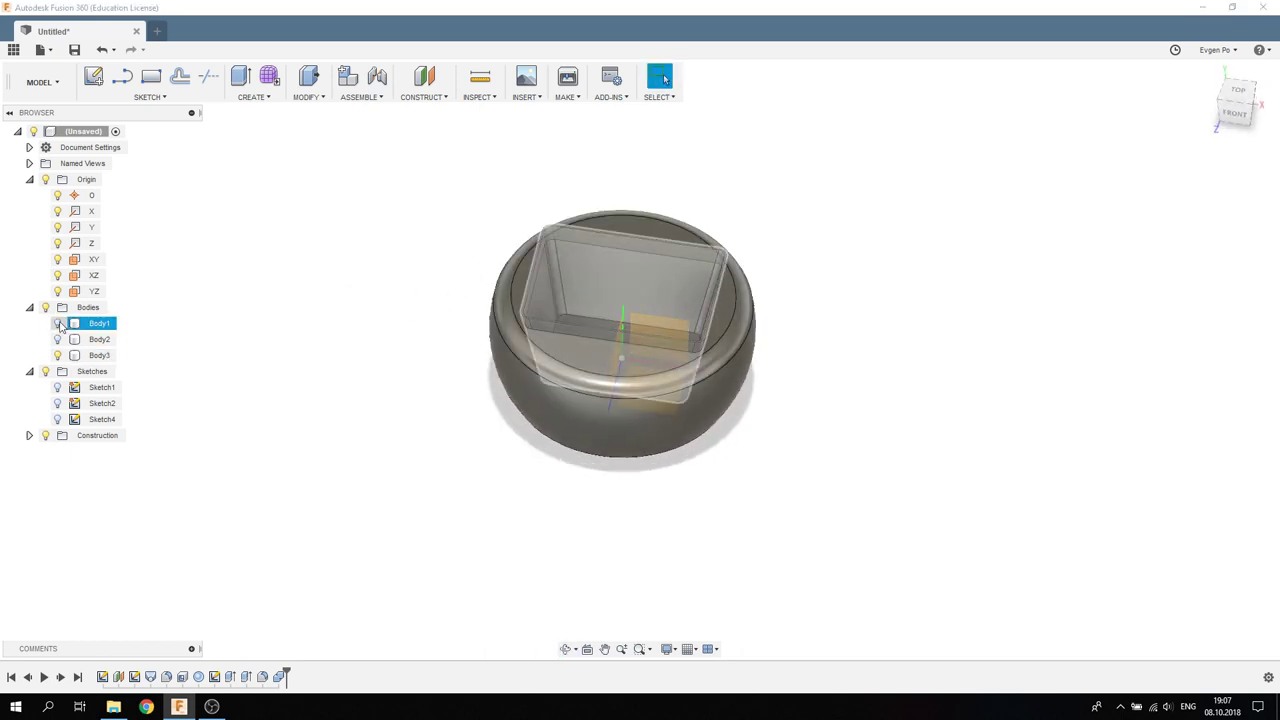
{"action": "middle_click_drag", "start_coordinate": [366, 223], "coordinate": [371, 237], "text": "shift"}
{"action": "scroll", "coordinate": [588, 258], "scroll_direction": "up", "scroll_amount": 3}
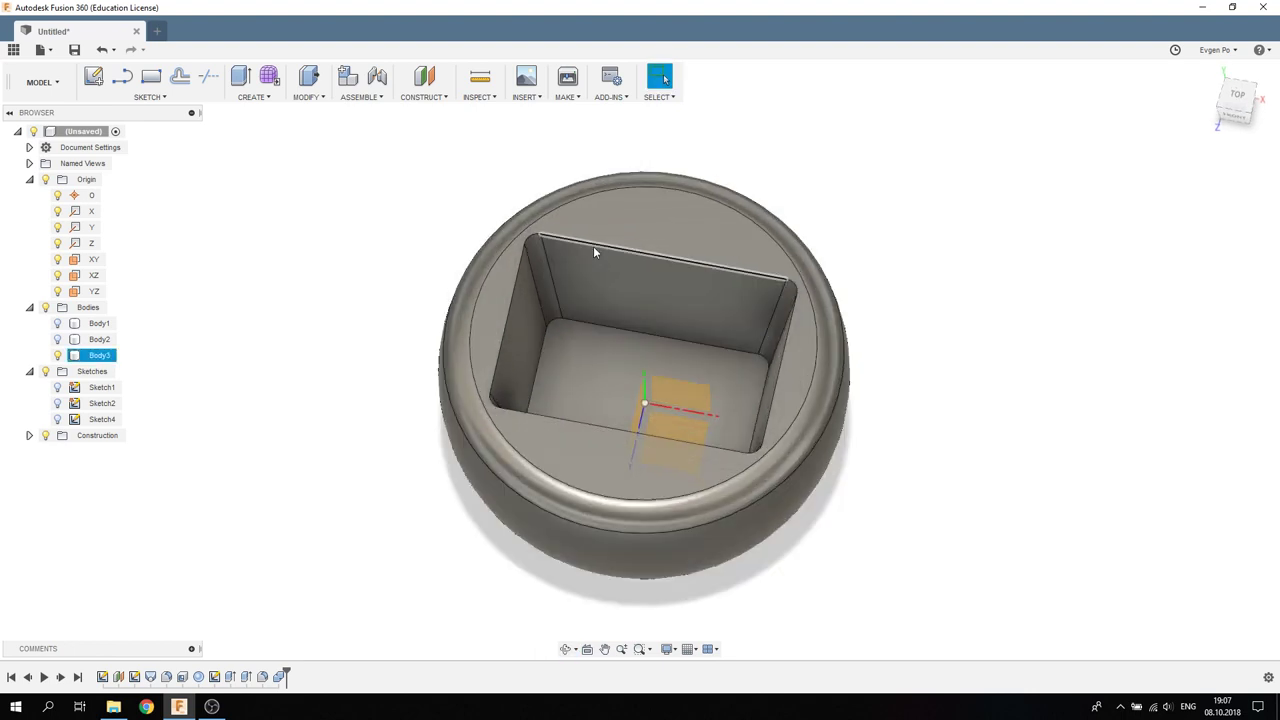
- Round the cavity's rim edge chain with a 10 mm fillet, then pick the bowl's bottom circular edge
{"action": "key", "text": "f"}
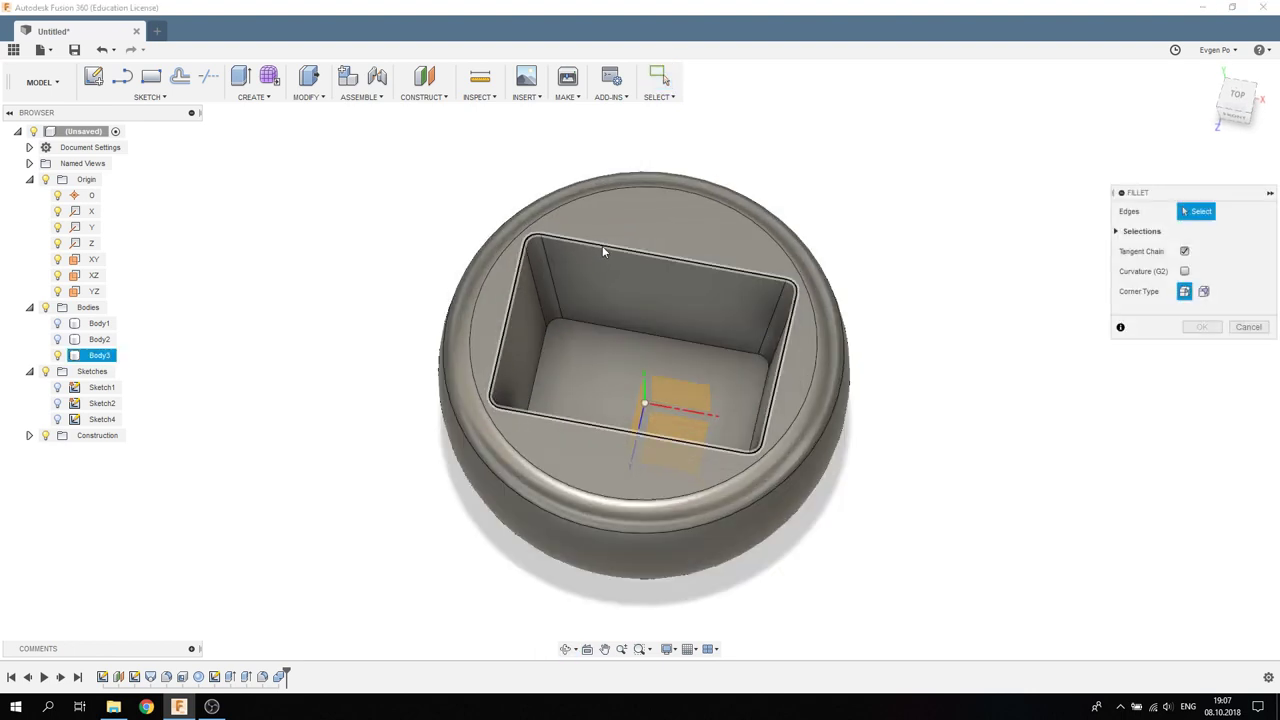
{"action": "left_click", "coordinate": [603, 251]}
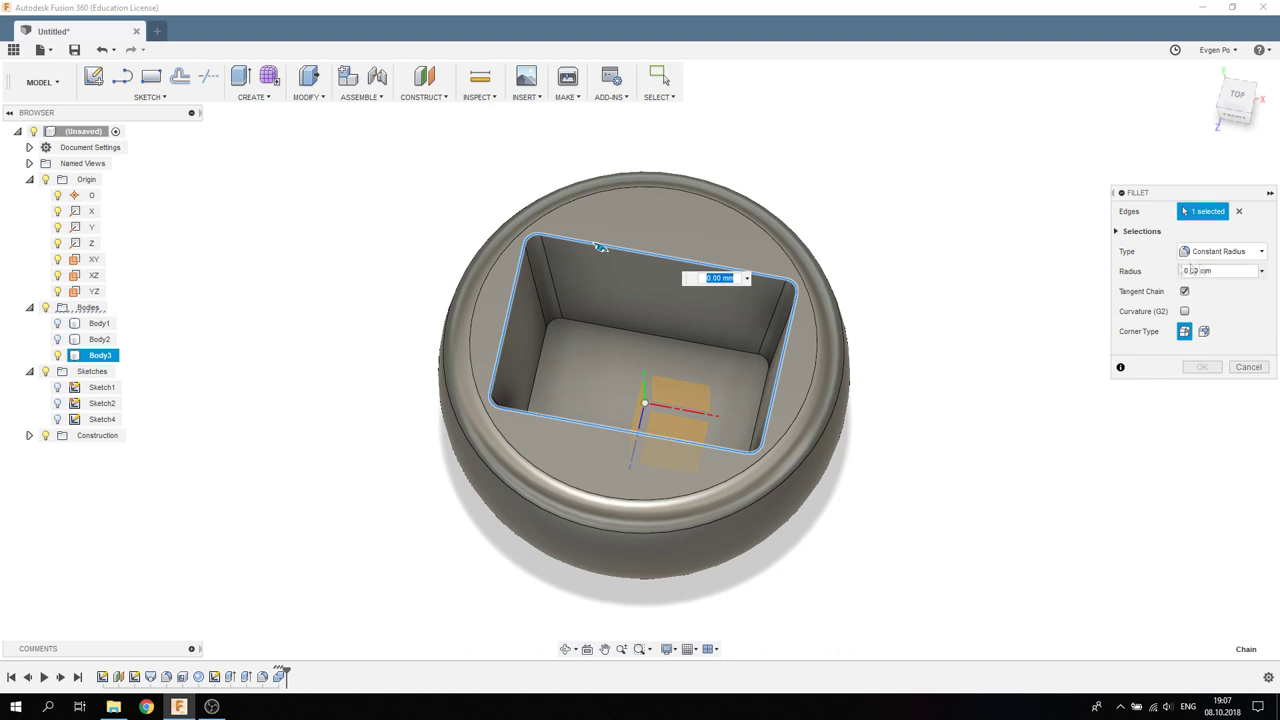
{"action": "type", "text": "0"}
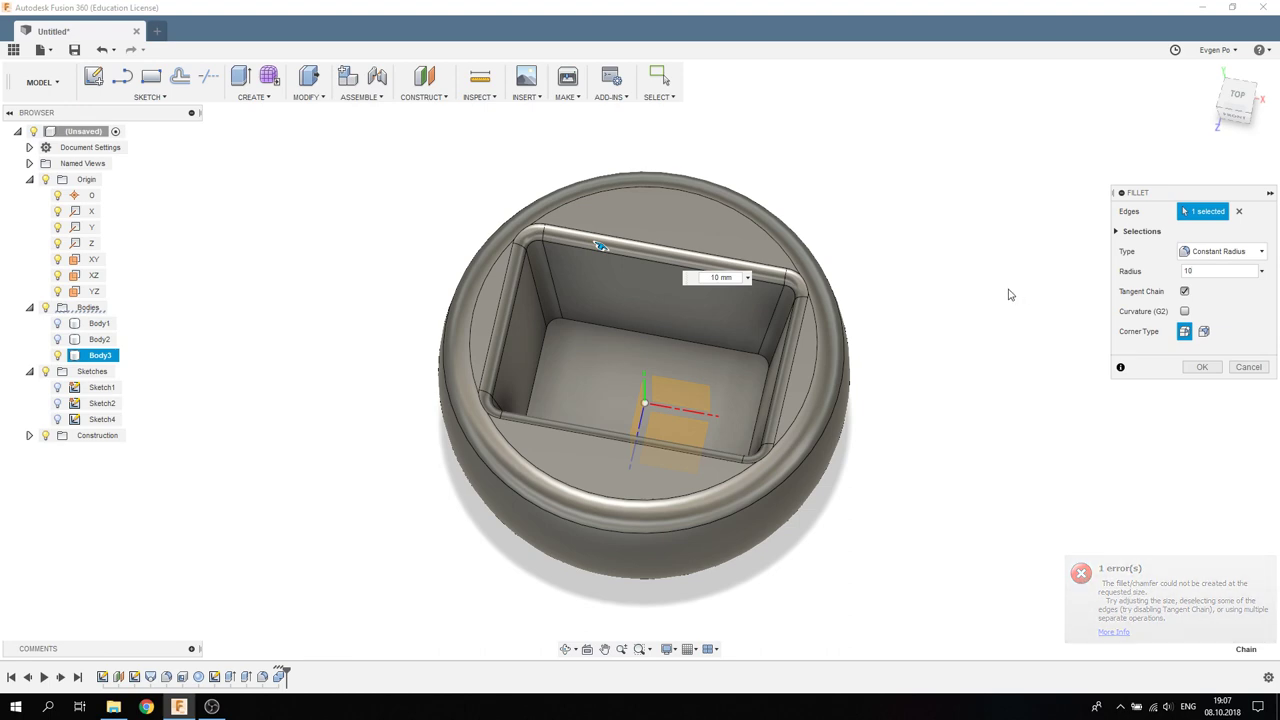
{"action": "left_click", "coordinate": [1200, 367]}
{"action": "mouse_move", "coordinate": [997, 323]}
{"action": "middle_mouse_down", "text": "shift"}
{"action": "mouse_move", "coordinate": [1056, 314]}
{"action": "mouse_move", "coordinate": [1006, 257]}
{"action": "mouse_move", "coordinate": [1020, 200]}
{"action": "mouse_move", "coordinate": [977, 286]}
{"action": "mouse_move", "coordinate": [1036, 313]}
{"action": "mouse_move", "coordinate": [1008, 369]}
{"action": "mouse_move", "coordinate": [1000, 349]}
{"action": "mouse_move", "coordinate": [1029, 317]}
{"action": "mouse_move", "coordinate": [888, 372]}
{"action": "mouse_move", "coordinate": [920, 323]}
{"action": "mouse_move", "coordinate": [1006, 277]}
{"action": "mouse_move", "coordinate": [994, 237]}
{"action": "mouse_move", "coordinate": [994, 270]}
{"action": "mouse_move", "coordinate": [729, 363]}
{"action": "middle_mouse_up", "text": "shift"}
{"action": "left_click", "coordinate": [530, 413]}
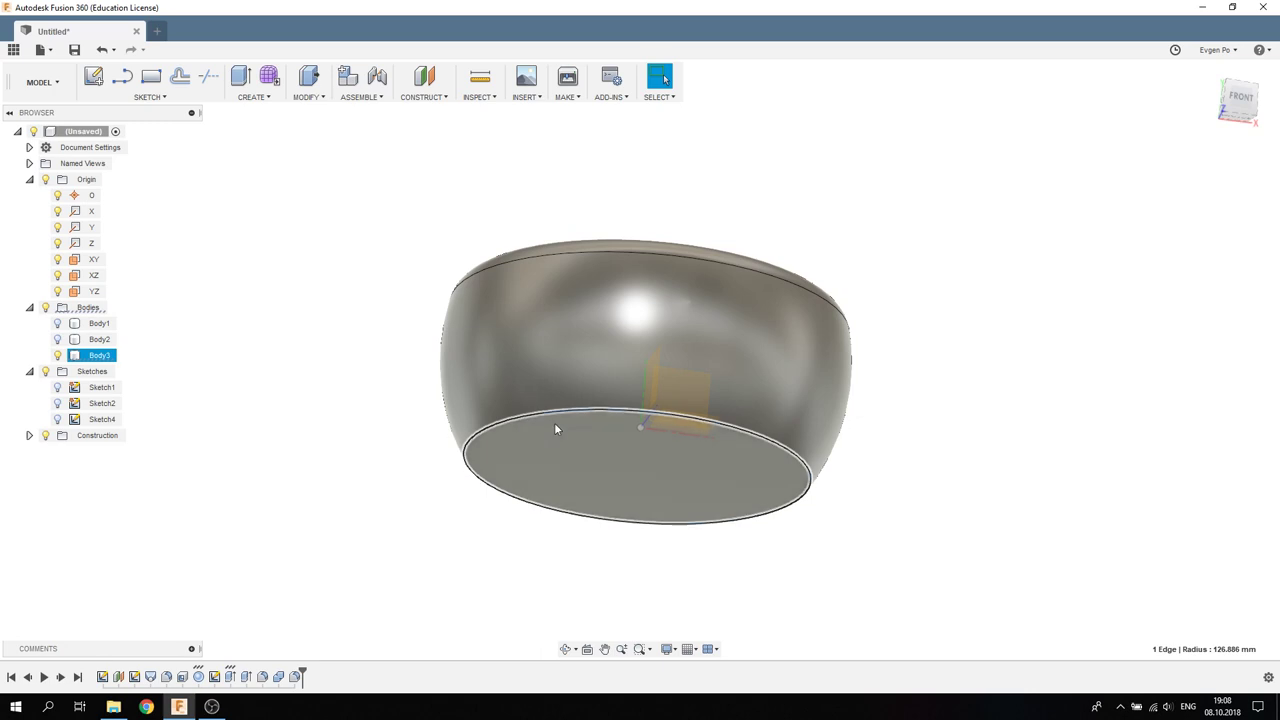
- Apply a 20 mm fillet to the bowl's bottom circular edge
{"action": "key", "text": "f"}
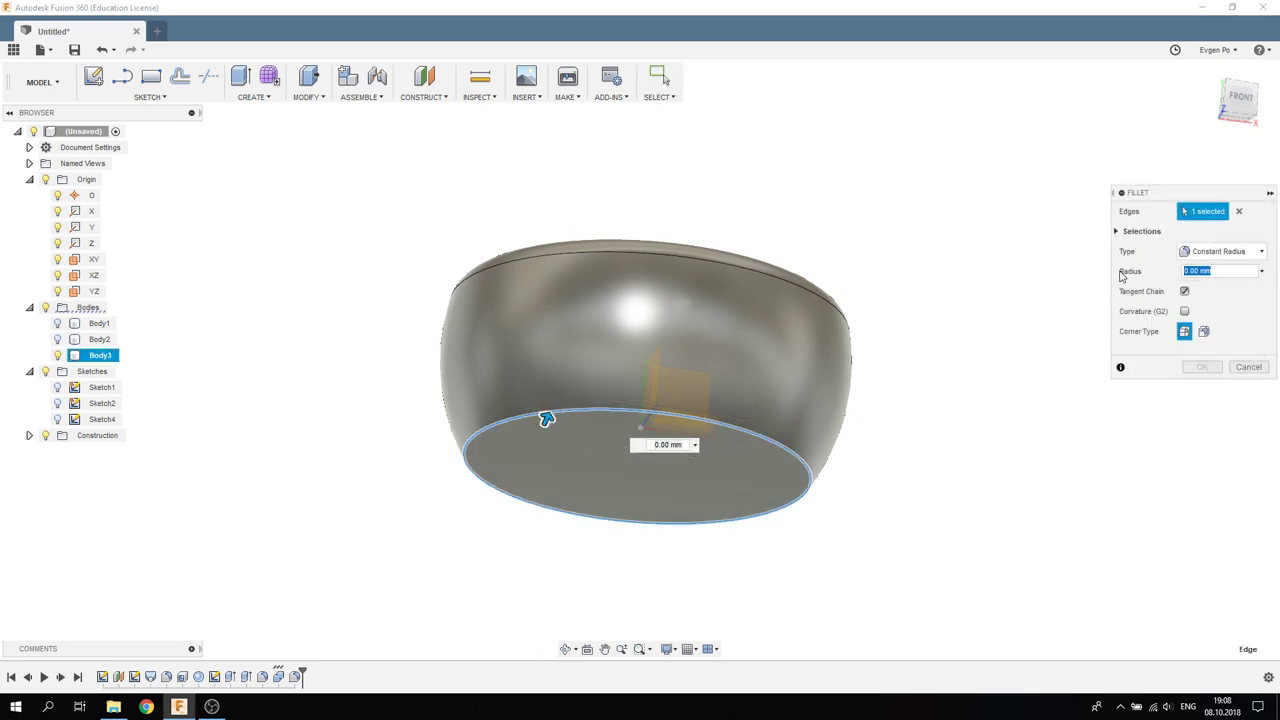
{"action": "middle_click_drag", "start_coordinate": [860, 274], "coordinate": [843, 311], "text": "shift"}
{"action": "left_click", "coordinate": [1205, 368]}
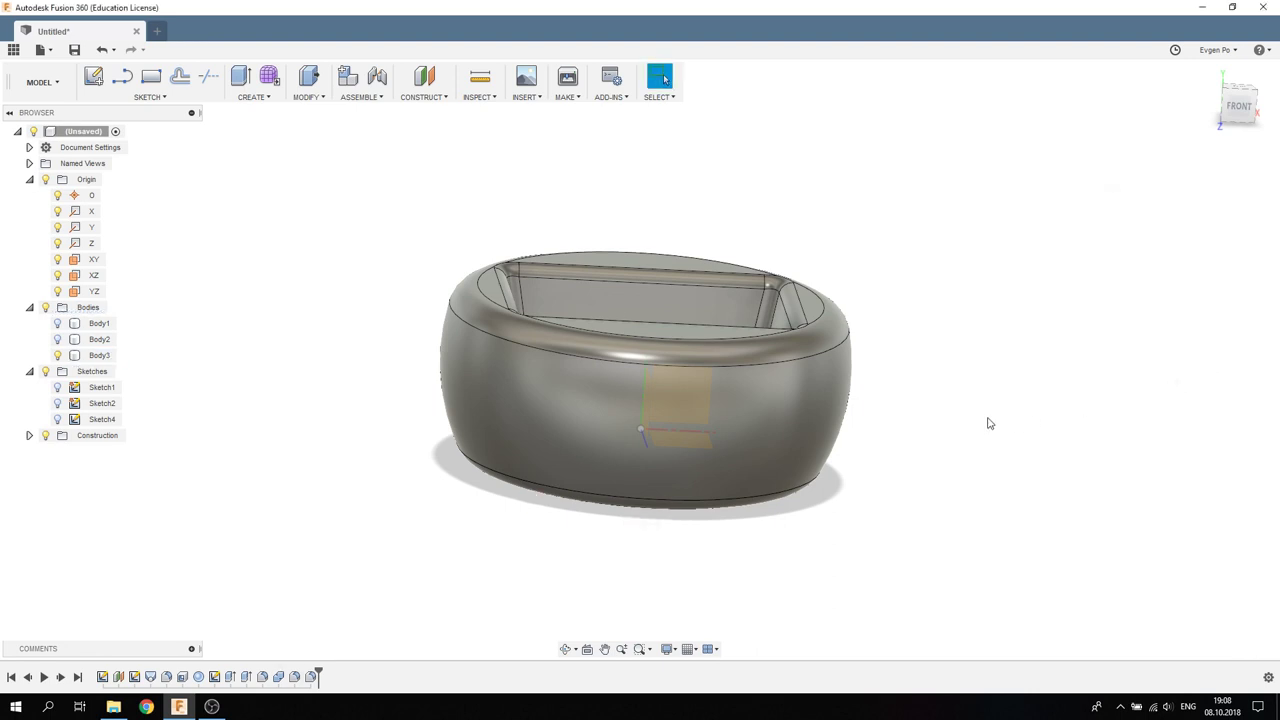
- Create a new sketch on the bowl's flat bottom face
{"action": "mouse_move", "coordinate": [961, 398]}
{"action": "middle_mouse_down", "text": "shift"}
{"action": "mouse_move", "coordinate": [974, 277]}
{"action": "mouse_move", "coordinate": [973, 401]}
{"action": "mouse_move", "coordinate": [942, 284]}
{"action": "mouse_move", "coordinate": [923, 283]}
{"action": "middle_mouse_up", "text": "shift"}
{"action": "left_click", "coordinate": [690, 459]}
{"action": "right_click", "coordinate": [690, 459]}
{"action": "left_click", "coordinate": [693, 528]}
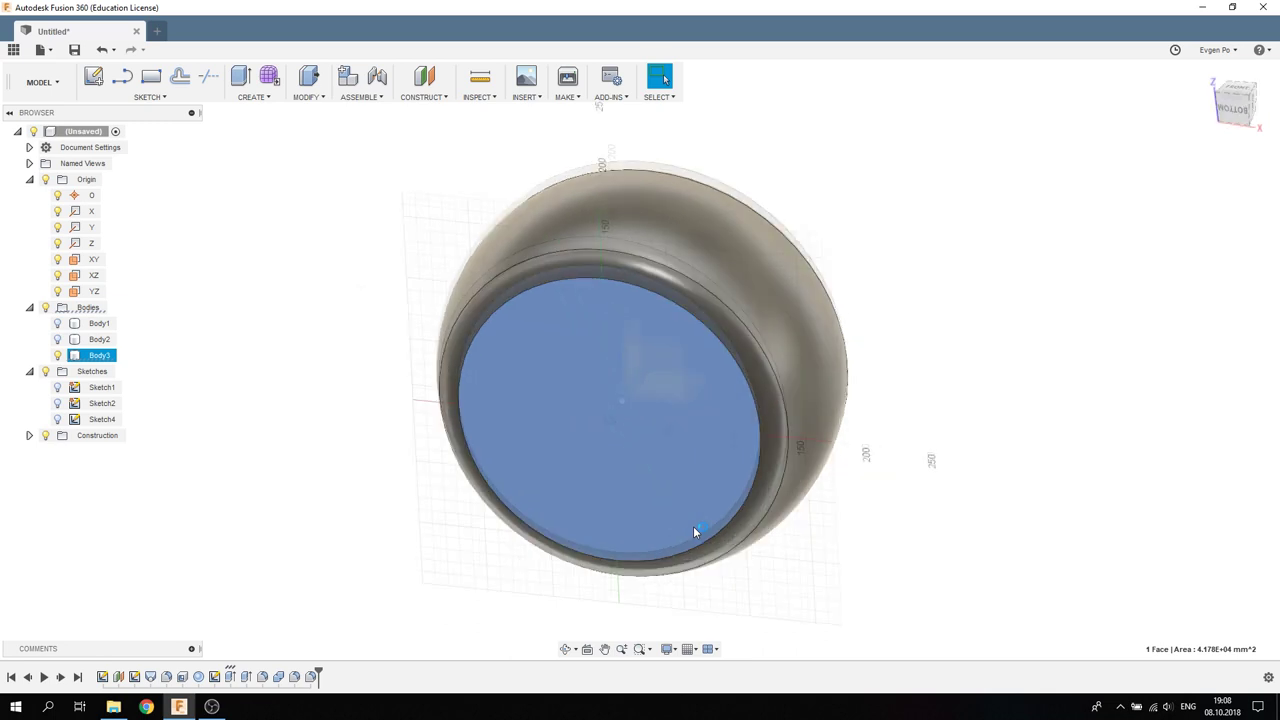
- Draw a 120 mm circle centred at the origin on the bottom face
{"action": "key", "text": "c"}
{"action": "left_click", "coordinate": [619, 235]}
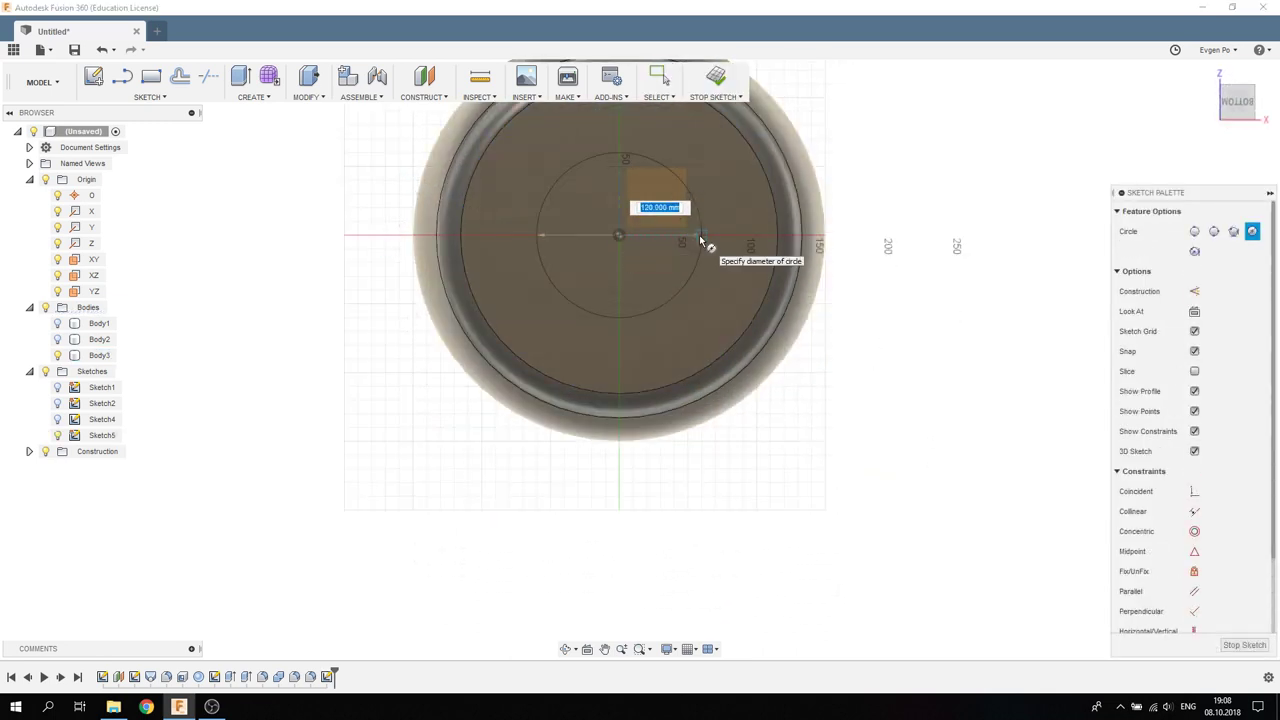
{"action": "left_click", "coordinate": [700, 240]}
- Extrude the circle -20 mm as a cut, forming a recess in the underside
{"action": "key", "text": "e"}
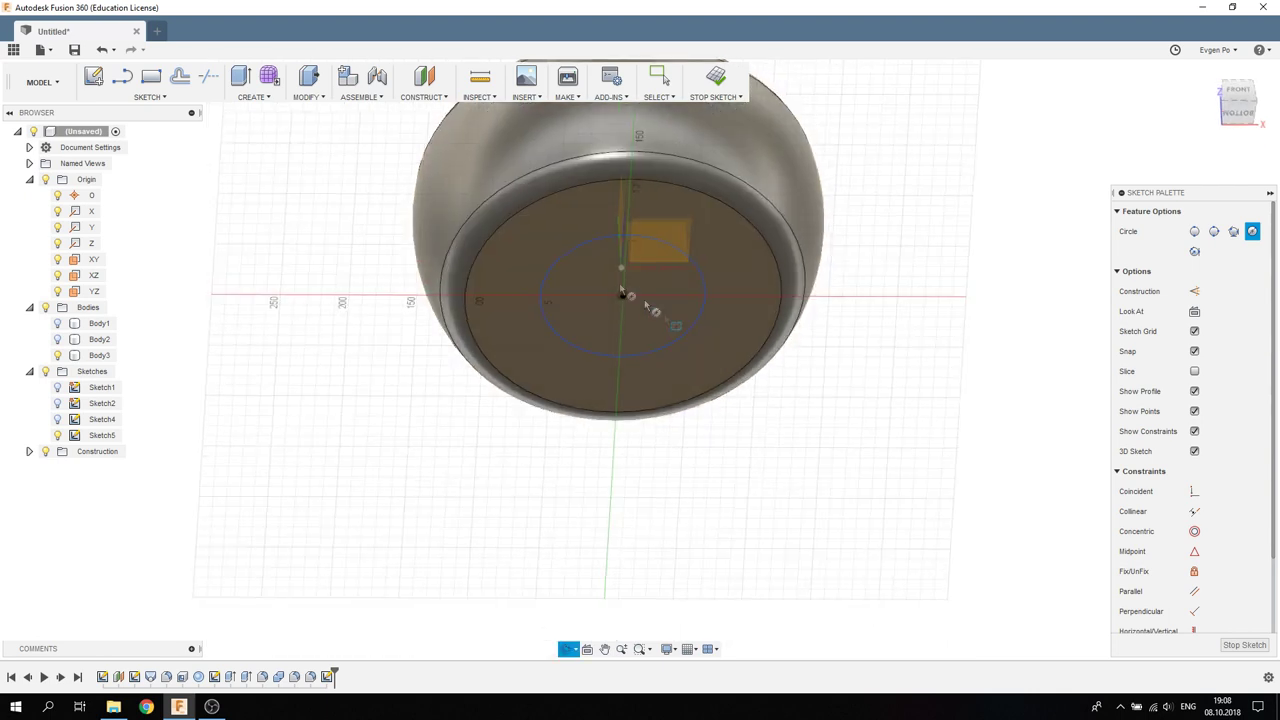
{"action": "left_click", "coordinate": [614, 271]}
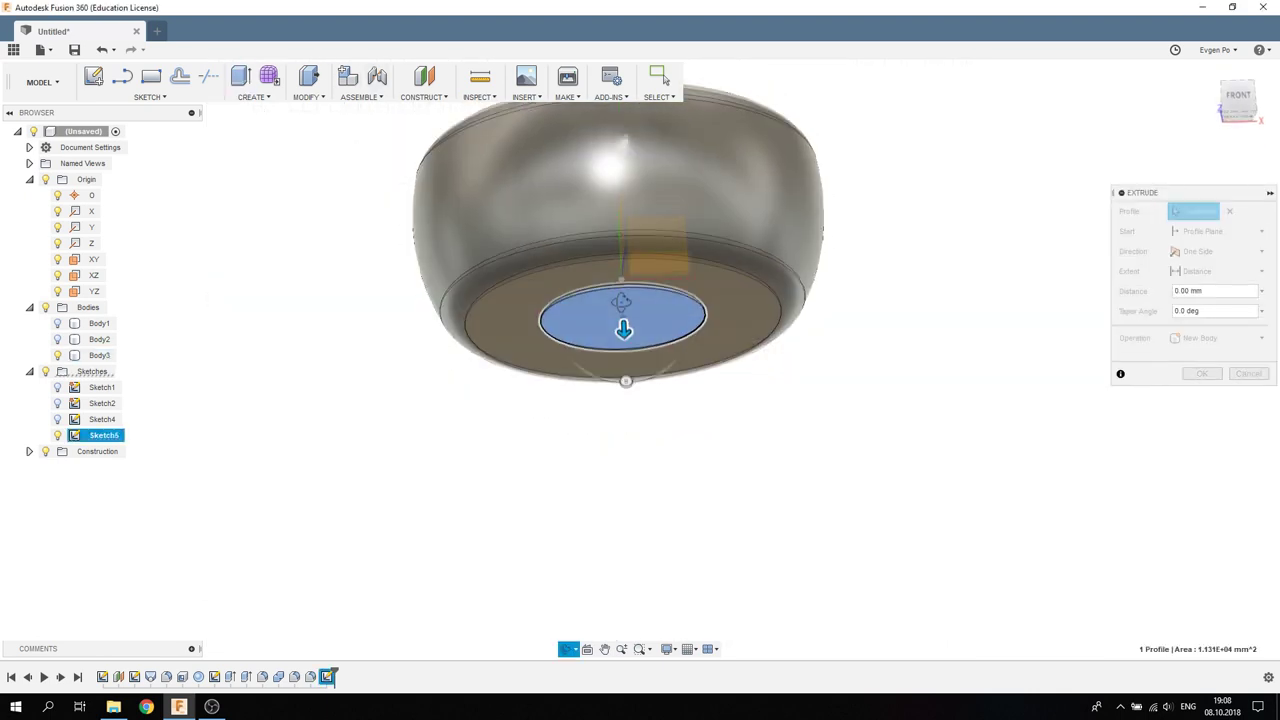
{"action": "middle_click_drag", "start_coordinate": [334, 374], "coordinate": [619, 333], "text": "shift"}
{"action": "left_click_drag", "start_coordinate": [619, 333], "coordinate": [618, 297]}
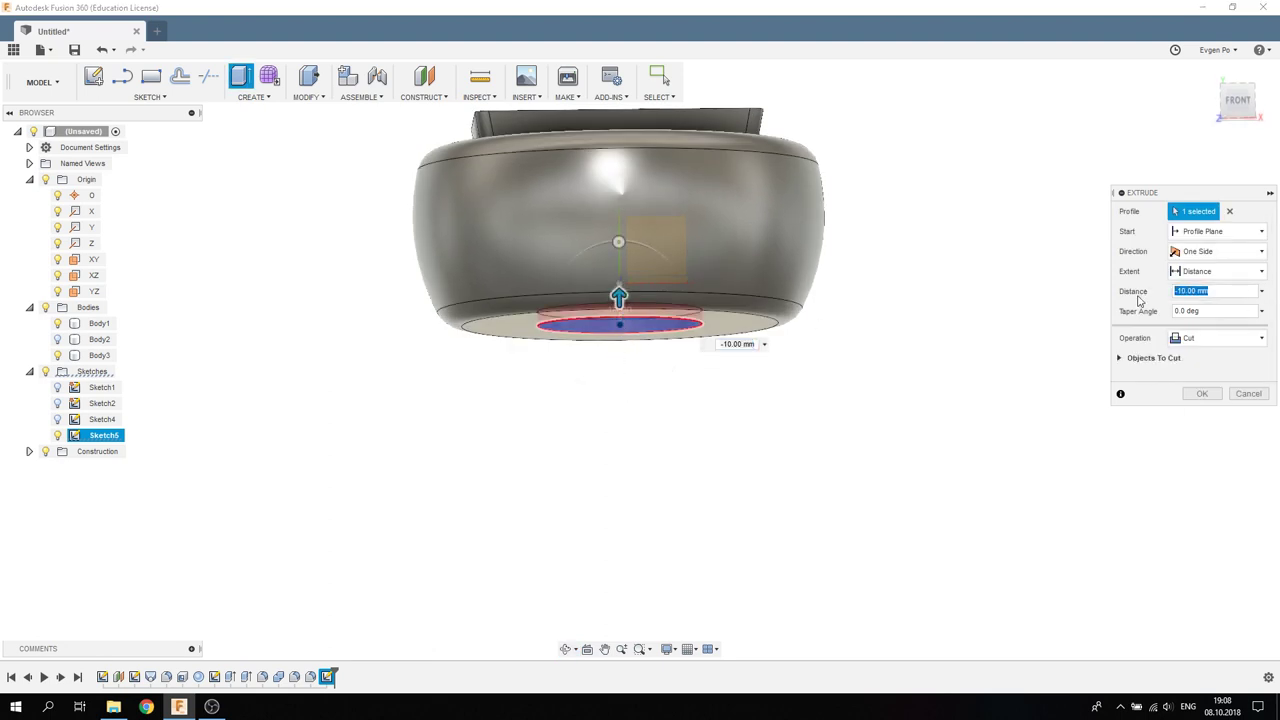
{"action": "type", "text": "-20"}
{"action": "left_click", "coordinate": [1201, 394]}
{"action": "middle_click_drag", "start_coordinate": [1199, 397], "coordinate": [831, 266], "text": "shift"}
- Fillet both edges of the bottom recess with a 20 mm radius
{"action": "key", "text": "f"}
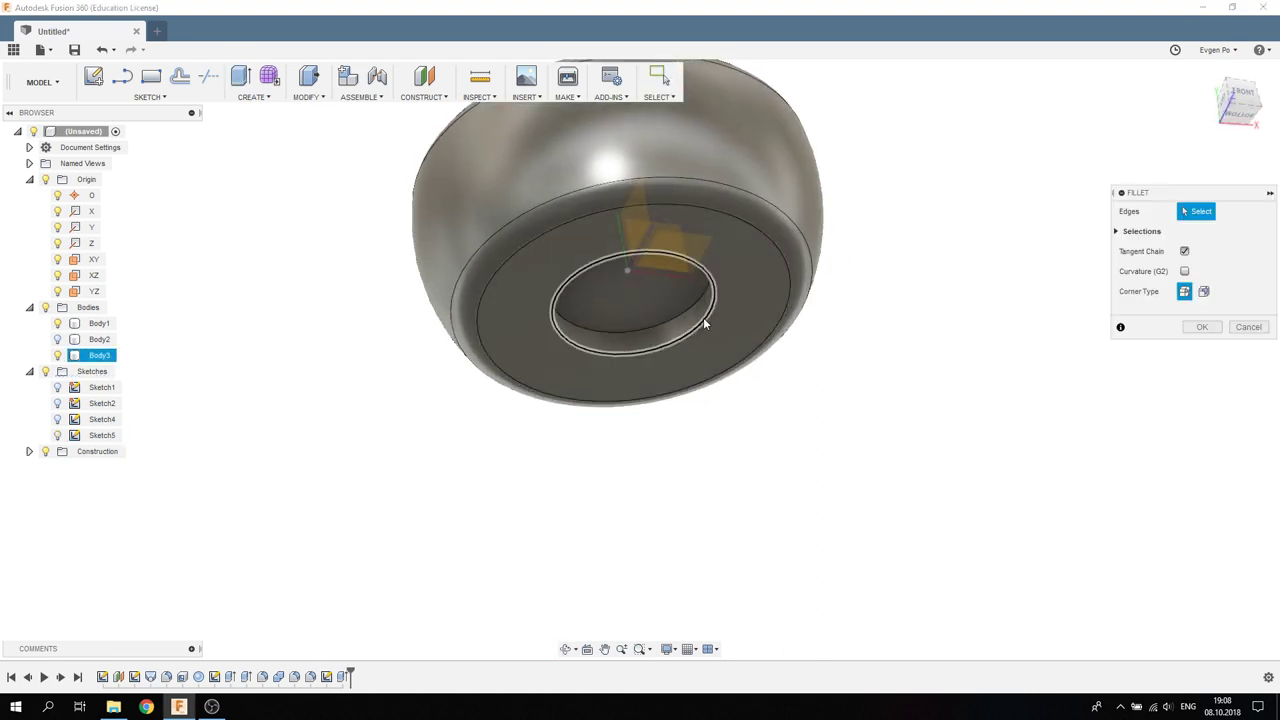
{"action": "left_click", "coordinate": [700, 320]}
{"action": "left_click", "coordinate": [679, 314]}
{"action": "left_click", "coordinate": [1213, 271]}
{"action": "type", "text": "20"}
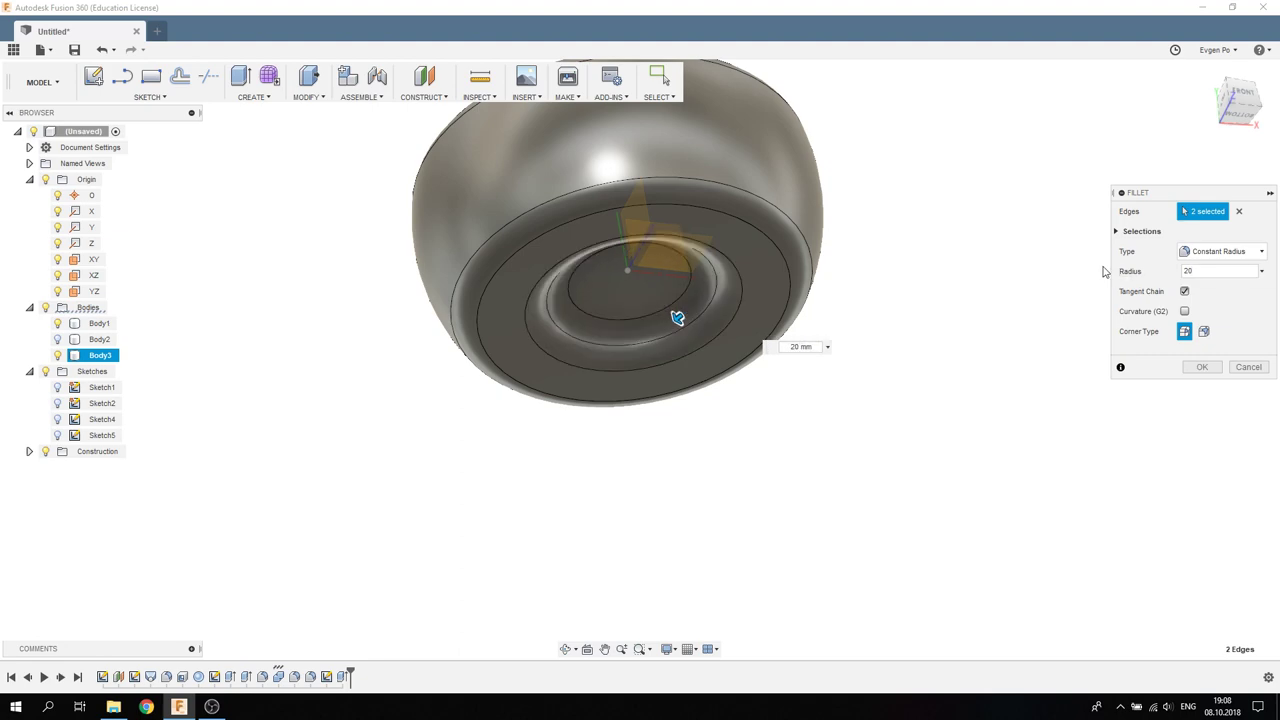
{"action": "middle_click_drag", "start_coordinate": [935, 215], "coordinate": [922, 241], "text": "shift"}
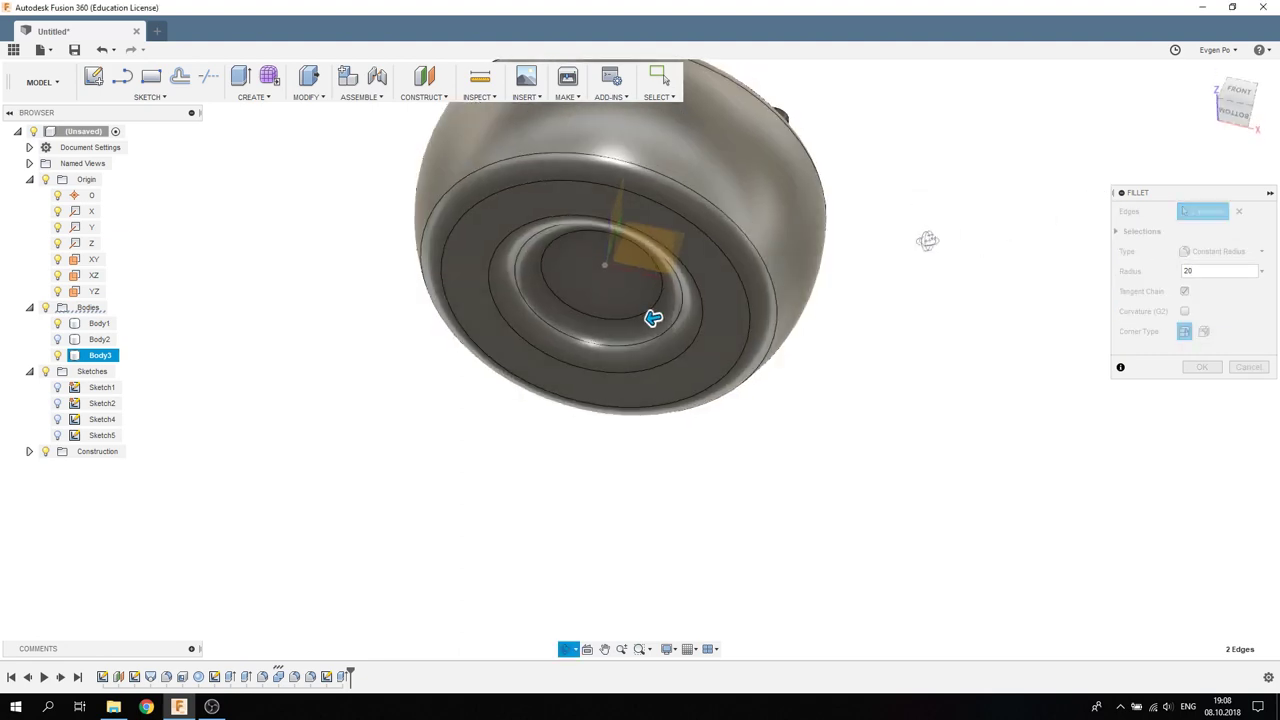
{"action": "key", "text": "Return"}
- View the finished bowl from above and collapse the Origin folder in the browser
{"action": "mouse_move", "coordinate": [922, 241]}
{"action": "middle_mouse_down", "text": "shift"}
{"action": "mouse_move", "coordinate": [950, 295]}
{"action": "mouse_move", "coordinate": [911, 266]}
{"action": "middle_mouse_up", "text": "shift"}
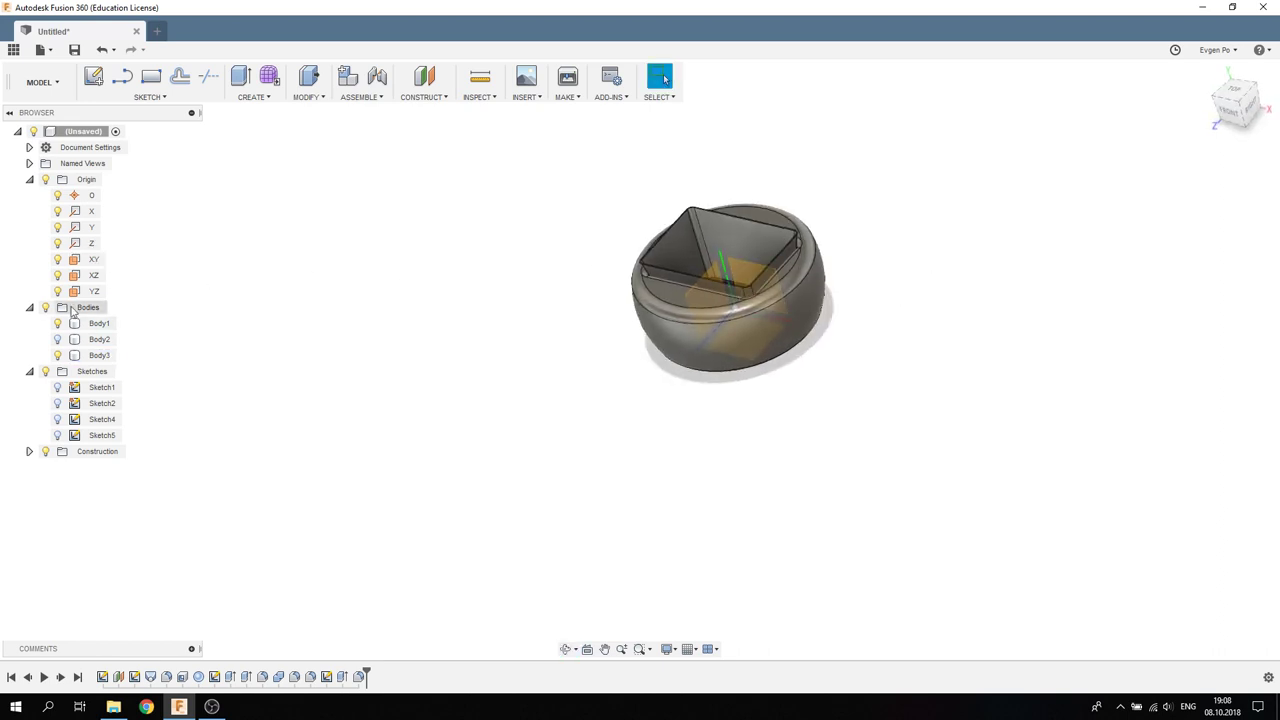
{"action": "mouse_move", "coordinate": [405, 313]}
{"action": "middle_mouse_down", "text": "shift"}
{"action": "mouse_move", "coordinate": [486, 329]}
{"action": "mouse_move", "coordinate": [478, 287]}
{"action": "middle_mouse_up", "text": "shift"}
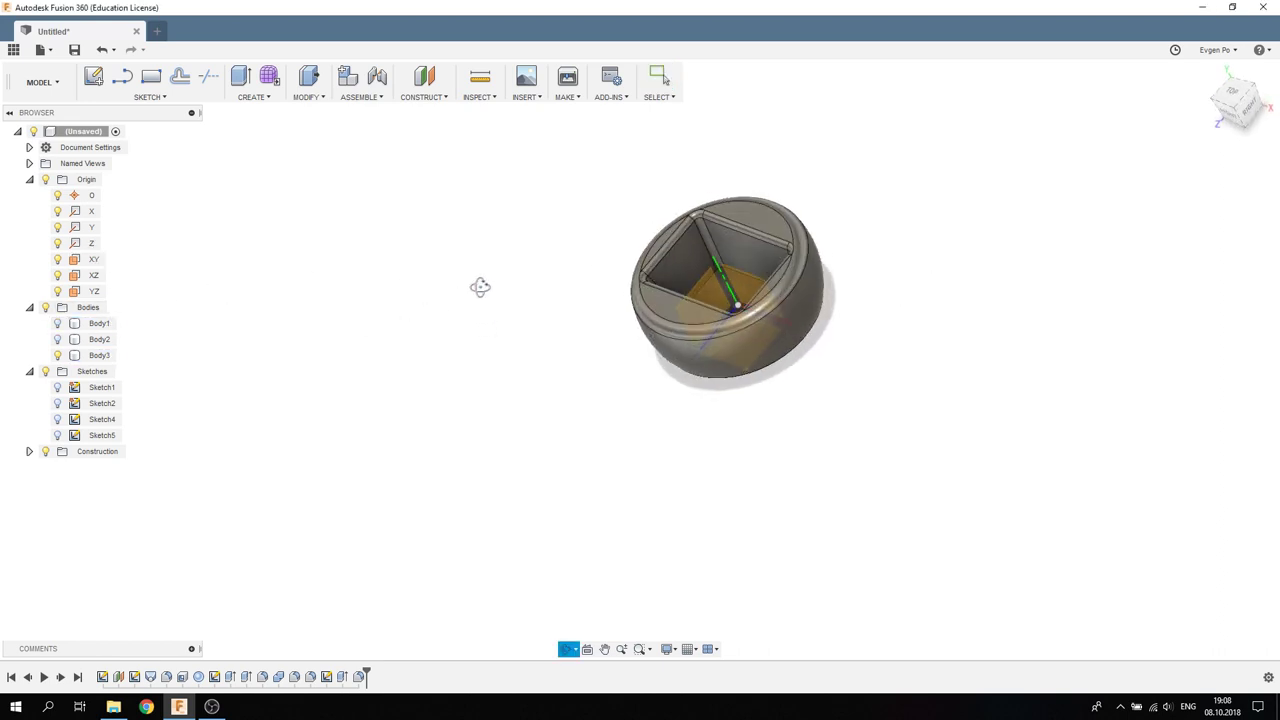
{"action": "left_click", "coordinate": [29, 179]}
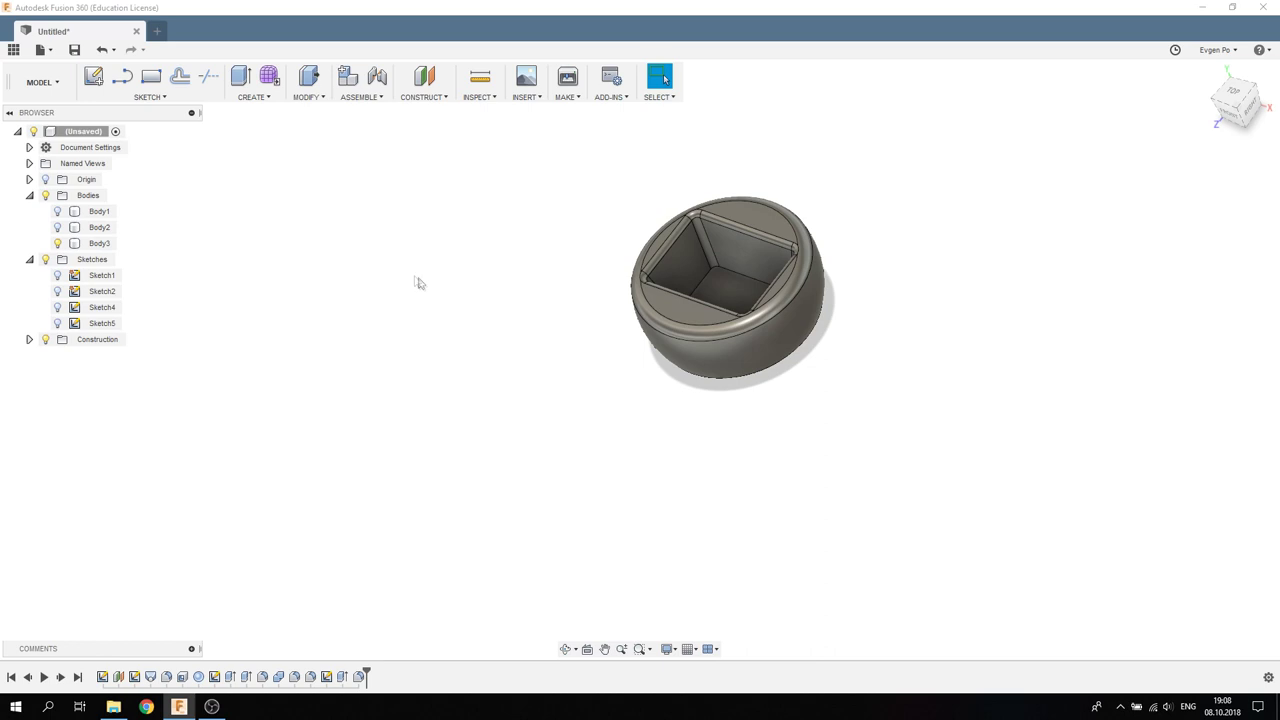
- Send the bowl body from the Make menu to Slicer for Fusion 360 at Medium refinement
{"action": "mouse_move", "coordinate": [554, 323]}
{"action": "middle_mouse_down", "text": "shift"}
{"action": "mouse_move", "coordinate": [493, 272]}
{"action": "mouse_move", "coordinate": [560, 331]}
{"action": "mouse_move", "coordinate": [548, 345]}
{"action": "middle_mouse_up", "text": "shift"}
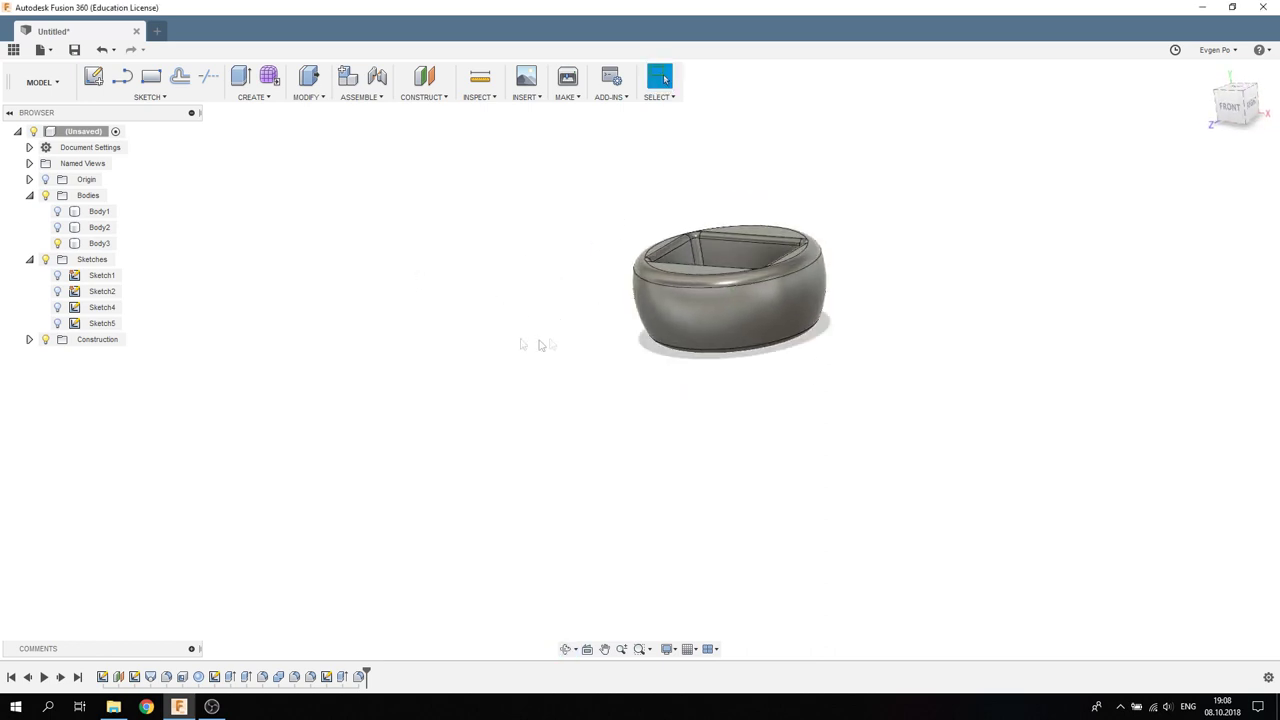
{"action": "left_click", "coordinate": [490, 100]}
{"action": "mouse_move", "coordinate": [567, 97]}
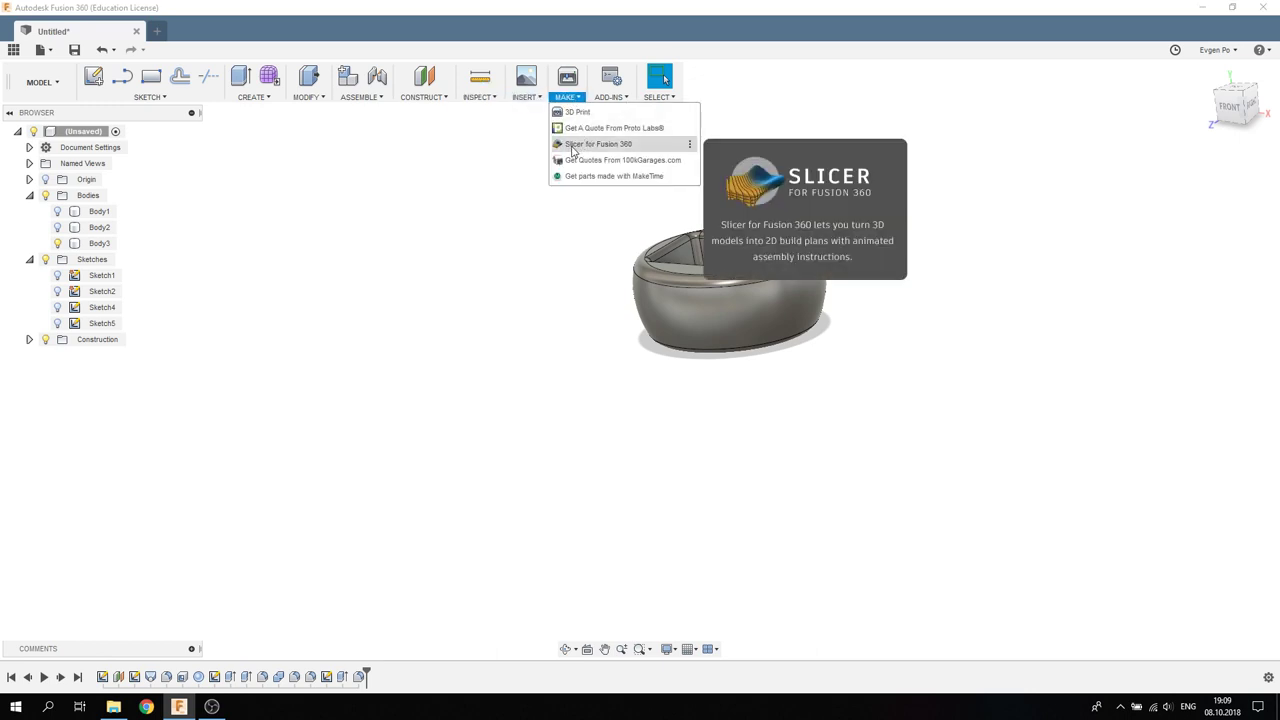
{"action": "left_click", "coordinate": [573, 146]}
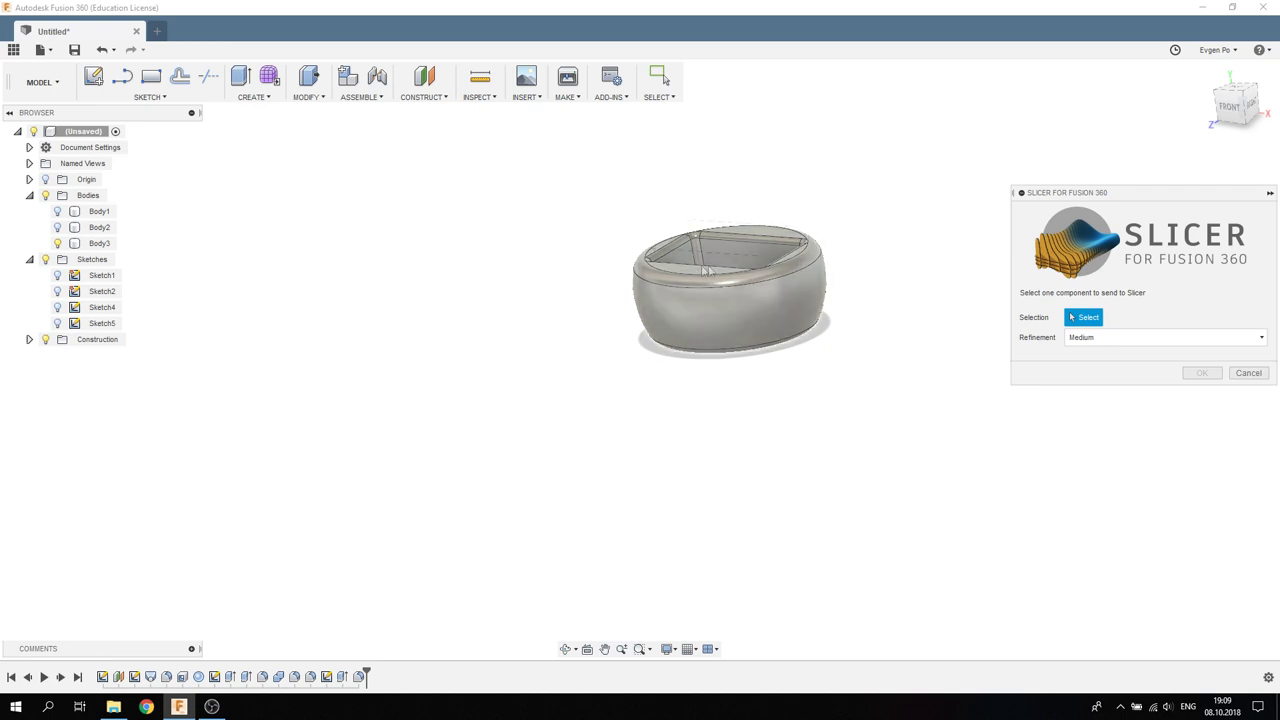
{"action": "left_click", "coordinate": [761, 312]}
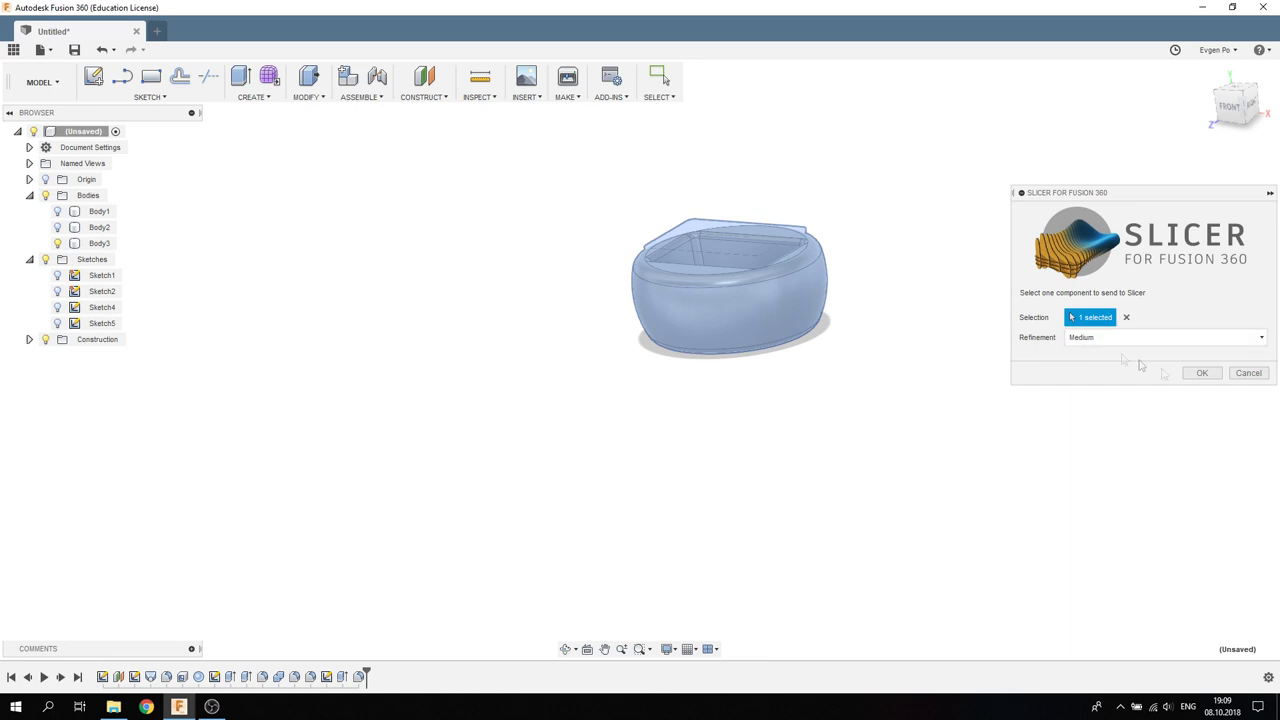
{"action": "left_click", "coordinate": [1203, 374]}
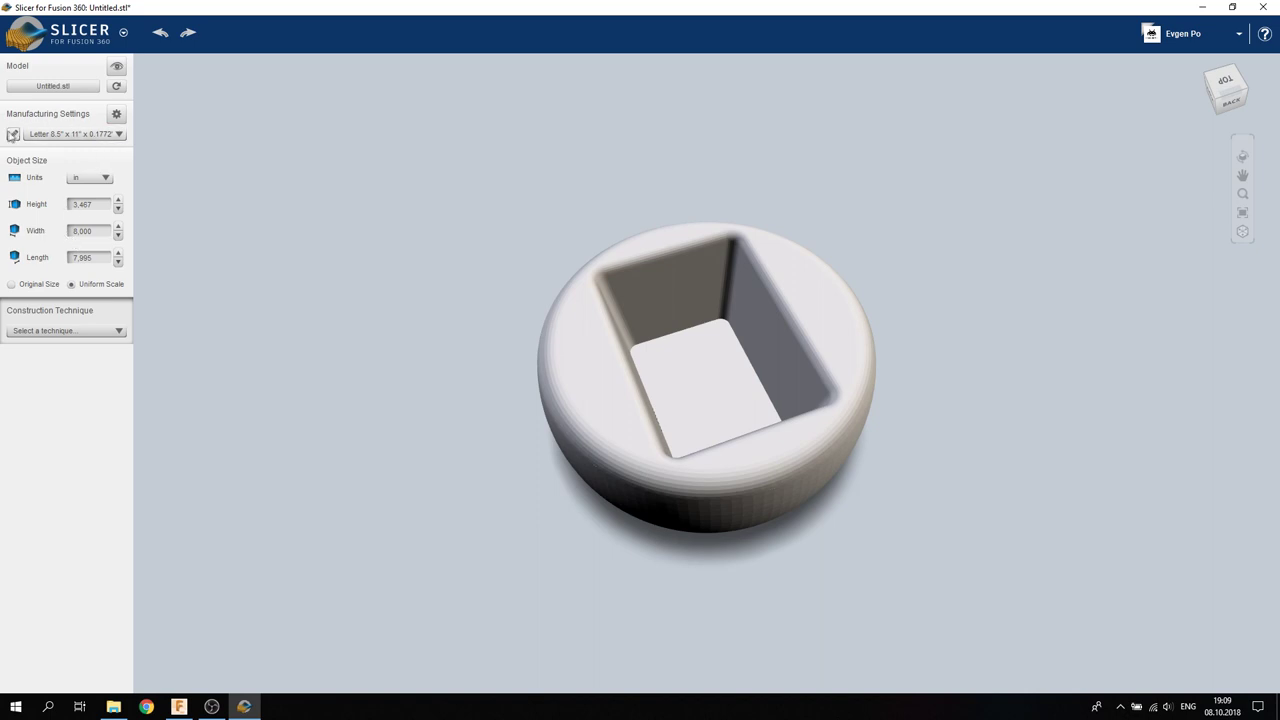
- Review the plywood_3mm preset (279.4 × 215.9 mm, 3.1 mm thick), then reopen the sheet preset list
{"action": "left_click", "coordinate": [119, 135]}
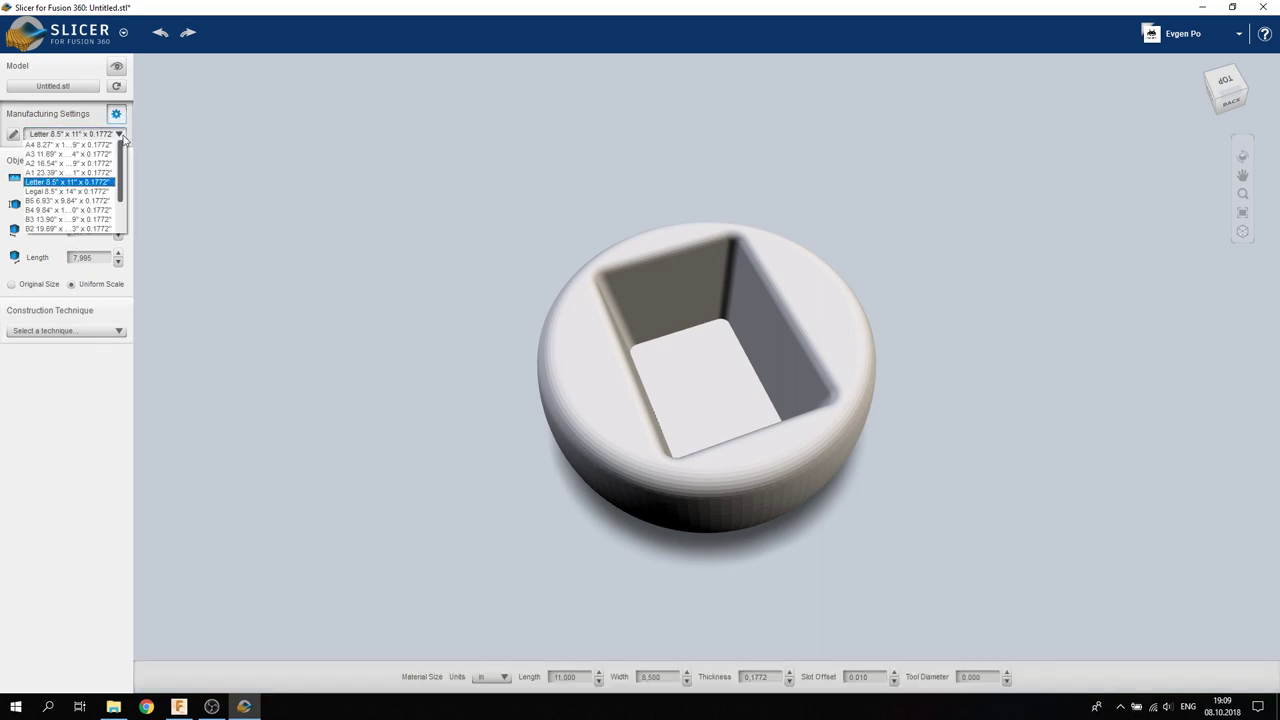
{"action": "left_click", "coordinate": [121, 135]}
{"action": "left_click", "coordinate": [13, 135]}
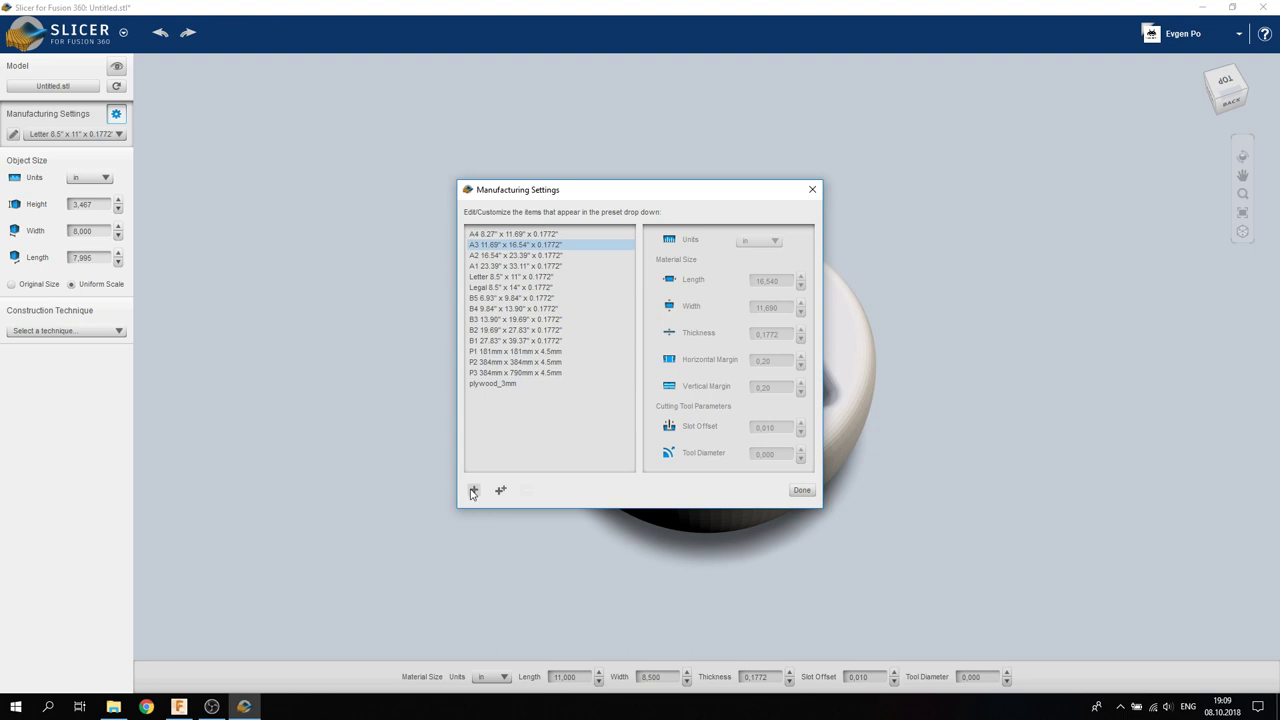
{"action": "left_click", "coordinate": [490, 388]}
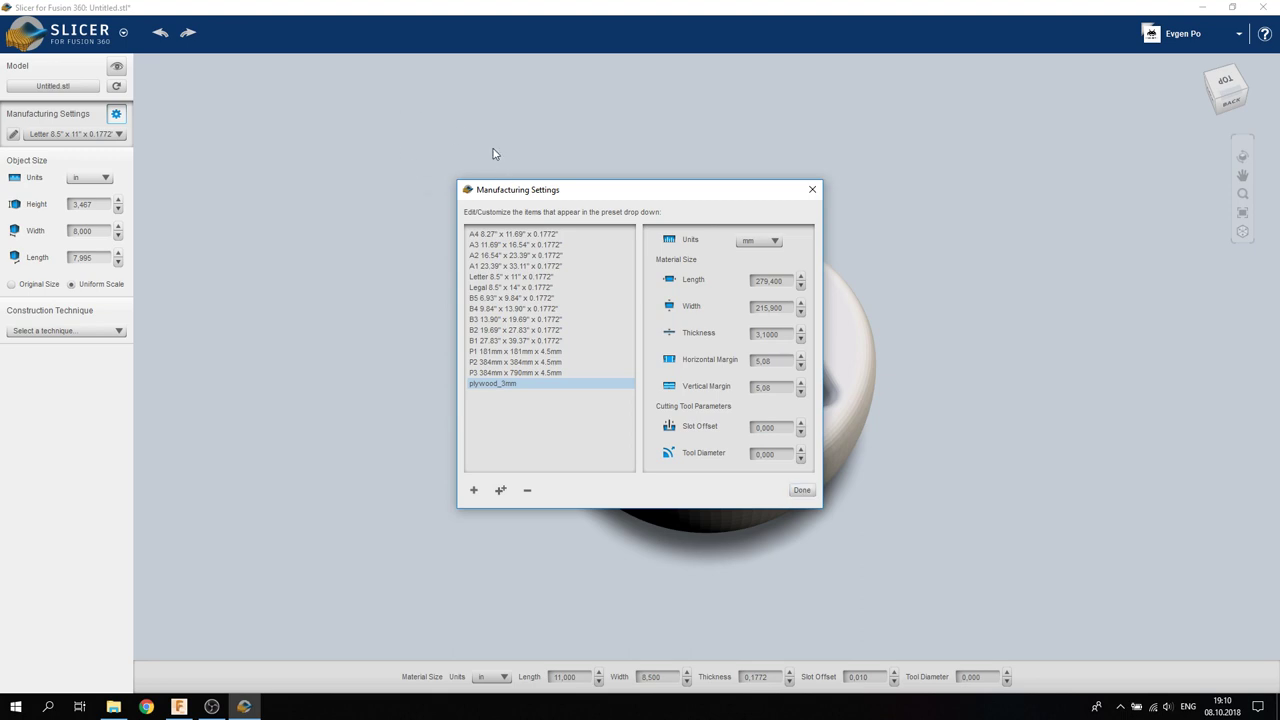
{"action": "left_click", "coordinate": [805, 489]}
{"action": "left_click", "coordinate": [115, 134]}
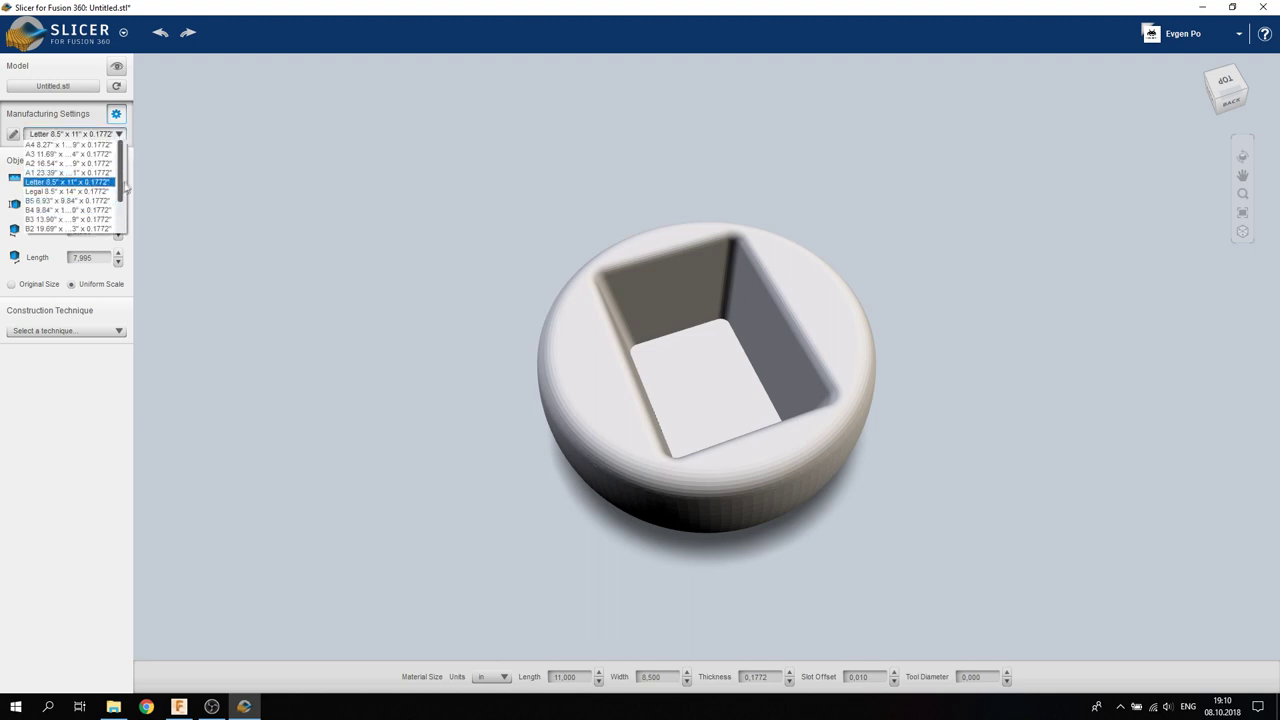
- Apply the plywood_3mm sheet preset and build the bowl as Stacked Slices, giving 28 parts on 28 sheets
{"action": "left_click_drag", "start_coordinate": [121, 166], "coordinate": [121, 205]}
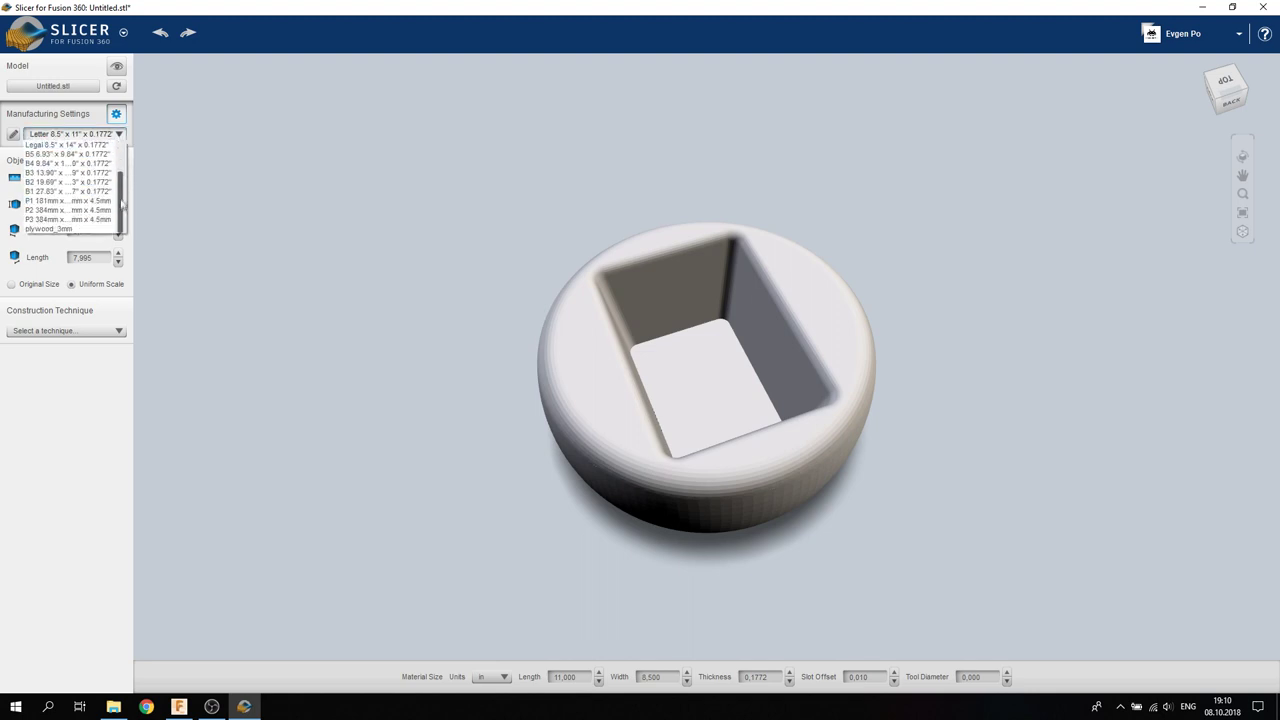
{"action": "left_click", "coordinate": [63, 230]}
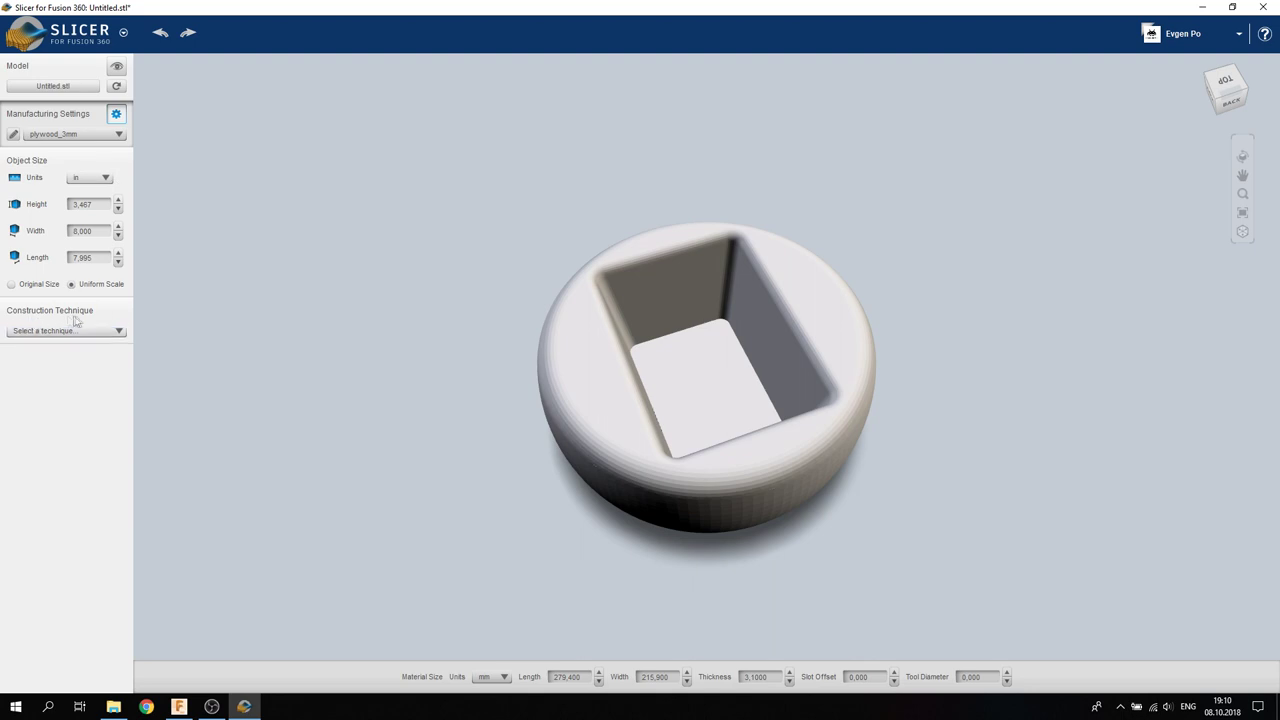
{"action": "left_click", "coordinate": [86, 331]}
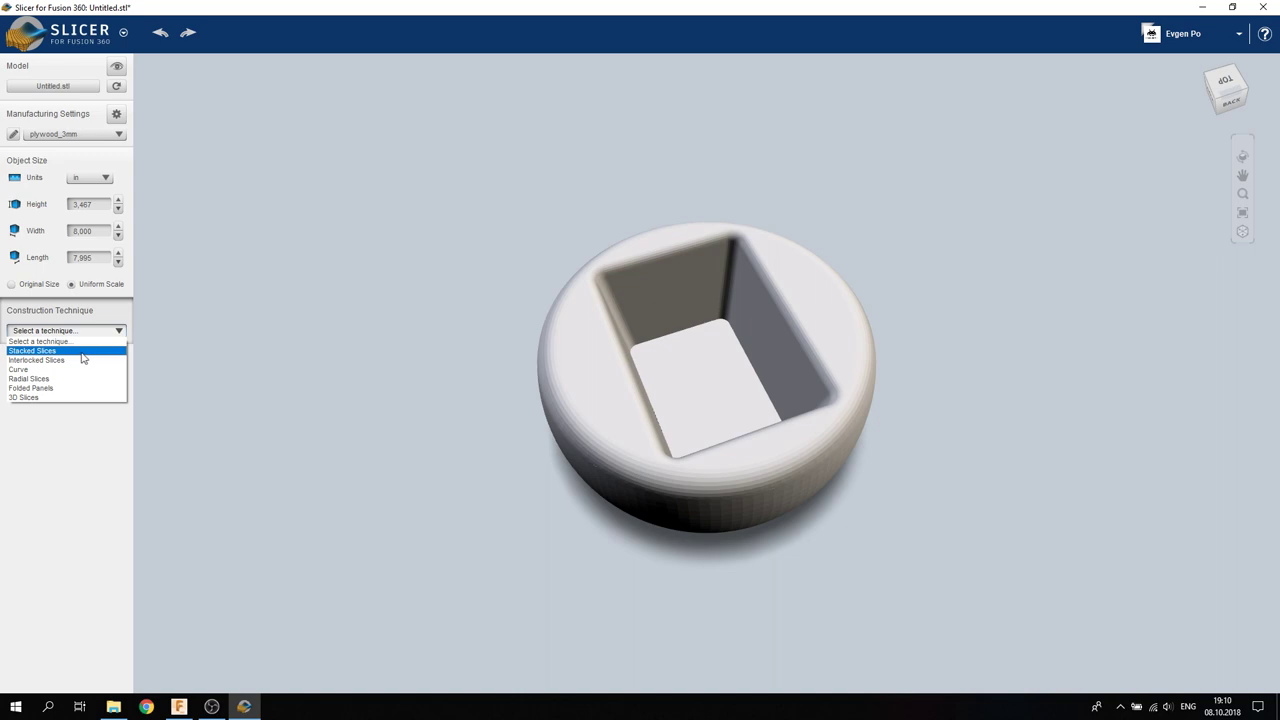
{"action": "left_click", "coordinate": [82, 352]}
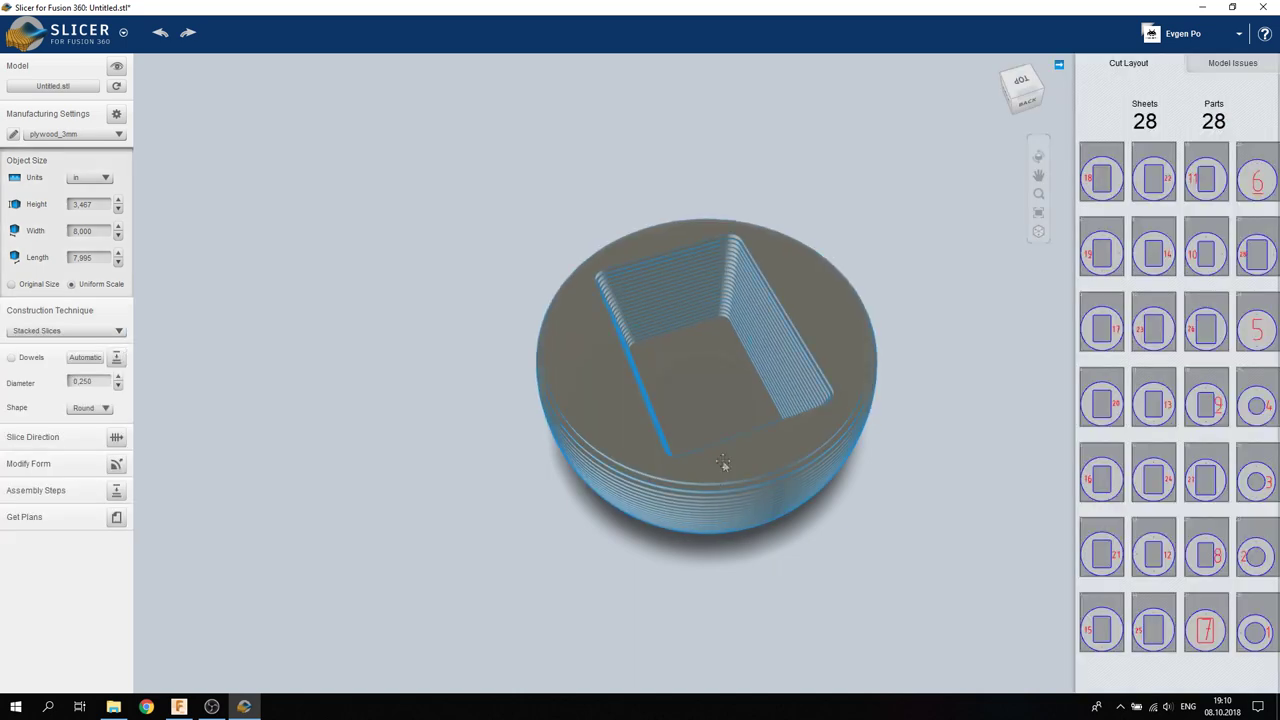
- Compare the Interlocked Slices and Radial Slices techniques on the bowl from several angles
{"action": "mouse_move", "coordinate": [694, 465]}
{"action": "left_mouse_down"}
{"action": "mouse_move", "coordinate": [749, 363]}
{"action": "mouse_move", "coordinate": [722, 418]}
{"action": "left_mouse_up"}
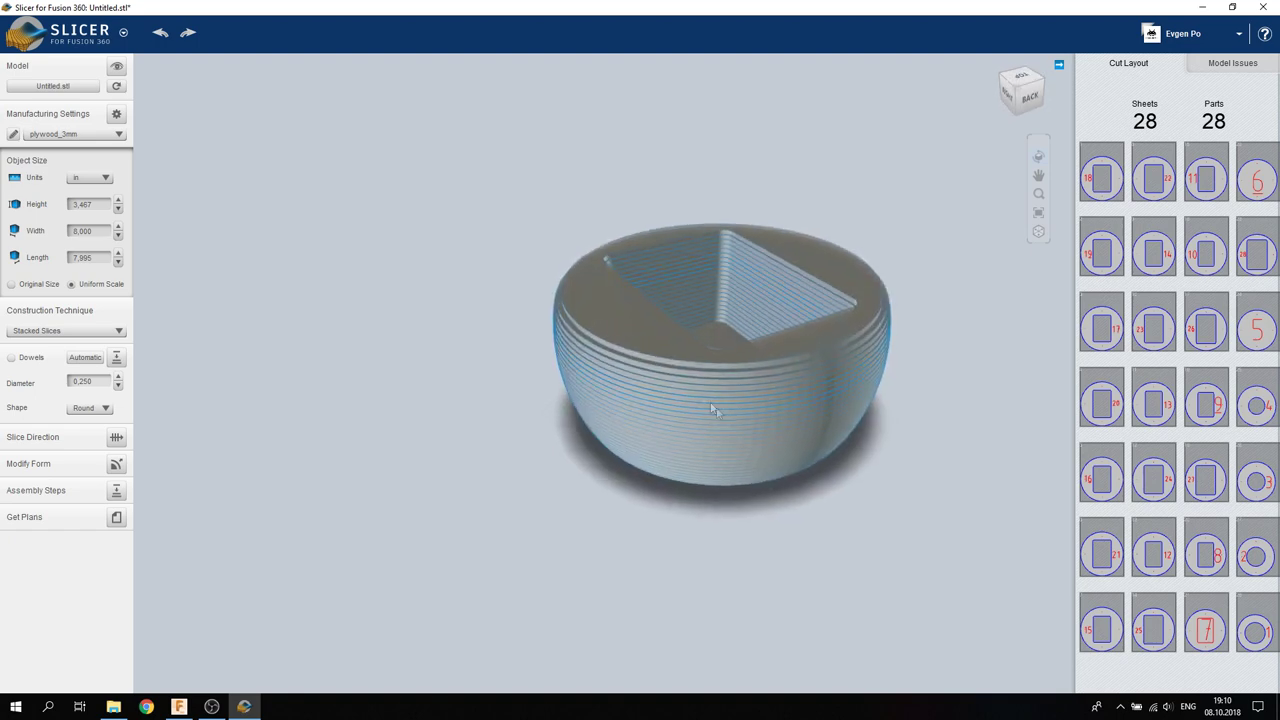
{"action": "left_click", "coordinate": [94, 336]}
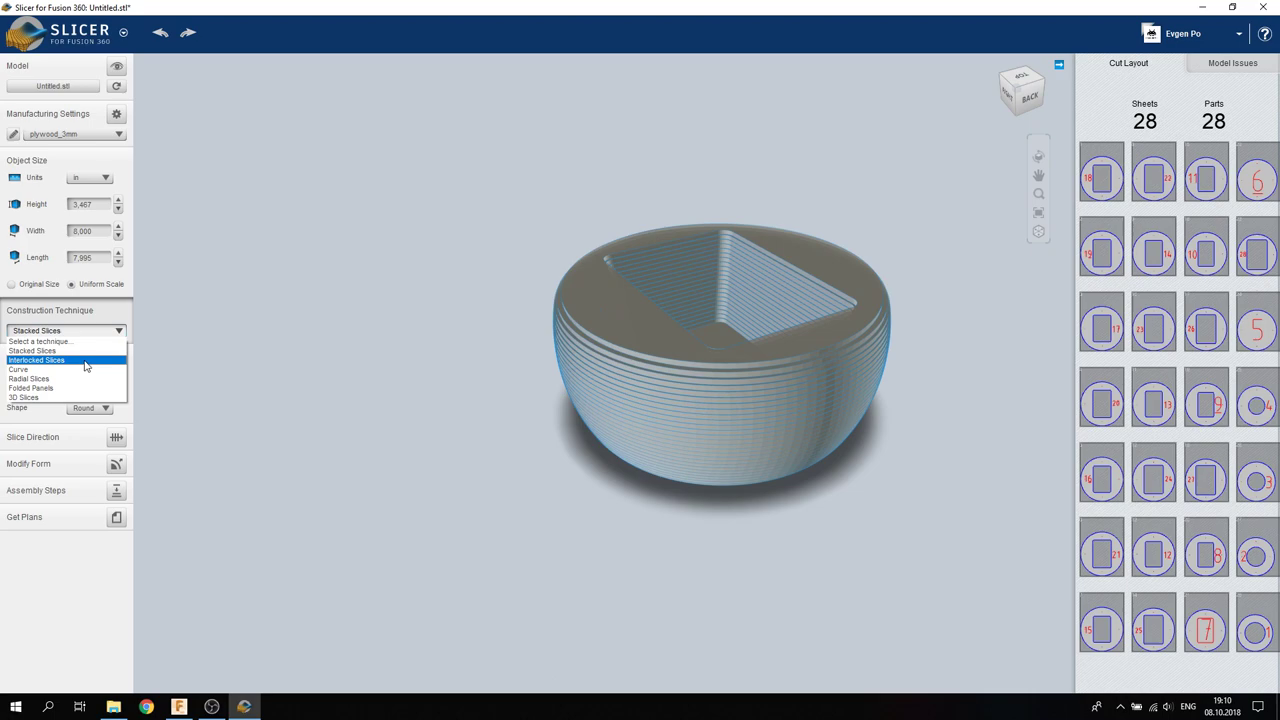
{"action": "left_click", "coordinate": [86, 362]}
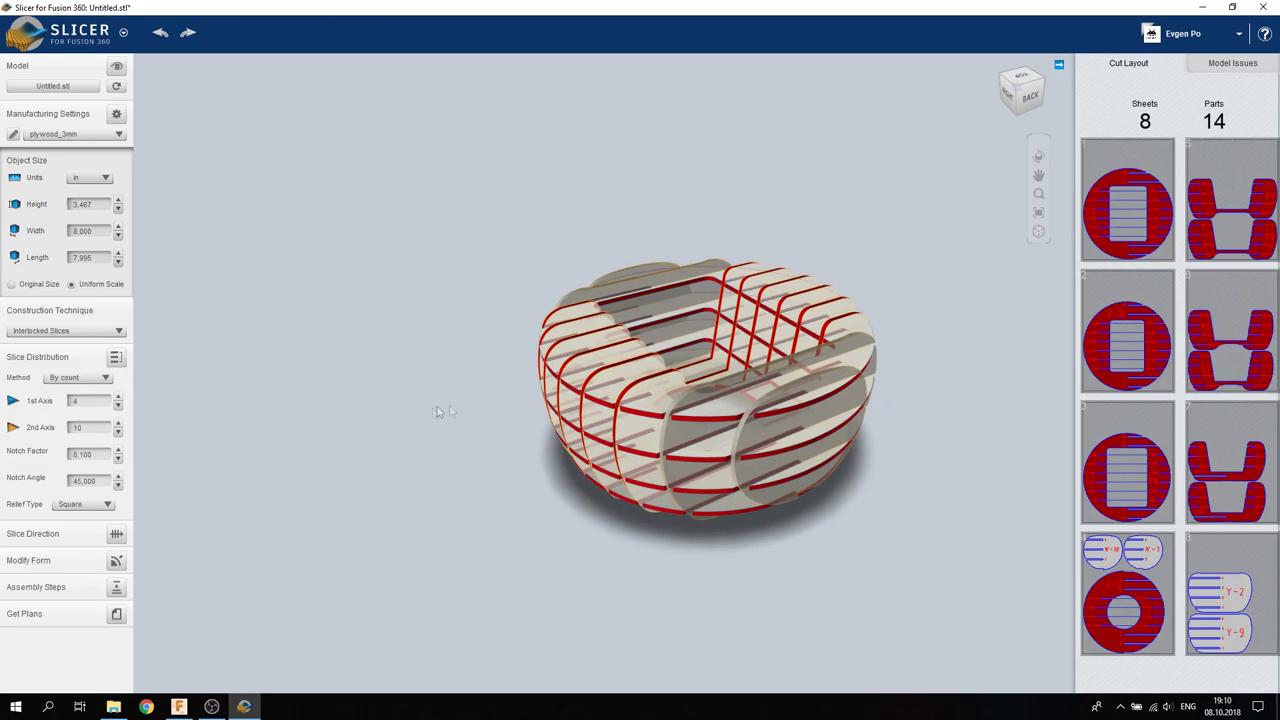
{"action": "left_click_drag", "start_coordinate": [714, 376], "coordinate": [794, 457]}
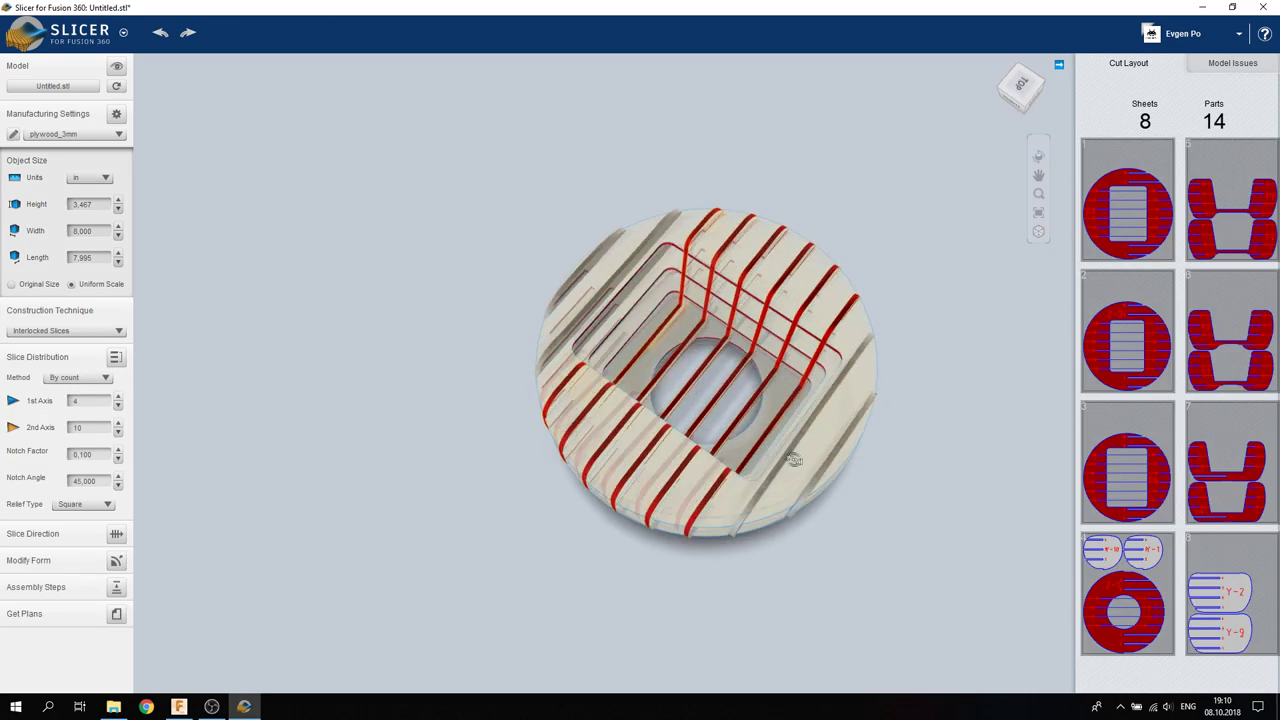
{"action": "scroll", "coordinate": [794, 457], "scroll_direction": "up", "scroll_amount": 5}
{"action": "scroll", "coordinate": [648, 366], "scroll_direction": "down", "scroll_amount": 4}
{"action": "left_click_drag", "start_coordinate": [648, 366], "coordinate": [606, 354]}
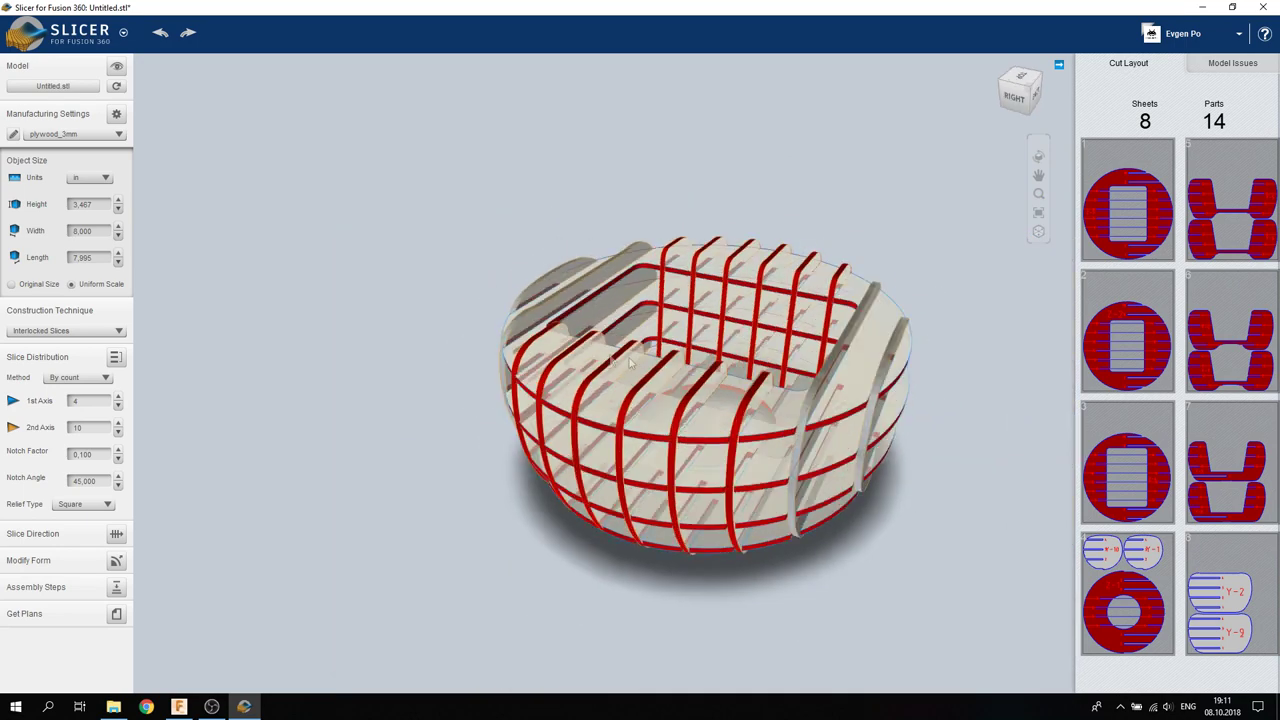
{"action": "left_click", "coordinate": [72, 337]}
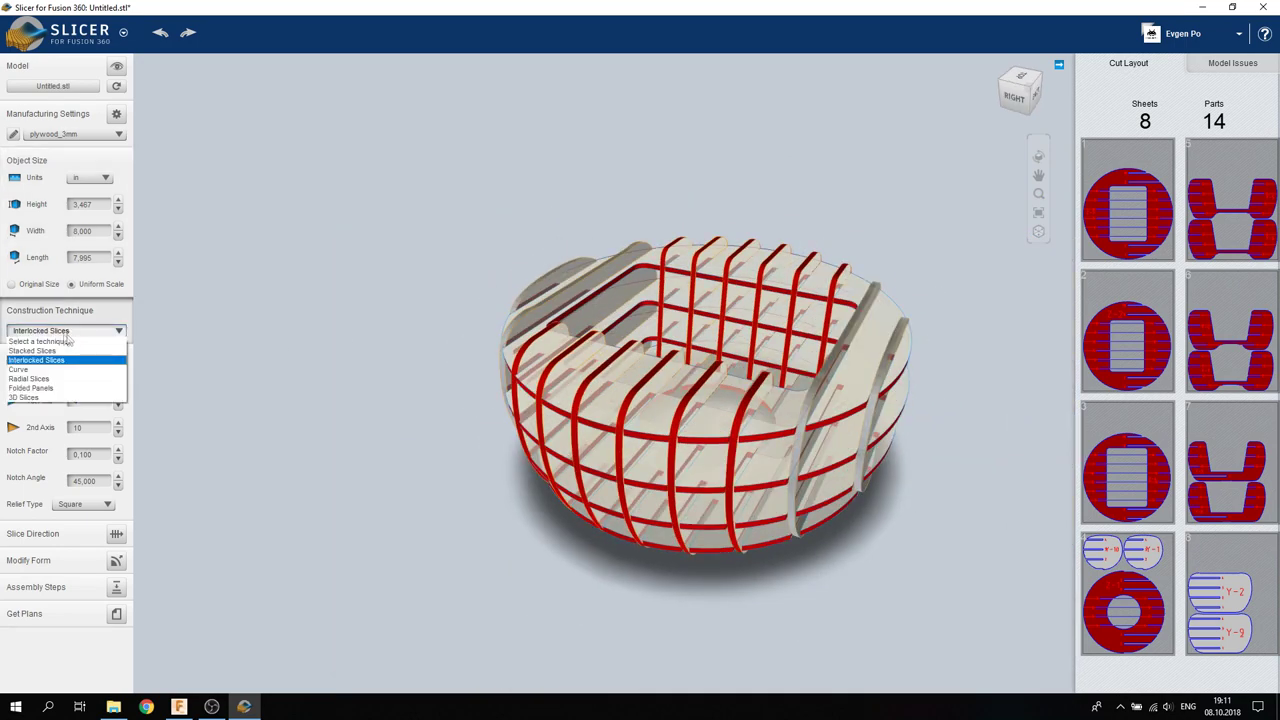
{"action": "left_click", "coordinate": [40, 383]}
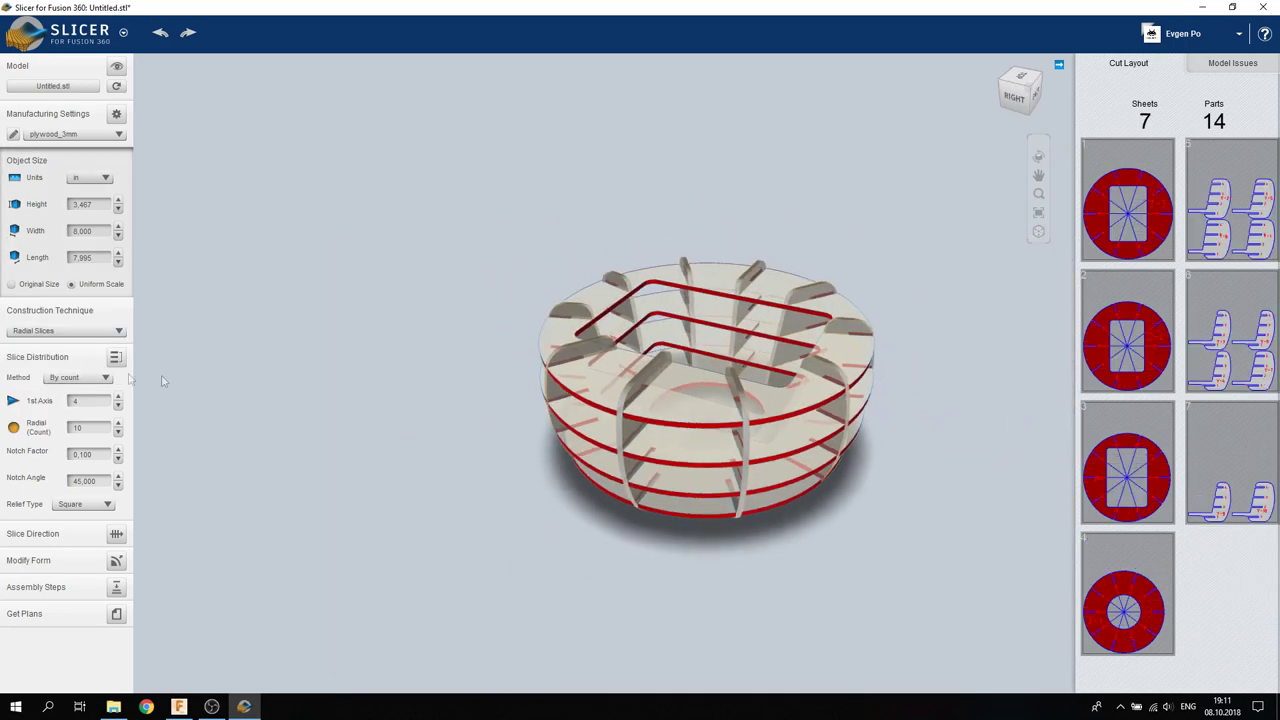
{"action": "mouse_move", "coordinate": [489, 434]}
{"action": "left_mouse_down"}
{"action": "mouse_move", "coordinate": [648, 425]}
{"action": "mouse_move", "coordinate": [508, 314]}
{"action": "mouse_move", "coordinate": [529, 229]}
{"action": "mouse_move", "coordinate": [649, 543]}
{"action": "mouse_move", "coordinate": [763, 583]}
{"action": "mouse_move", "coordinate": [798, 546]}
{"action": "mouse_move", "coordinate": [757, 520]}
{"action": "mouse_move", "coordinate": [806, 386]}
{"action": "mouse_move", "coordinate": [770, 399]}
{"action": "left_mouse_up"}
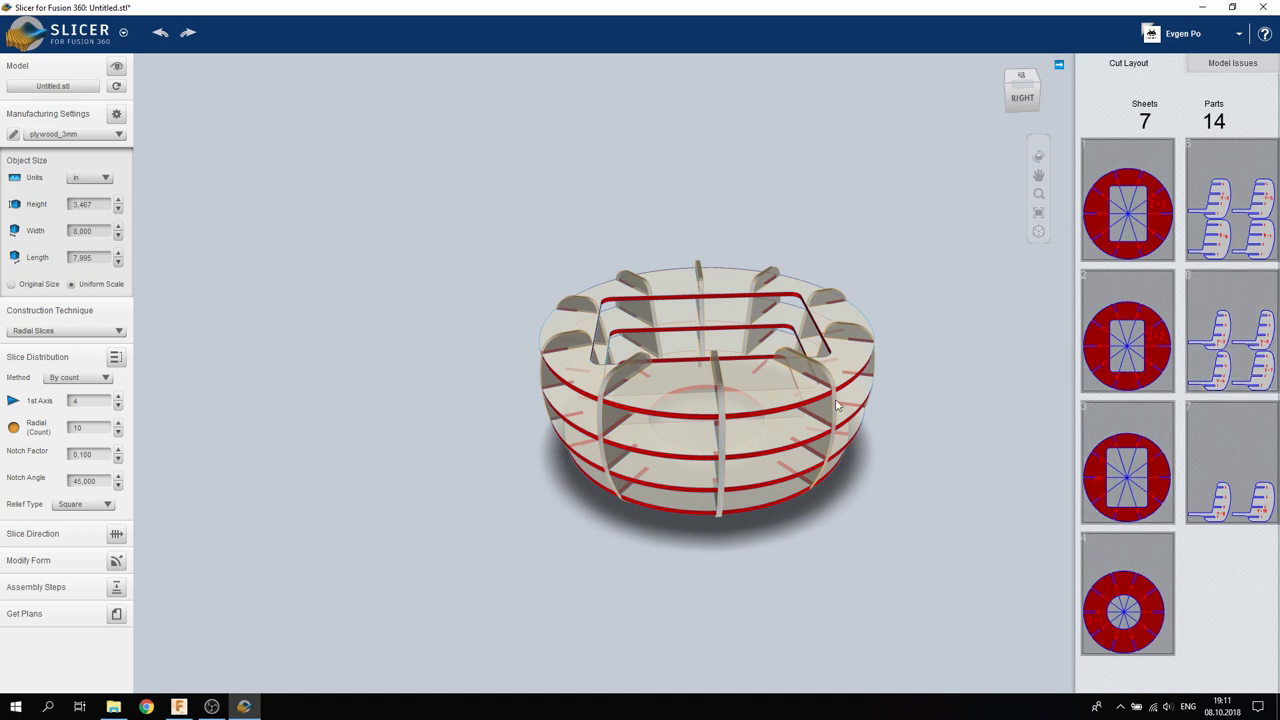
- Settle on Interlocked Slices and lower the 2nd Axis count from 10 to 8
{"action": "left_click", "coordinate": [105, 332]}
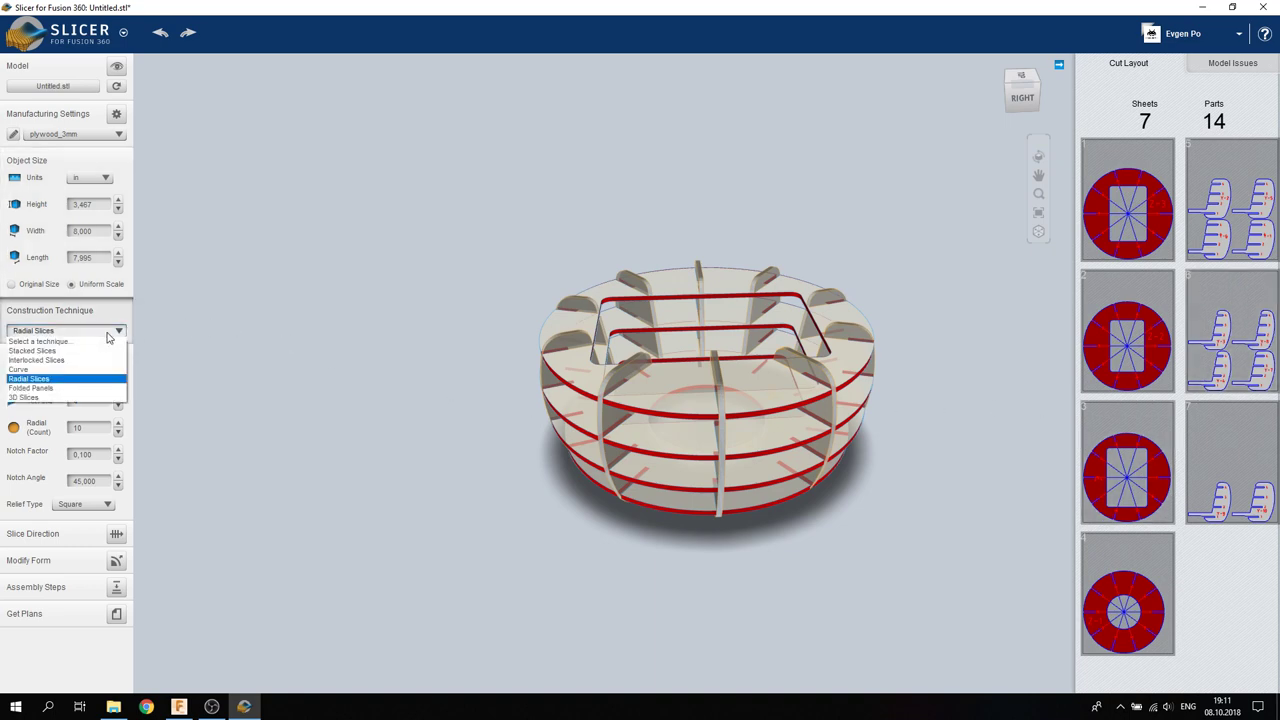
{"action": "left_click", "coordinate": [85, 357]}
{"action": "left_click", "coordinate": [100, 331]}
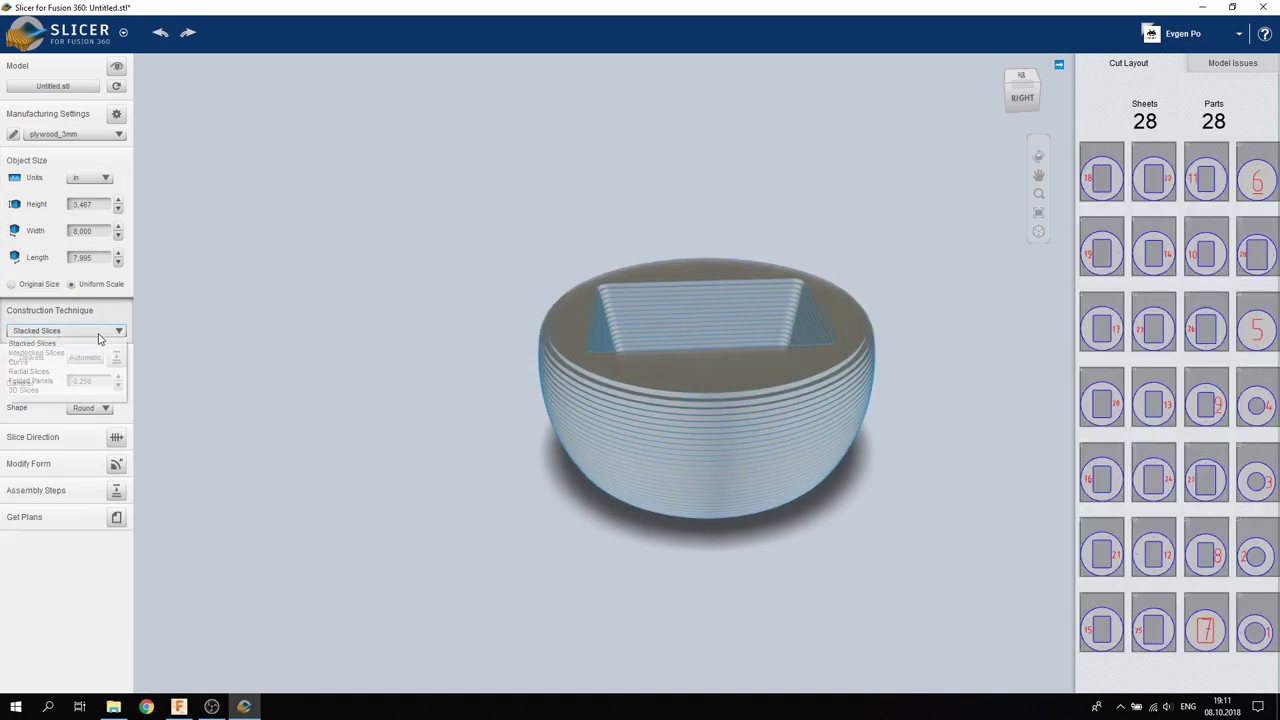
{"action": "left_click", "coordinate": [60, 361]}
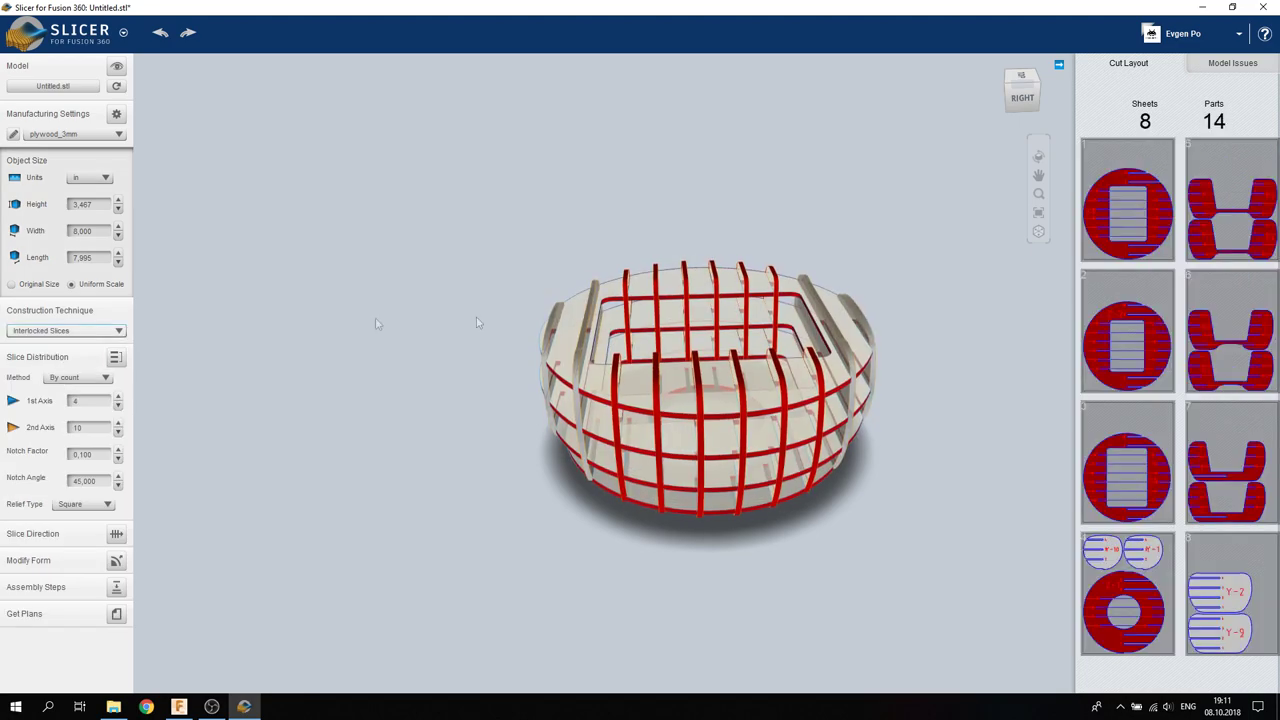
{"action": "left_click_drag", "start_coordinate": [715, 310], "coordinate": [602, 291]}
{"action": "left_click", "coordinate": [118, 432]}
{"action": "left_click", "coordinate": [118, 432]}
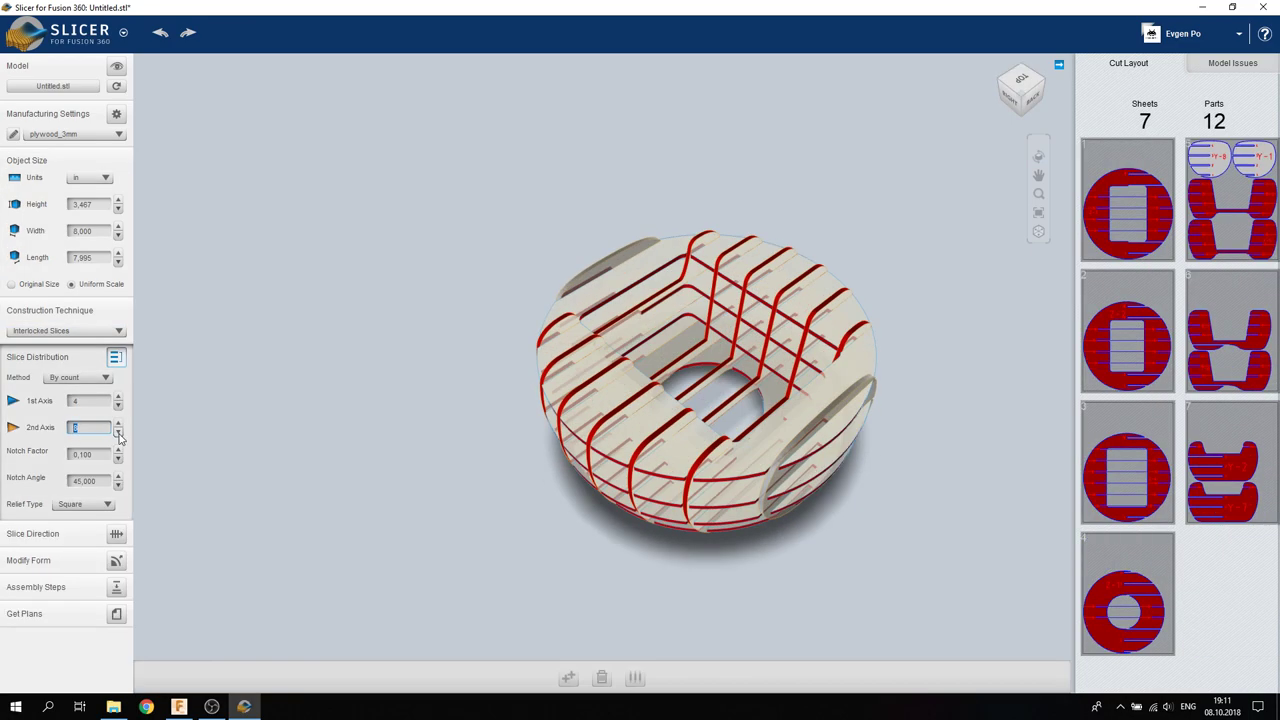
- Set the 2nd Axis count to 7 with 1st Axis kept at 4, giving 11 parts on 7 sheets
{"action": "left_click", "coordinate": [118, 432]}
{"action": "left_click", "coordinate": [118, 432]}
{"action": "left_click_drag", "start_coordinate": [514, 443], "coordinate": [480, 423]}
{"action": "left_click", "coordinate": [119, 402]}
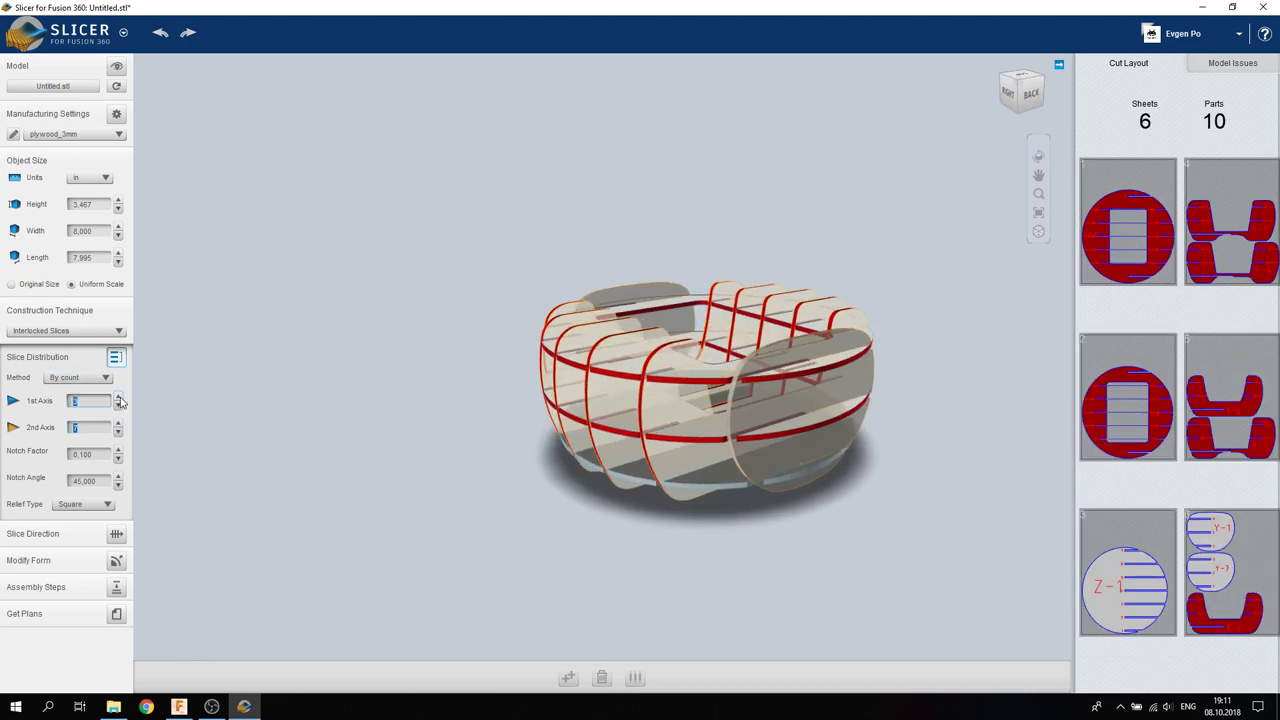
{"action": "left_click", "coordinate": [119, 399]}
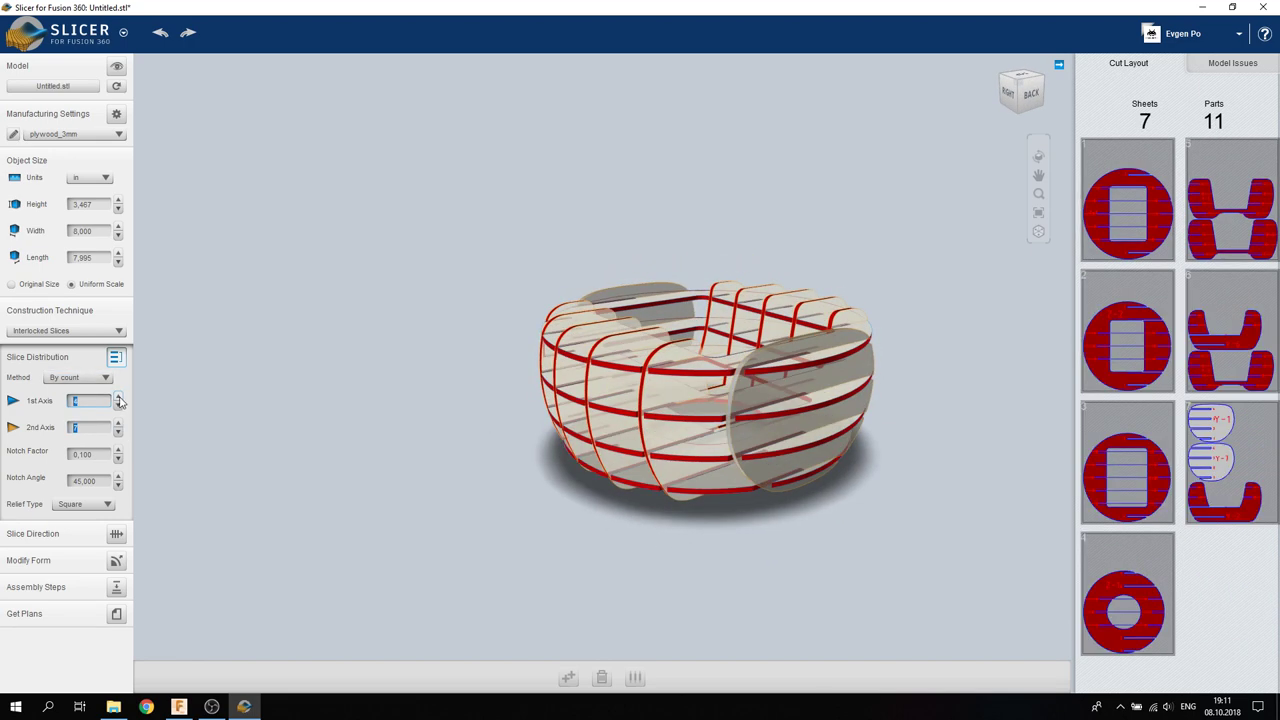
{"action": "left_click", "coordinate": [118, 432]}
{"action": "left_click_drag", "start_coordinate": [514, 279], "coordinate": [551, 291]}
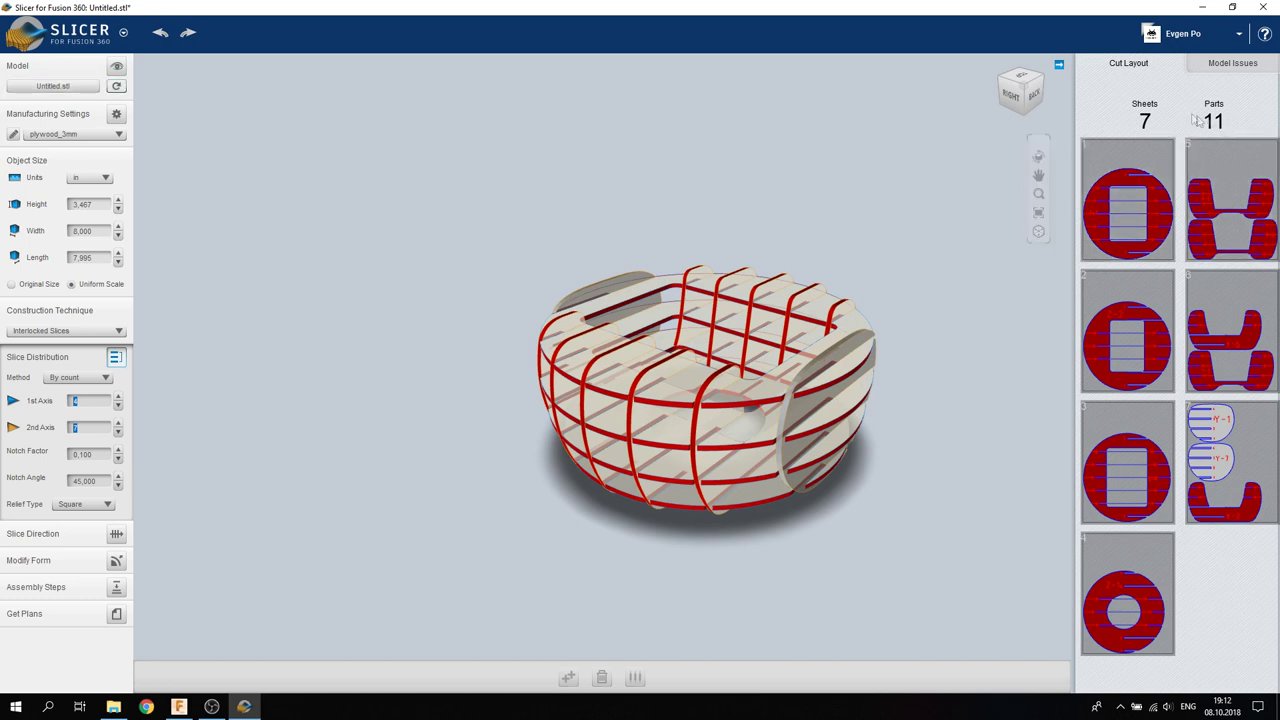
{"action": "mouse_move", "coordinate": [760, 294]}
{"action": "left_mouse_down"}
{"action": "mouse_move", "coordinate": [870, 287]}
{"action": "mouse_move", "coordinate": [926, 211]}
{"action": "left_mouse_up"}
{"action": "mouse_move", "coordinate": [936, 203]}
{"action": "left_mouse_down"}
{"action": "mouse_move", "coordinate": [717, 211]}
{"action": "mouse_move", "coordinate": [664, 380]}
{"action": "mouse_move", "coordinate": [600, 186]}
{"action": "mouse_move", "coordinate": [527, 165]}
{"action": "mouse_move", "coordinate": [552, 94]}
{"action": "mouse_move", "coordinate": [545, 158]}
{"action": "left_mouse_up"}
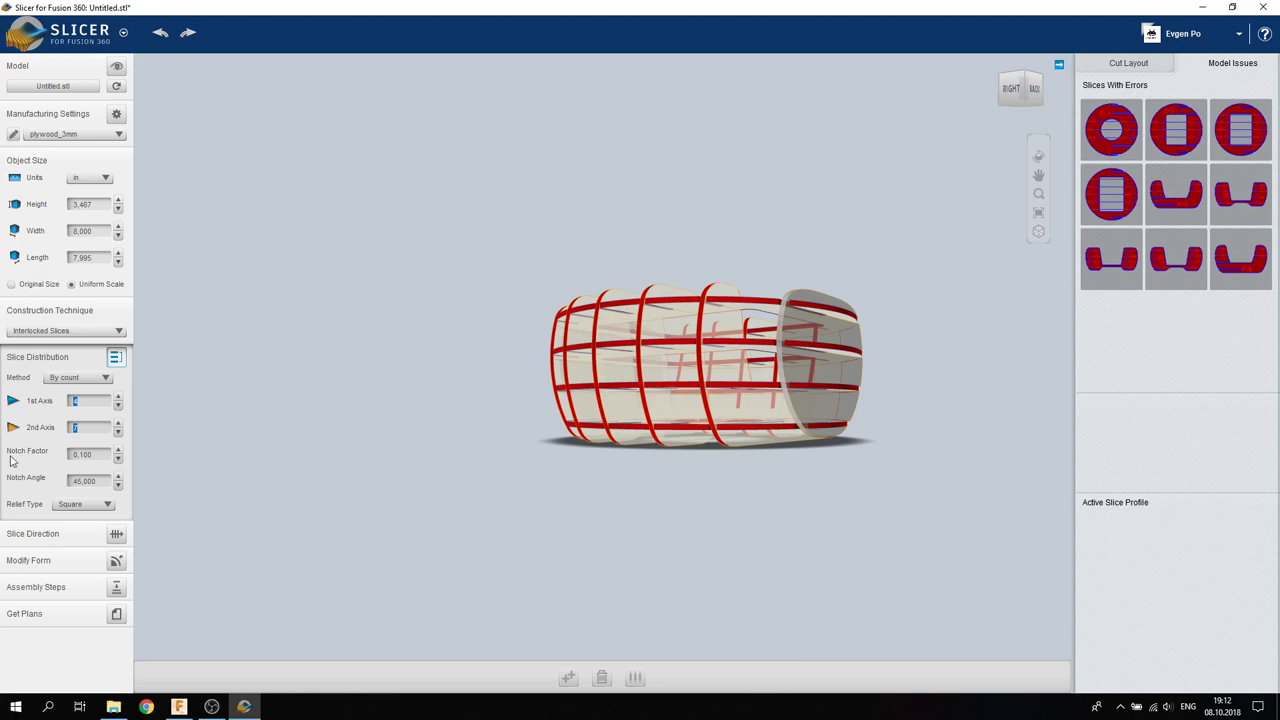
- Zoom in and orbit to inspect the interlocked slices close up
{"action": "left_click_drag", "start_coordinate": [536, 347], "coordinate": [543, 343]}
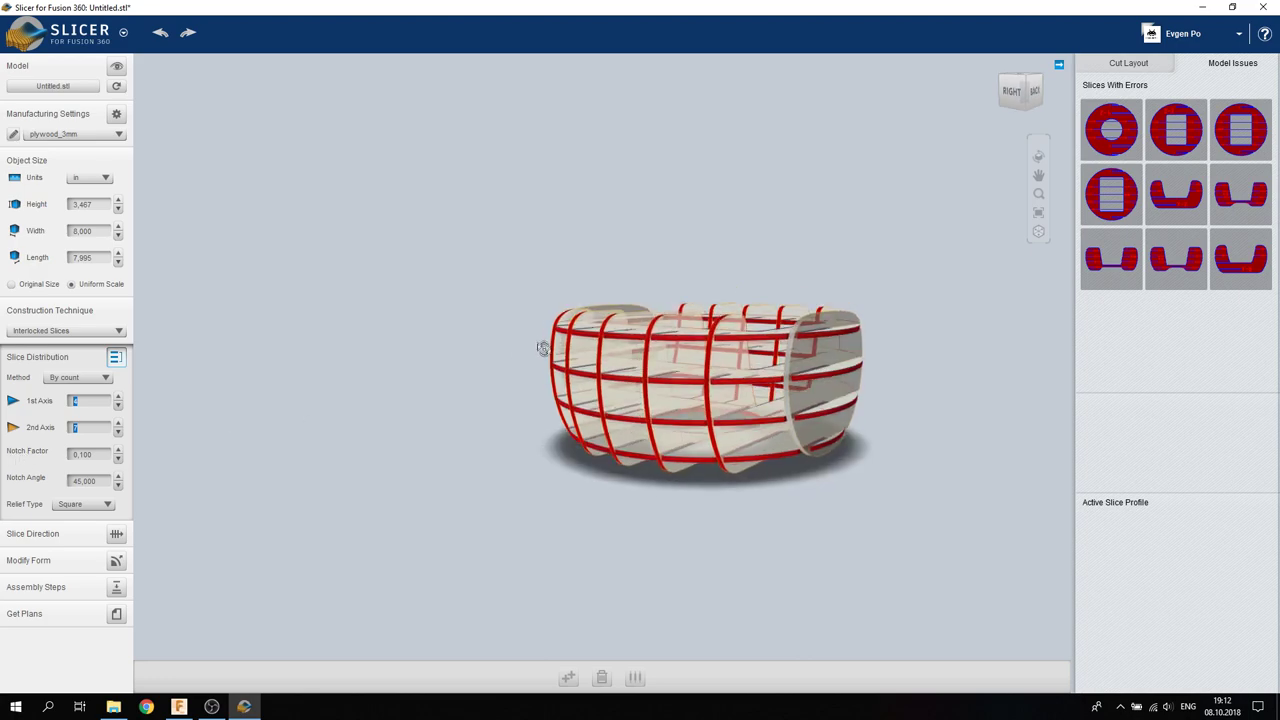
{"action": "scroll", "coordinate": [725, 314], "scroll_direction": "up", "scroll_amount": 5}
{"action": "scroll", "coordinate": [725, 314], "scroll_direction": "up", "scroll_amount": 3}
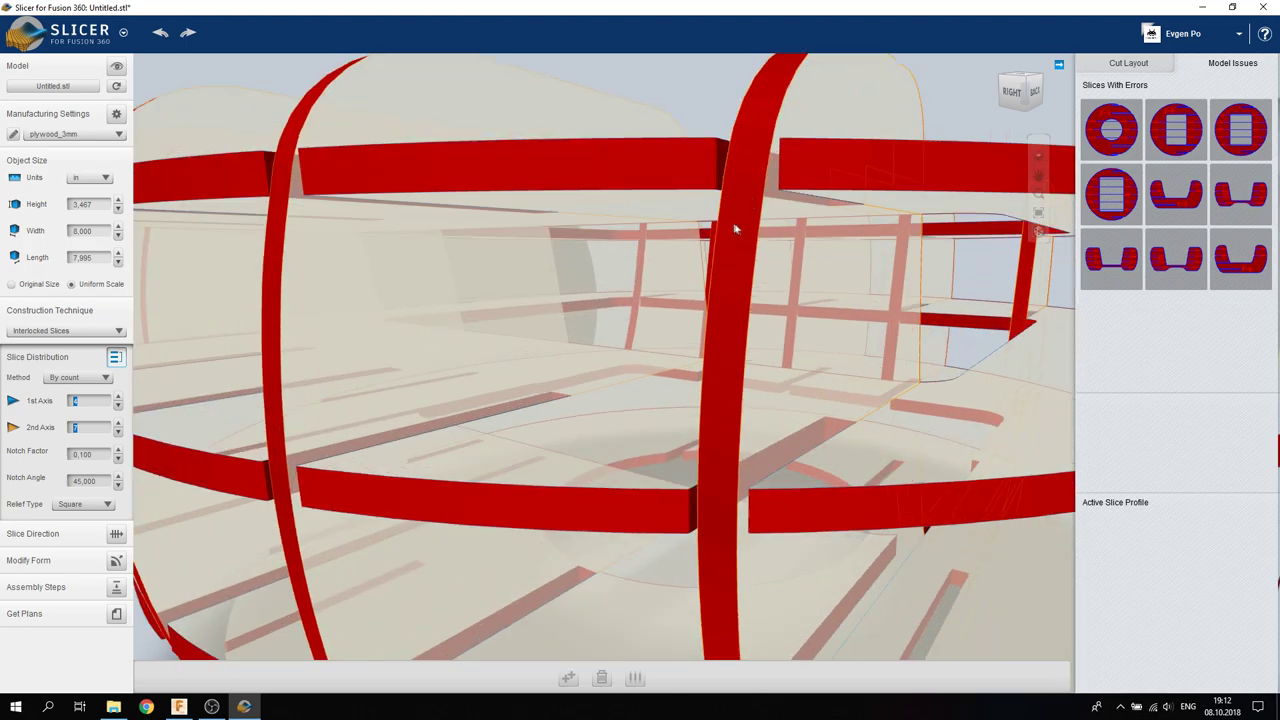
{"action": "left_click_drag", "start_coordinate": [725, 314], "coordinate": [614, 325]}
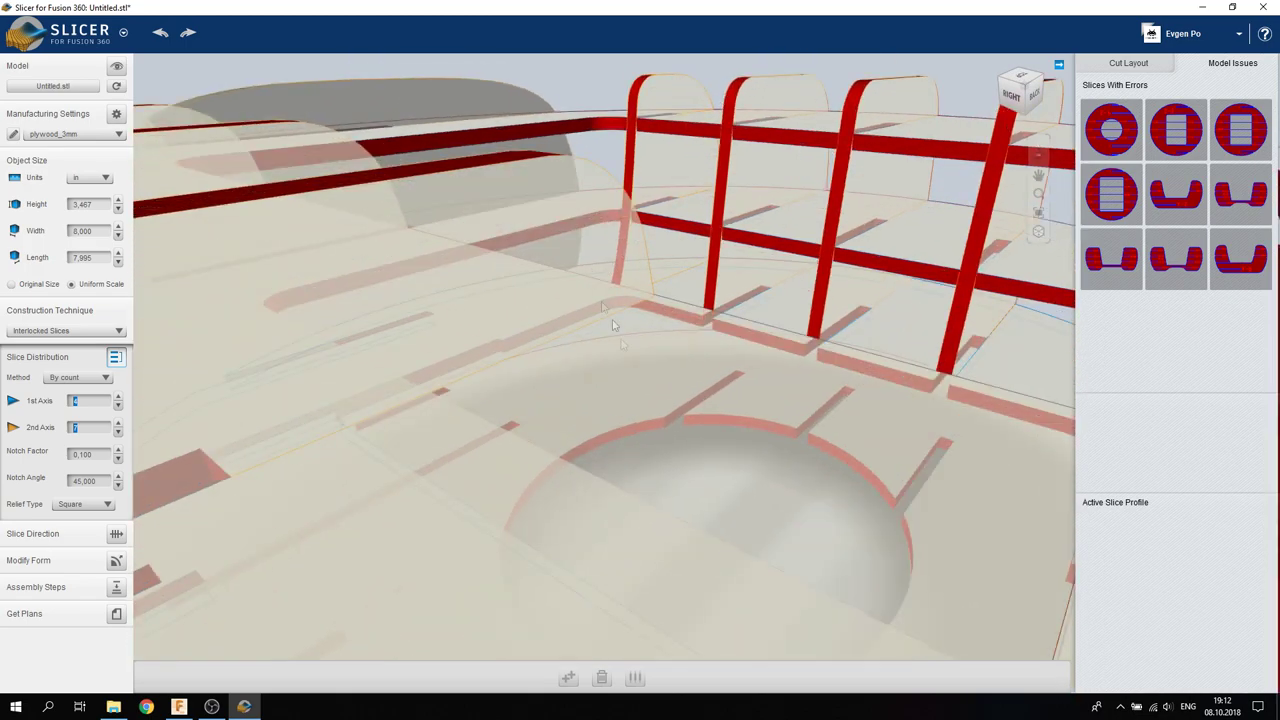
{"action": "scroll", "coordinate": [563, 329], "scroll_direction": "down", "scroll_amount": 3}
{"action": "scroll", "coordinate": [566, 329], "scroll_direction": "down", "scroll_amount": 3}
{"action": "scroll", "coordinate": [600, 380], "scroll_direction": "down", "scroll_amount": 2}
{"action": "left_click_drag", "start_coordinate": [626, 418], "coordinate": [648, 424]}
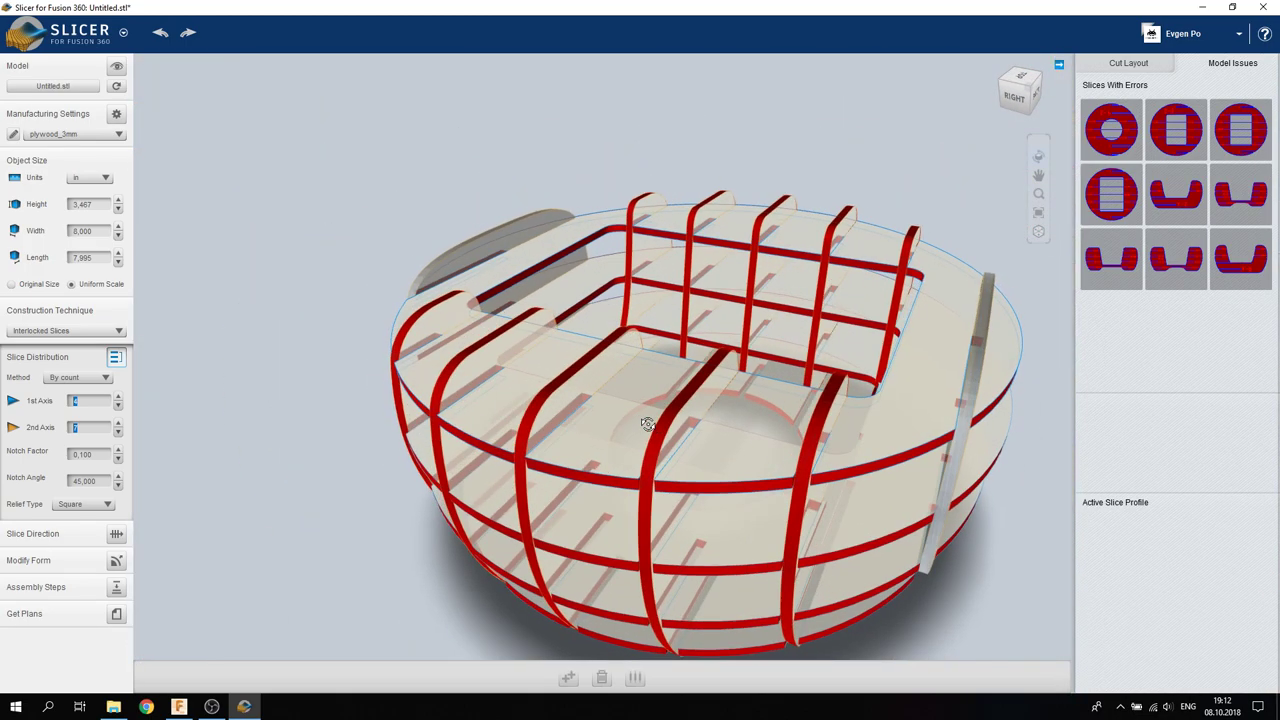
{"action": "mouse_move", "coordinate": [838, 487]}
{"action": "left_mouse_down"}
{"action": "mouse_move", "coordinate": [821, 497]}
{"action": "mouse_move", "coordinate": [700, 480]}
{"action": "mouse_move", "coordinate": [600, 450]}
{"action": "left_mouse_up"}
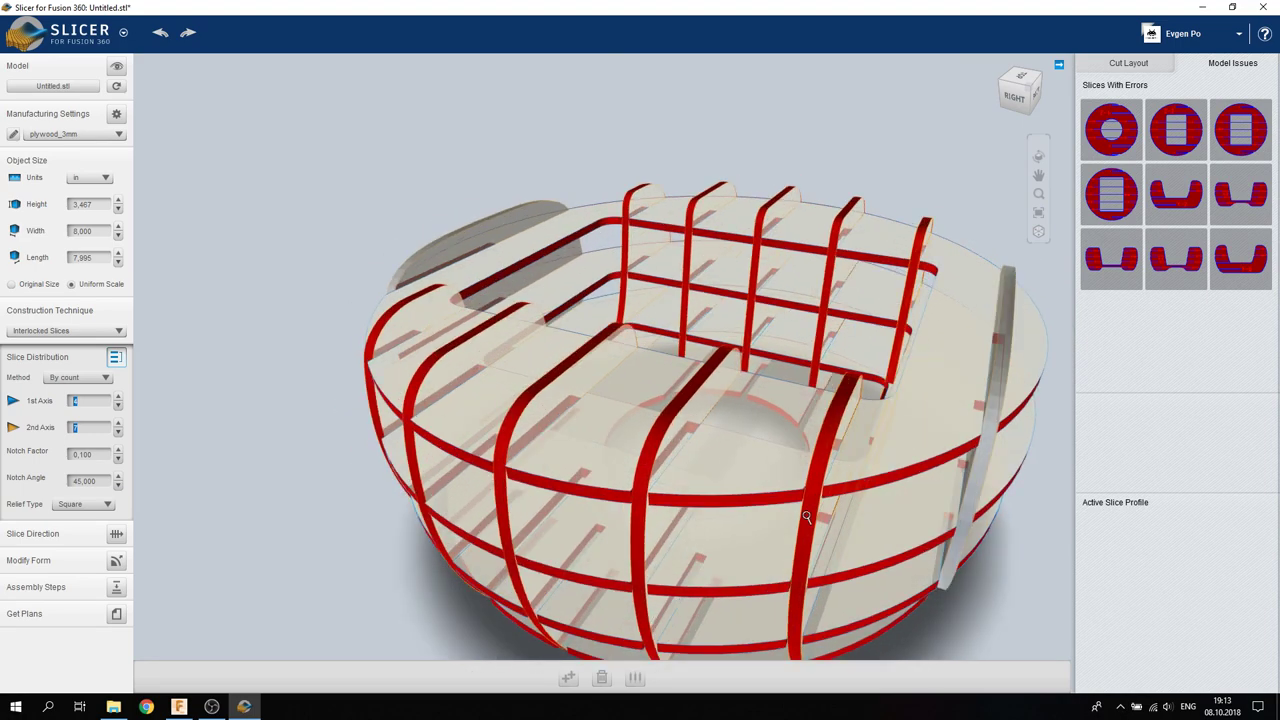
{"action": "scroll", "coordinate": [180, 422], "scroll_direction": "up", "scroll_amount": 3}
- Enter 7 for 2nd Axis, set Notch Factor to 0.900, and open the Modify Form options
{"action": "type", "text": "7"}
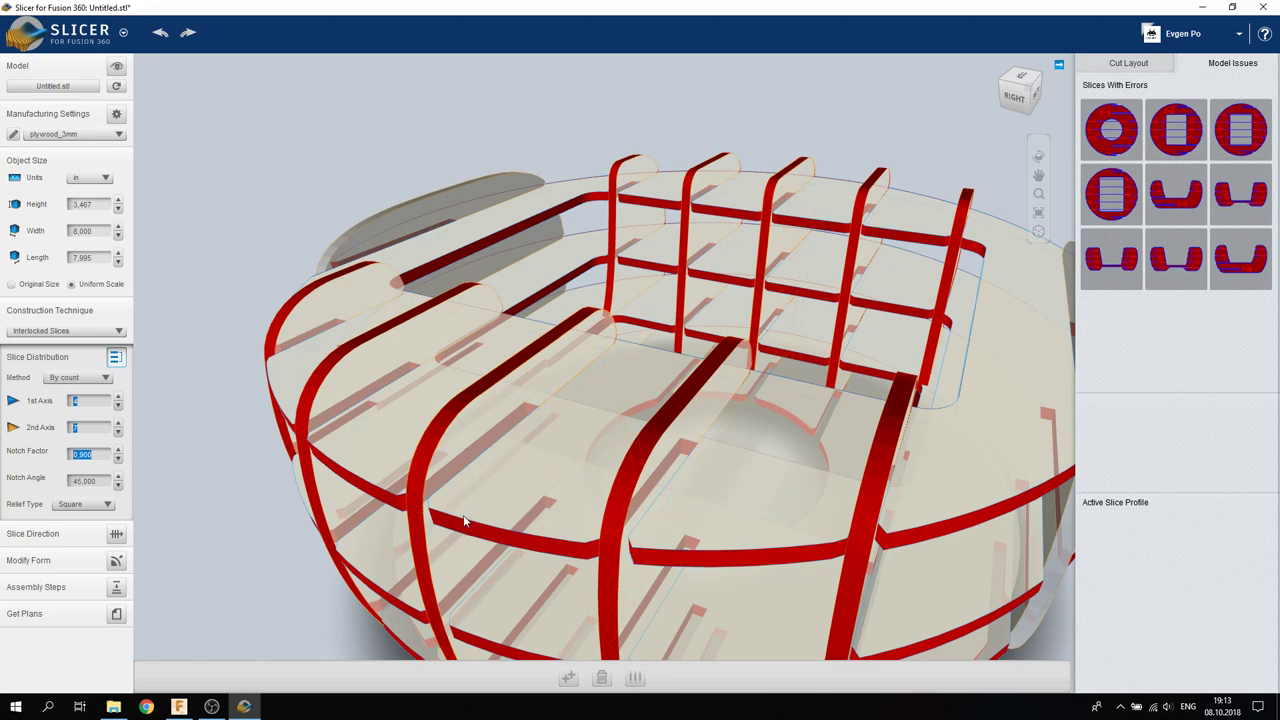
{"action": "left_click", "coordinate": [125, 587]}
{"action": "left_click", "coordinate": [119, 565]}
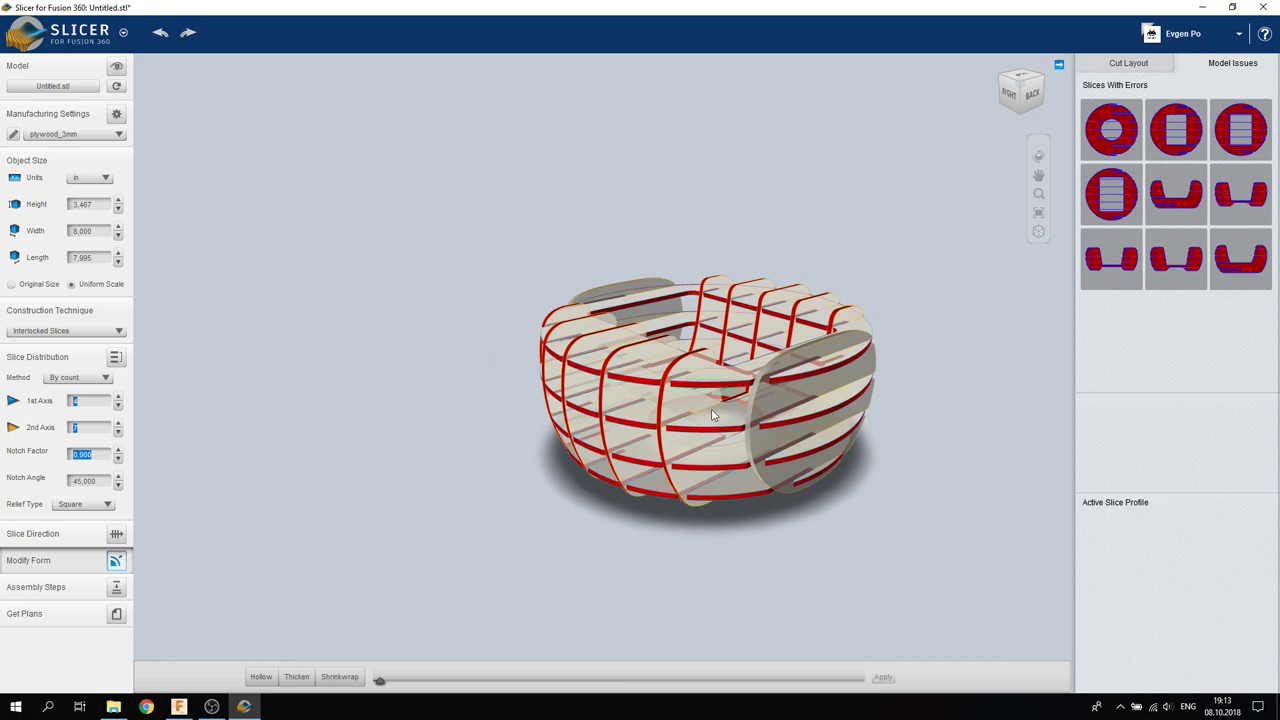
- Check a flagged slice's errors, trial-move it, then undo so the layout stays unchanged
{"action": "left_click", "coordinate": [713, 415]}
{"action": "left_click_drag", "start_coordinate": [729, 425], "coordinate": [694, 415]}
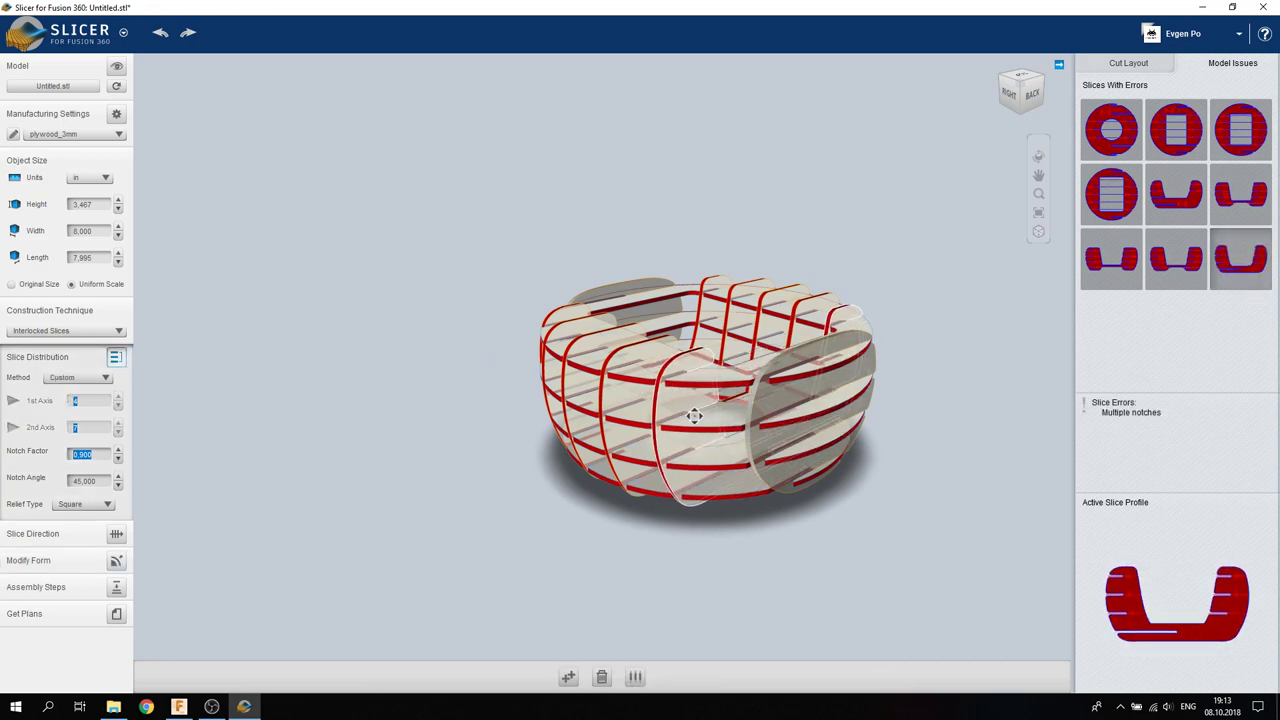
{"action": "left_click", "coordinate": [160, 32]}
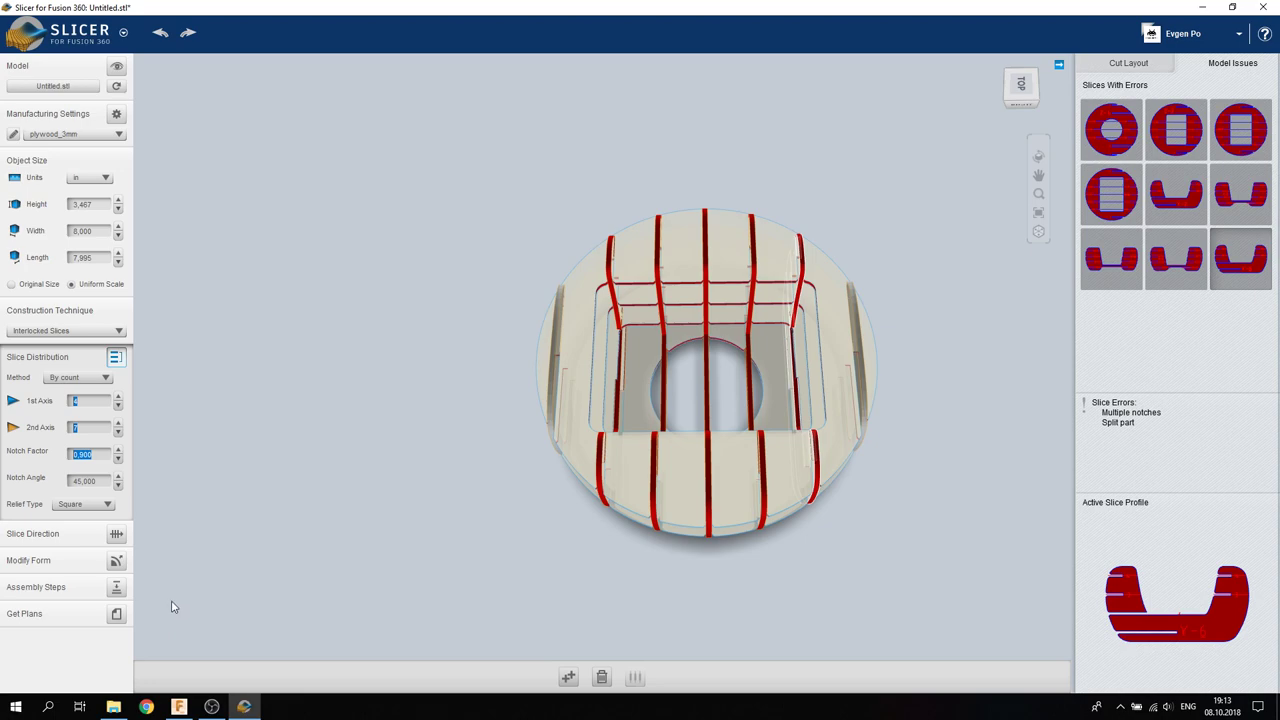
{"action": "mouse_move", "coordinate": [511, 450]}
{"action": "left_mouse_down"}
{"action": "mouse_move", "coordinate": [548, 296]}
{"action": "mouse_move", "coordinate": [414, 320]}
{"action": "mouse_move", "coordinate": [374, 503]}
{"action": "mouse_move", "coordinate": [294, 469]}
{"action": "mouse_move", "coordinate": [413, 341]}
{"action": "left_mouse_up"}
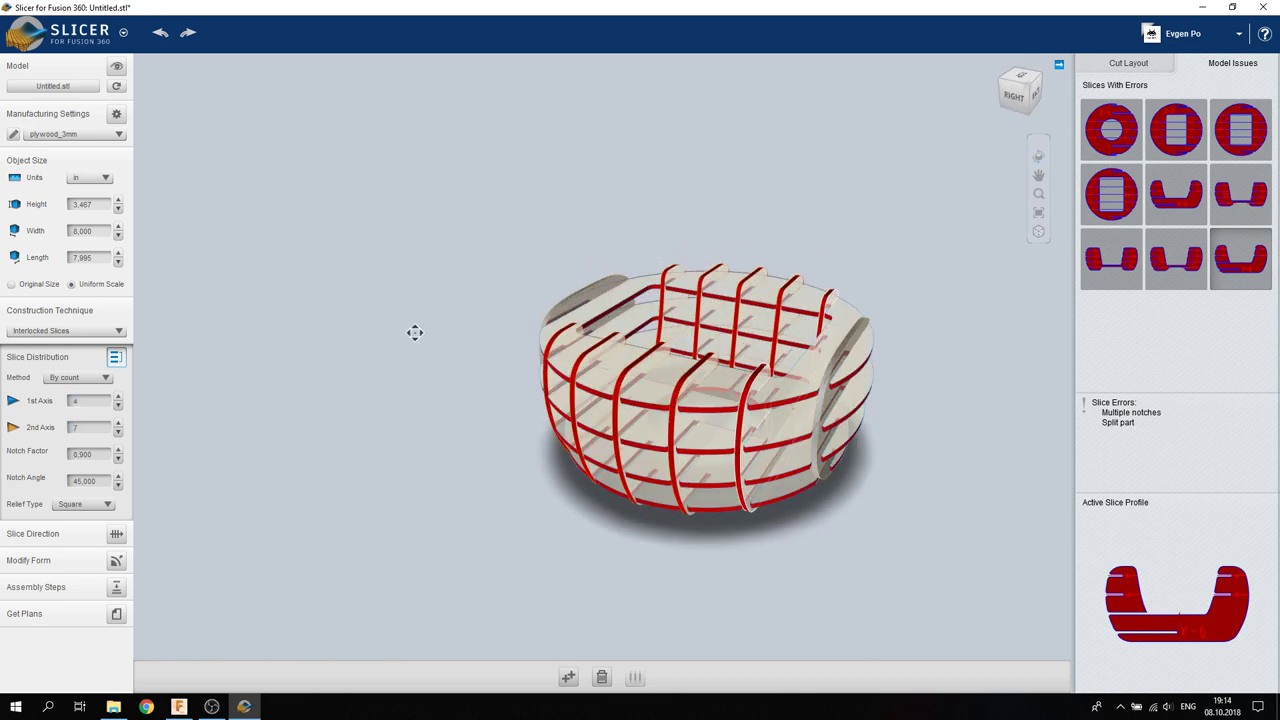
{"action": "mouse_move", "coordinate": [590, 308]}
{"action": "left_mouse_down"}
{"action": "mouse_move", "coordinate": [612, 399]}
{"action": "mouse_move", "coordinate": [236, 537]}
{"action": "left_mouse_up"}
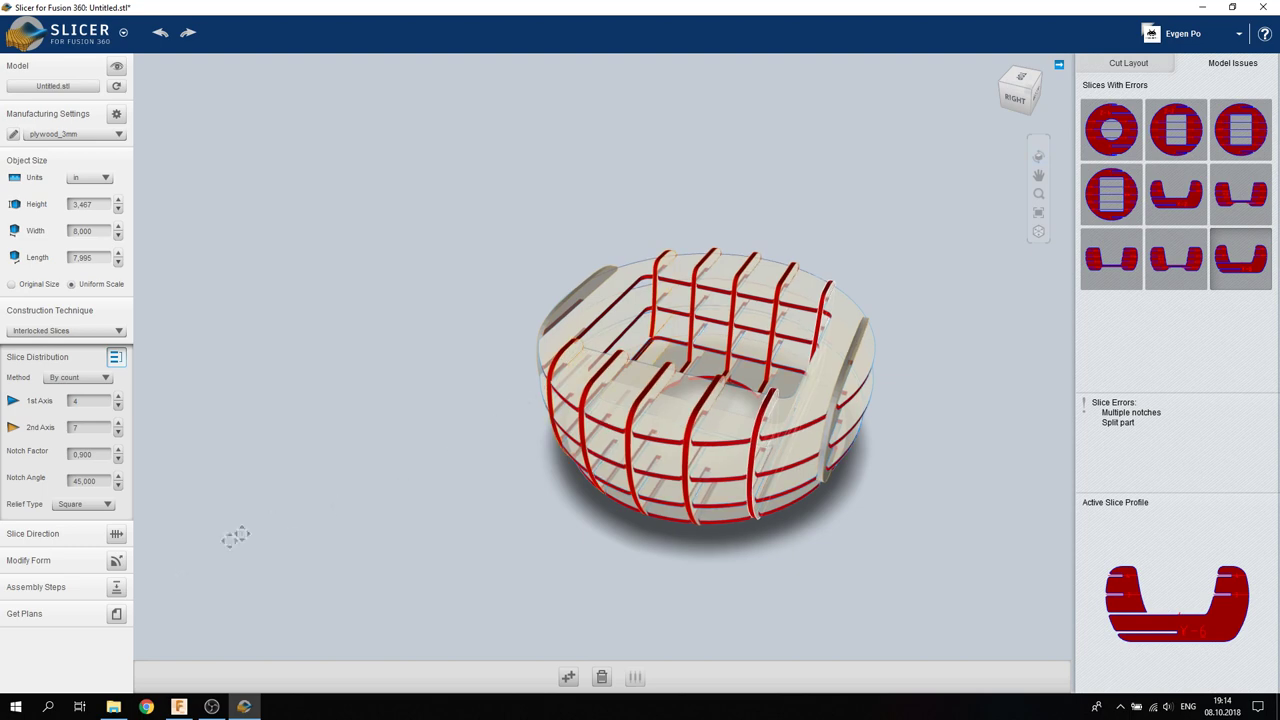
{"action": "left_click", "coordinate": [116, 615]}
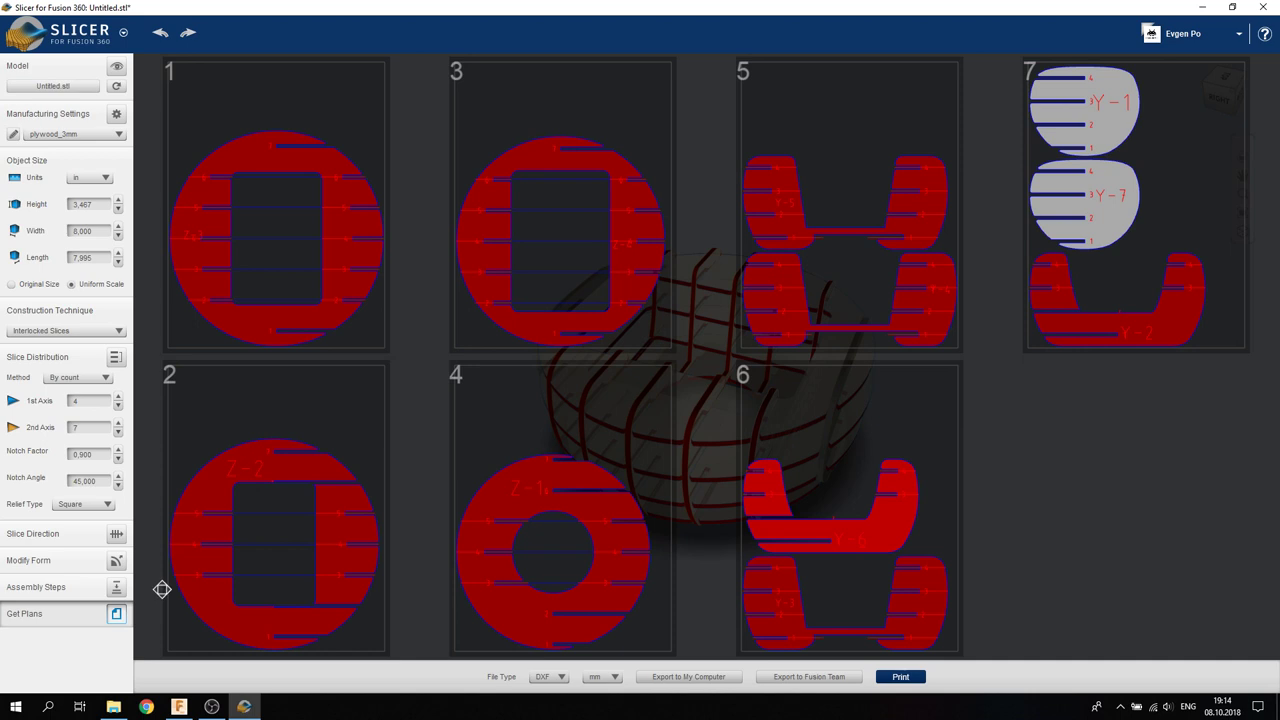
- Export the 7 sheet plans to the computer as DXF in millimetres, then return to the model
{"action": "left_click", "coordinate": [561, 679]}
{"action": "left_click", "coordinate": [551, 708]}
{"action": "left_click", "coordinate": [614, 678]}
{"action": "left_click", "coordinate": [610, 667]}
{"action": "left_click", "coordinate": [710, 679]}
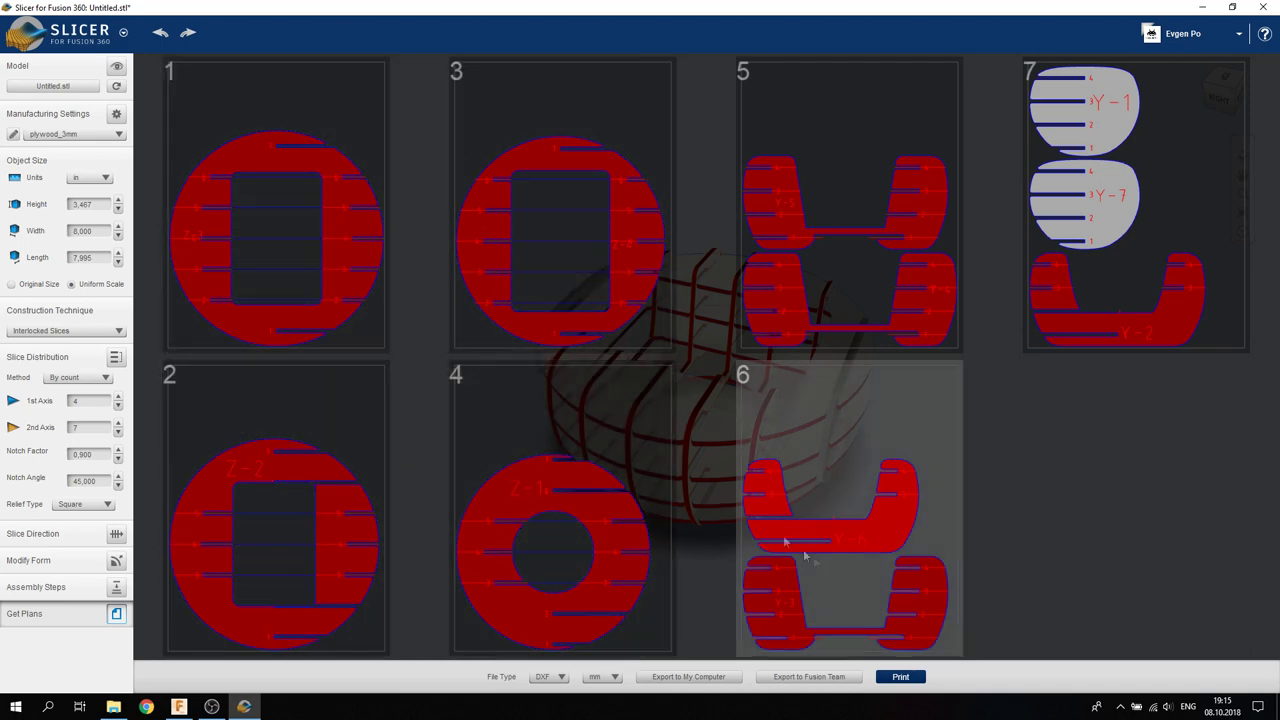
{"action": "key", "text": "Escape"}
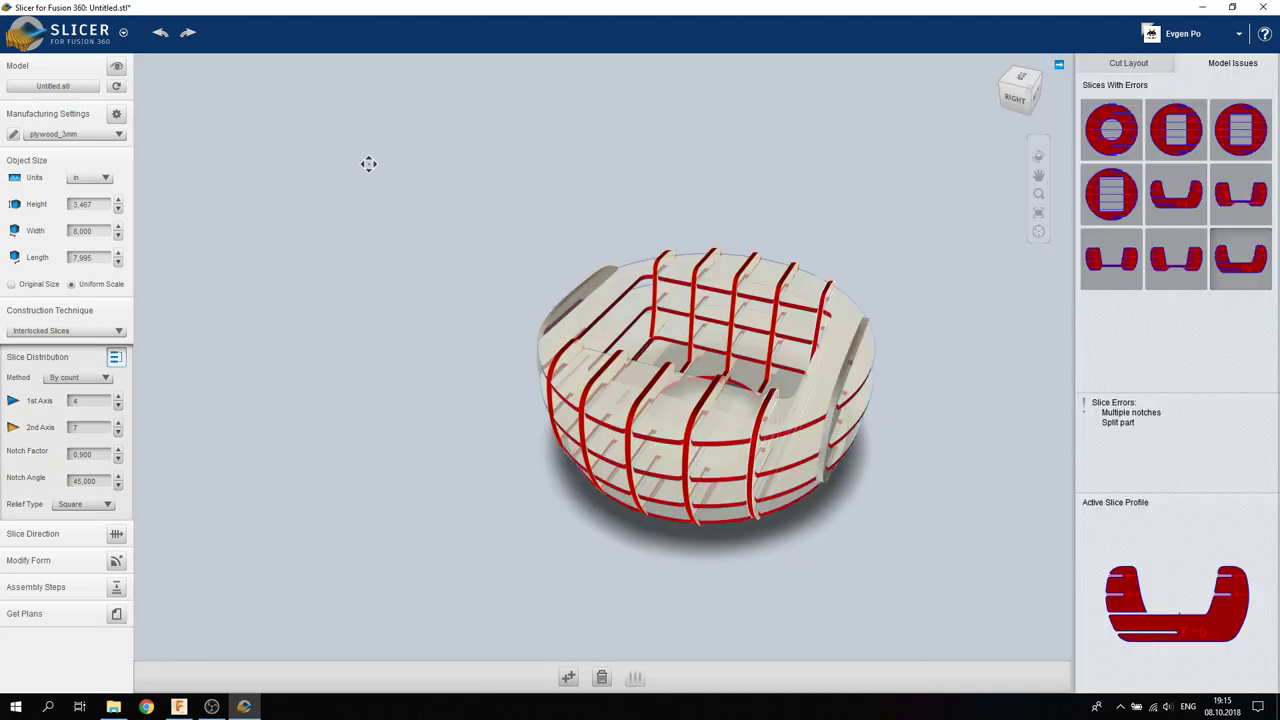
- Orbit and zoom to inspect the sliced bowl from below and from straight above
{"action": "left_click_drag", "start_coordinate": [368, 163], "coordinate": [611, 294]}
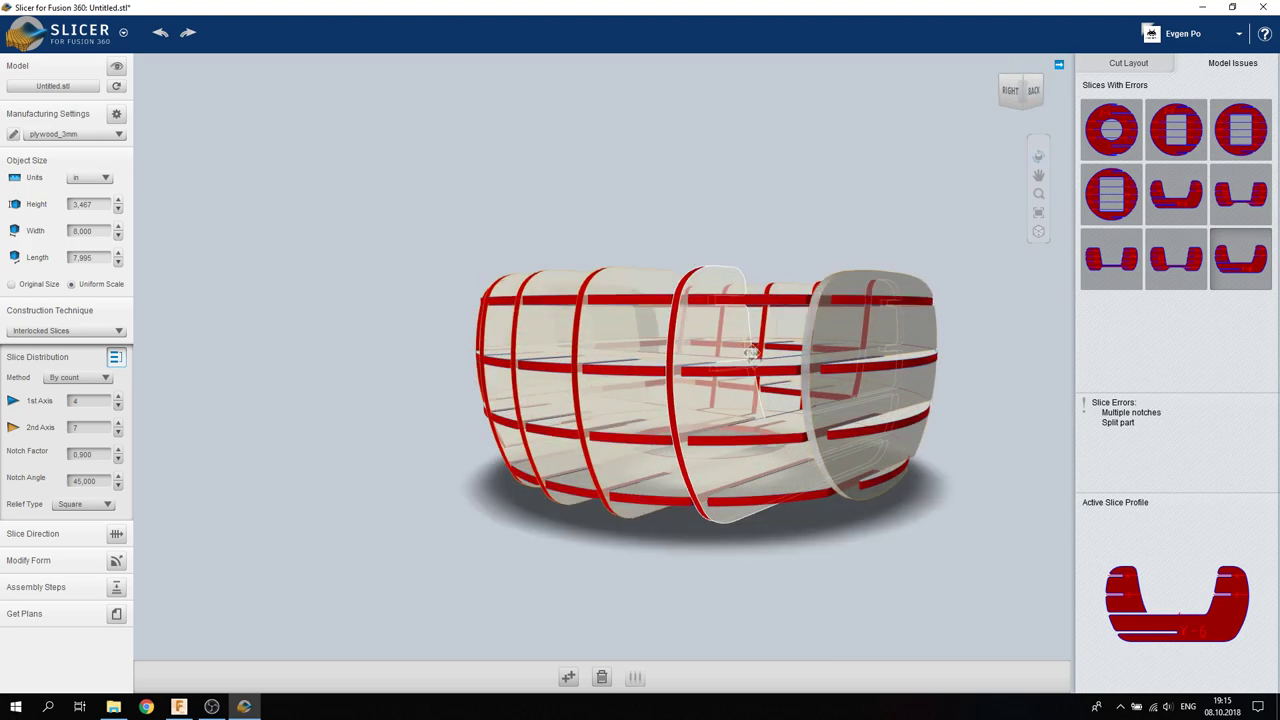
{"action": "mouse_move", "coordinate": [766, 394]}
{"action": "left_mouse_down"}
{"action": "mouse_move", "coordinate": [745, 484]}
{"action": "mouse_move", "coordinate": [673, 194]}
{"action": "mouse_move", "coordinate": [706, 114]}
{"action": "left_mouse_up"}
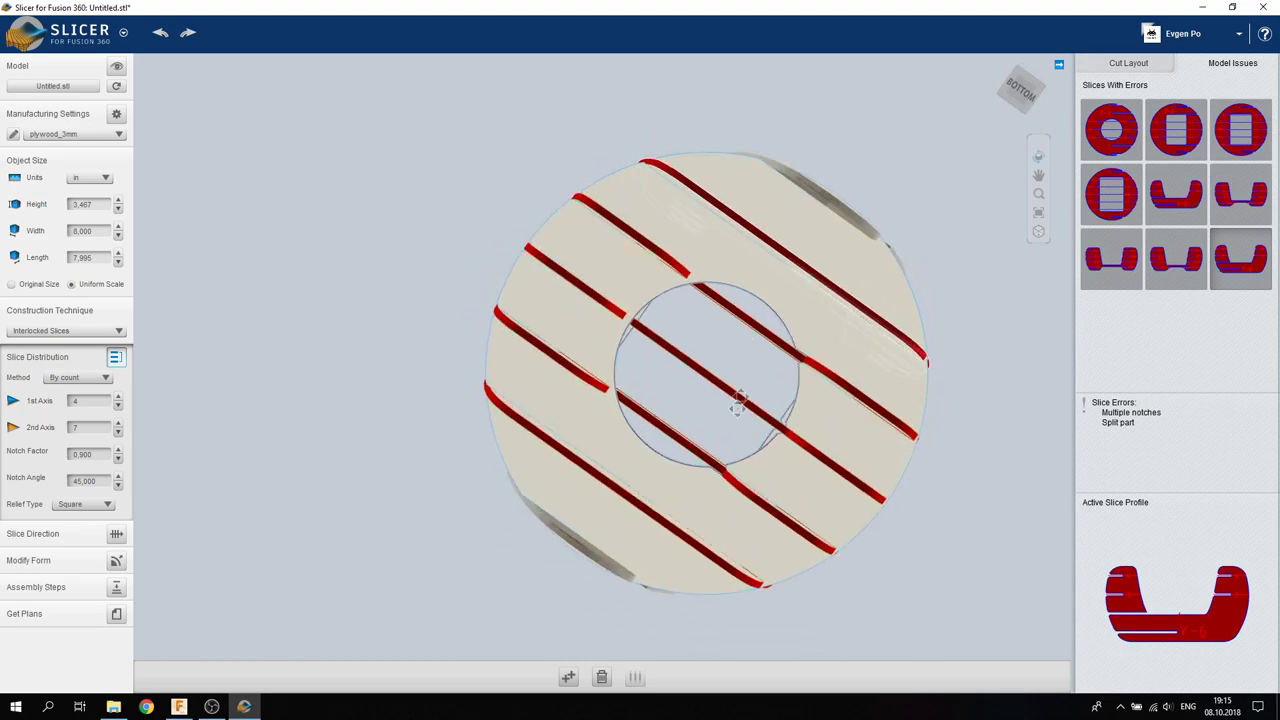
{"action": "scroll", "coordinate": [725, 484], "scroll_direction": "up", "scroll_amount": 2}
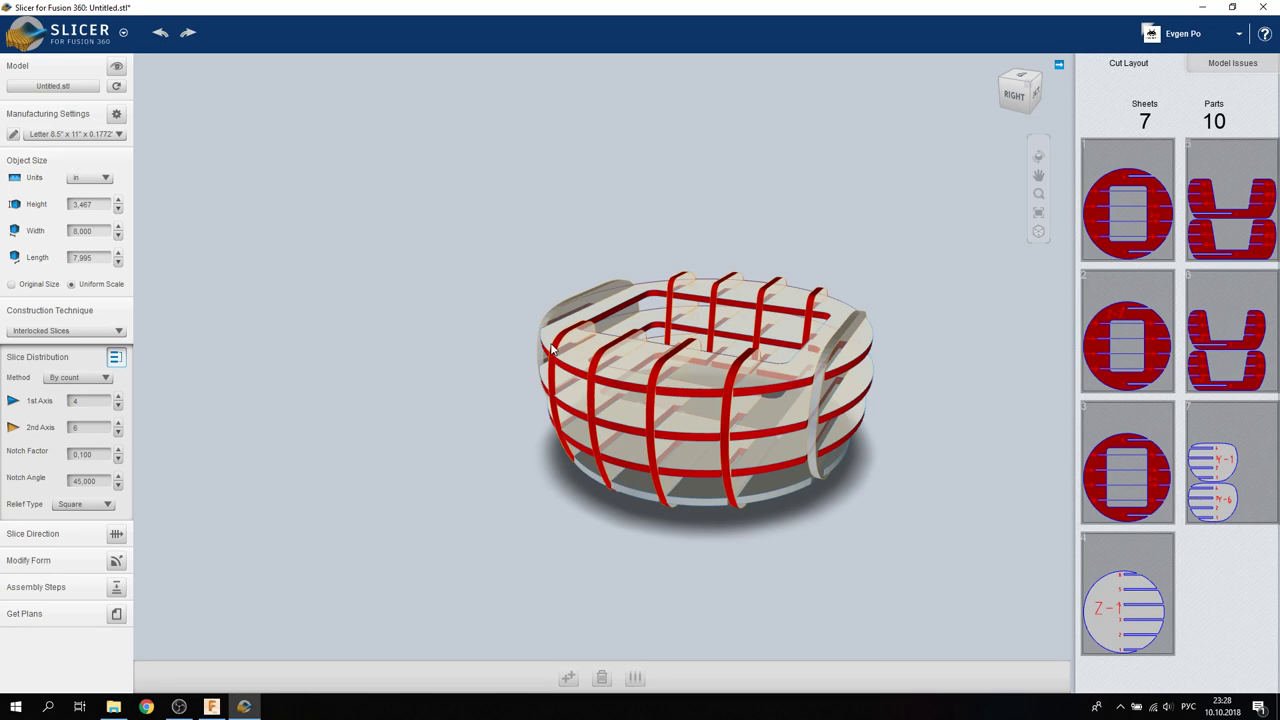
- Inspect the bowl from several angles, then switch it back to Original Size, which needs 10 sheets
{"action": "mouse_move", "coordinate": [624, 320]}
{"action": "left_mouse_down"}
{"action": "mouse_move", "coordinate": [633, 272]}
{"action": "mouse_move", "coordinate": [714, 265]}
{"action": "left_mouse_up"}
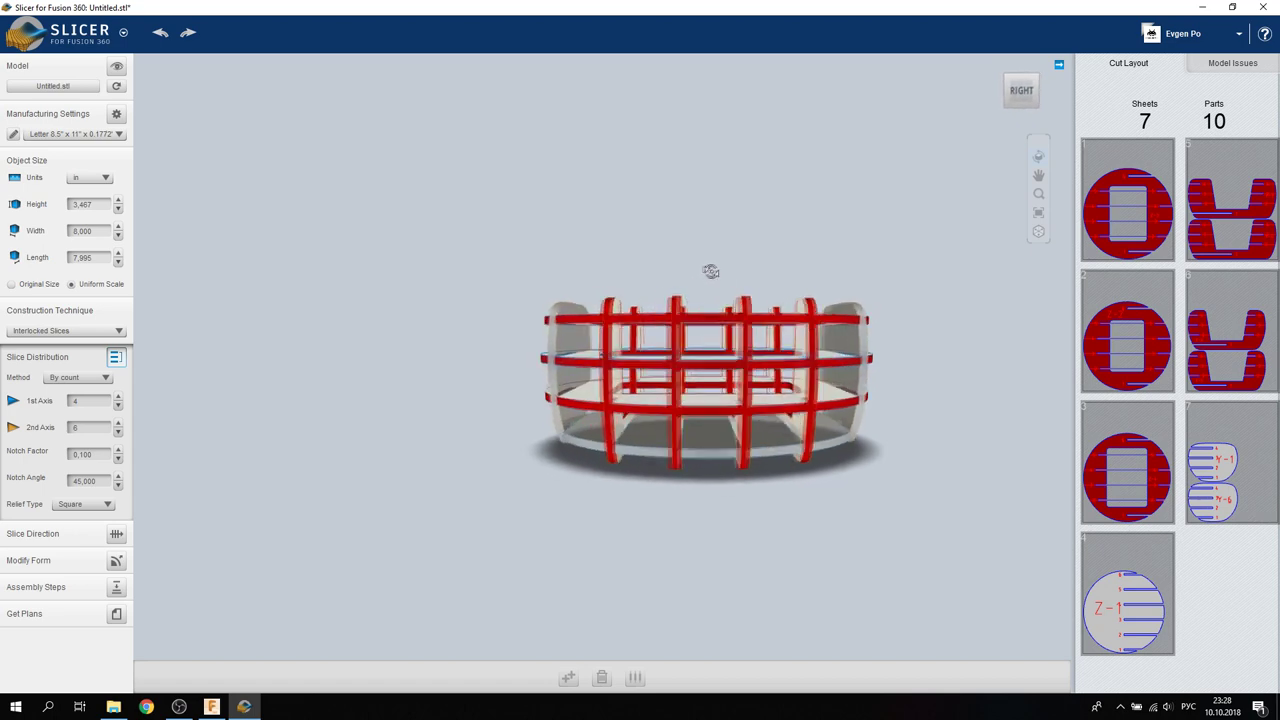
{"action": "mouse_move", "coordinate": [706, 290]}
{"action": "left_mouse_down"}
{"action": "mouse_move", "coordinate": [768, 292]}
{"action": "mouse_move", "coordinate": [607, 325]}
{"action": "mouse_move", "coordinate": [621, 336]}
{"action": "left_mouse_up"}
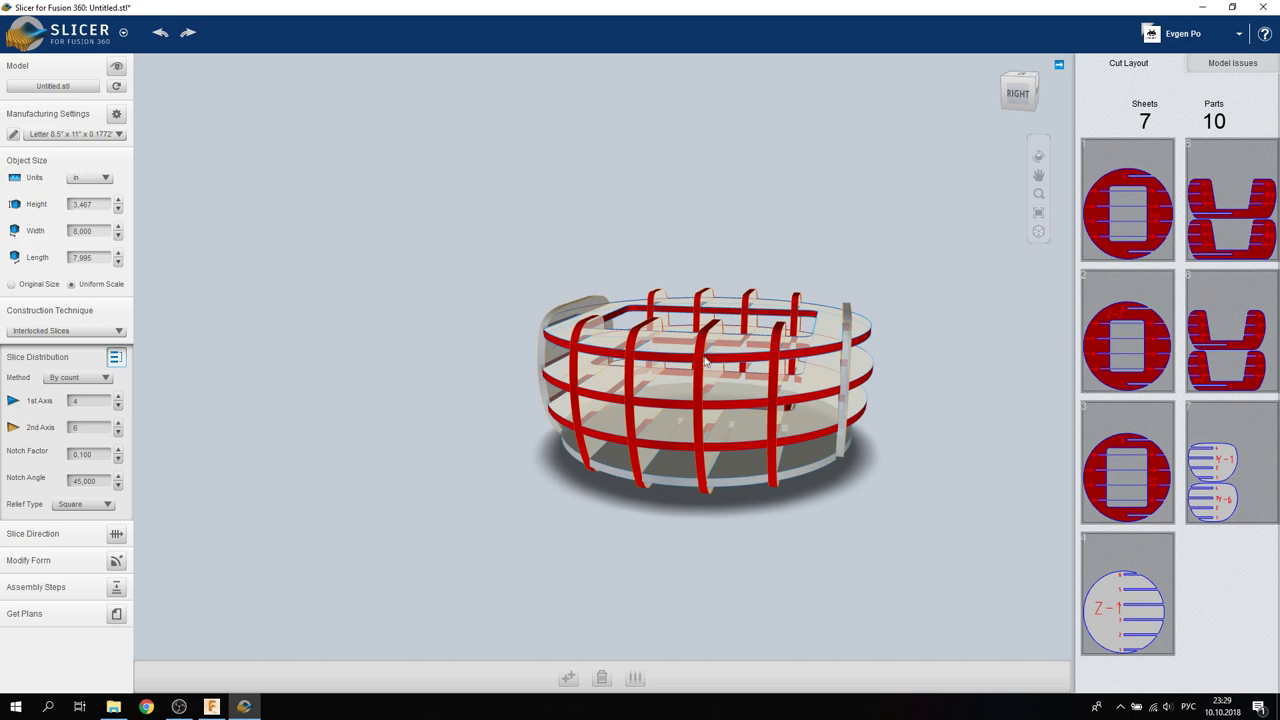
{"action": "left_click_drag", "start_coordinate": [733, 337], "coordinate": [710, 387]}
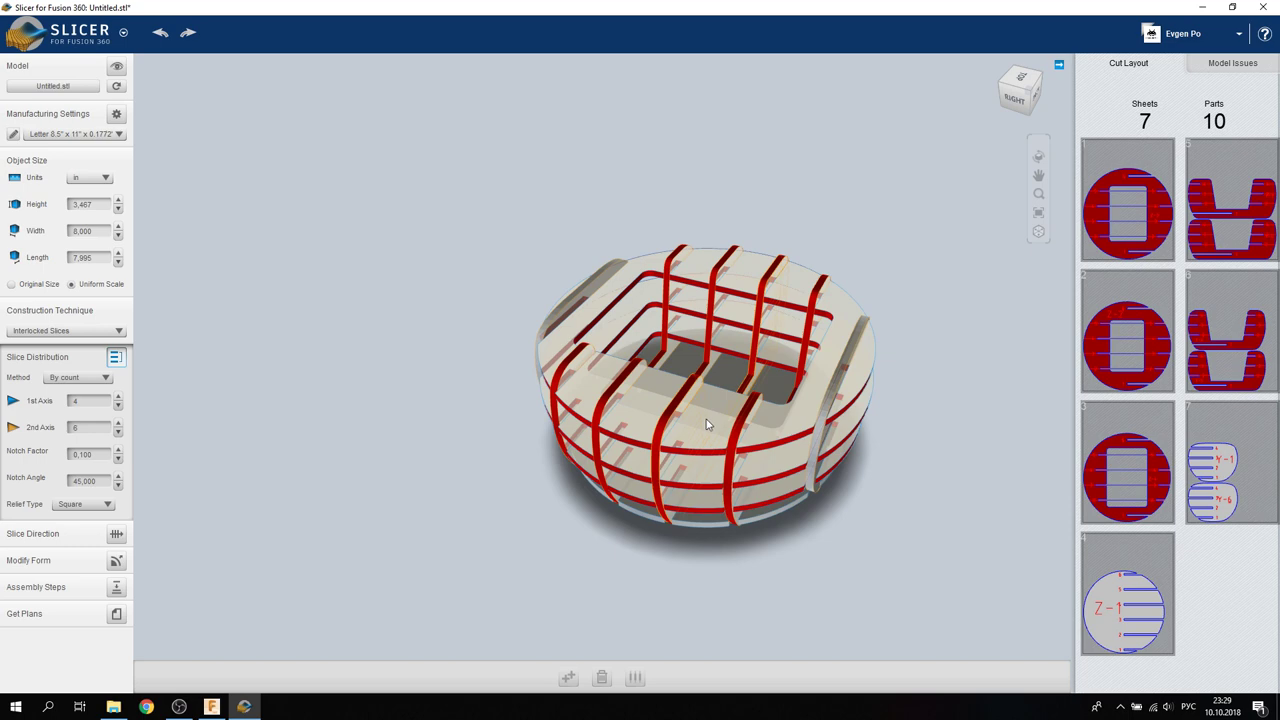
{"action": "left_click_drag", "start_coordinate": [785, 393], "coordinate": [769, 360]}
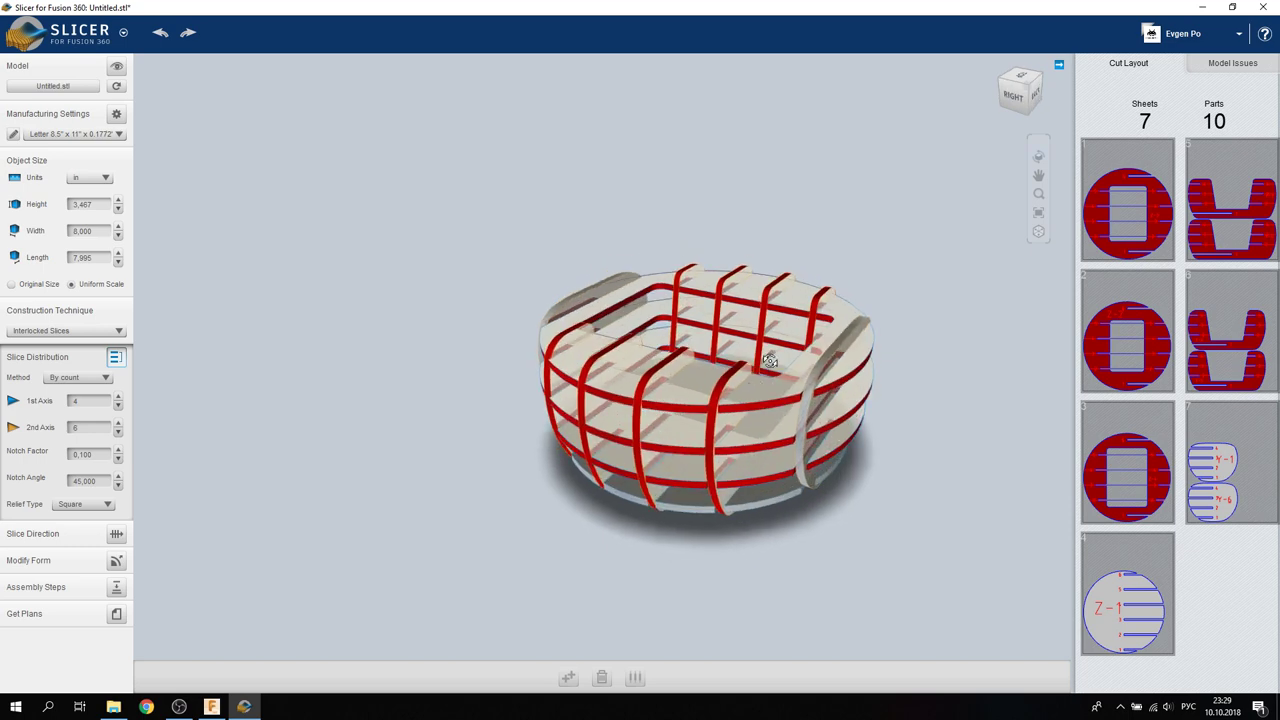
{"action": "scroll", "coordinate": [727, 397], "scroll_direction": "up", "scroll_amount": 2}
{"action": "scroll", "coordinate": [740, 404], "scroll_direction": "up", "scroll_amount": 2}
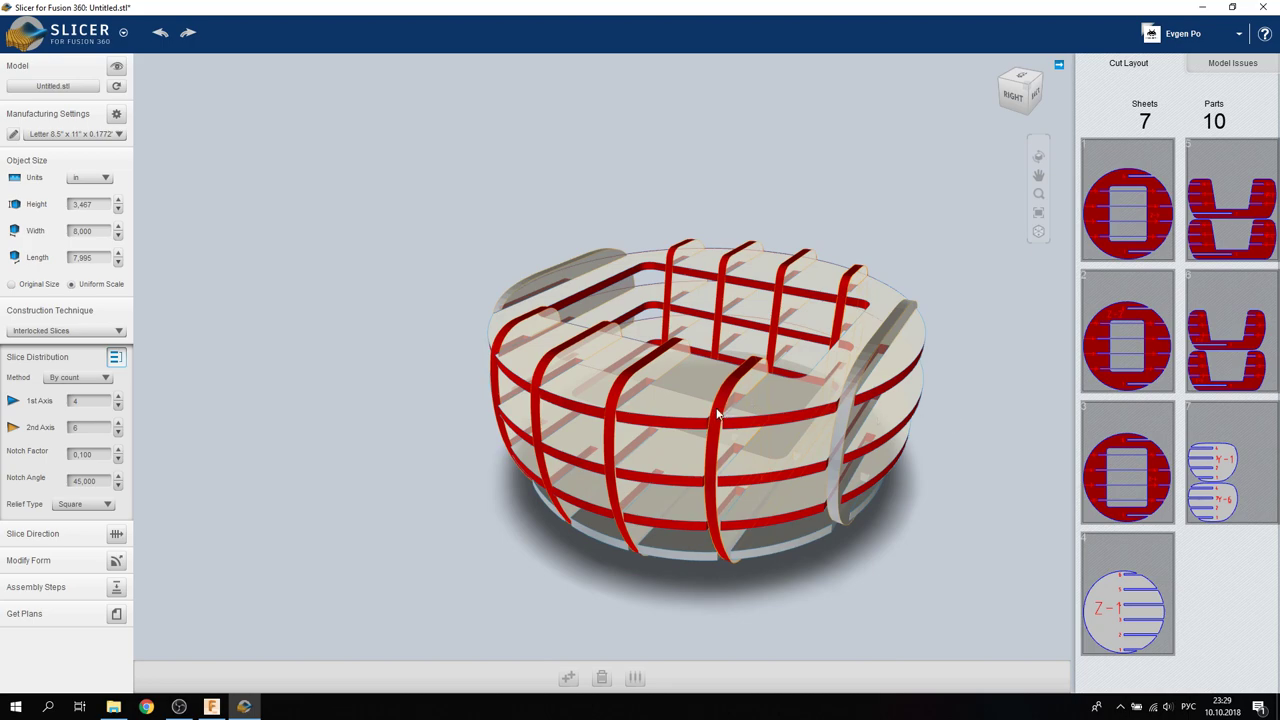
{"action": "left_click_drag", "start_coordinate": [716, 407], "coordinate": [754, 388]}
{"action": "left_click_drag", "start_coordinate": [771, 327], "coordinate": [704, 393]}
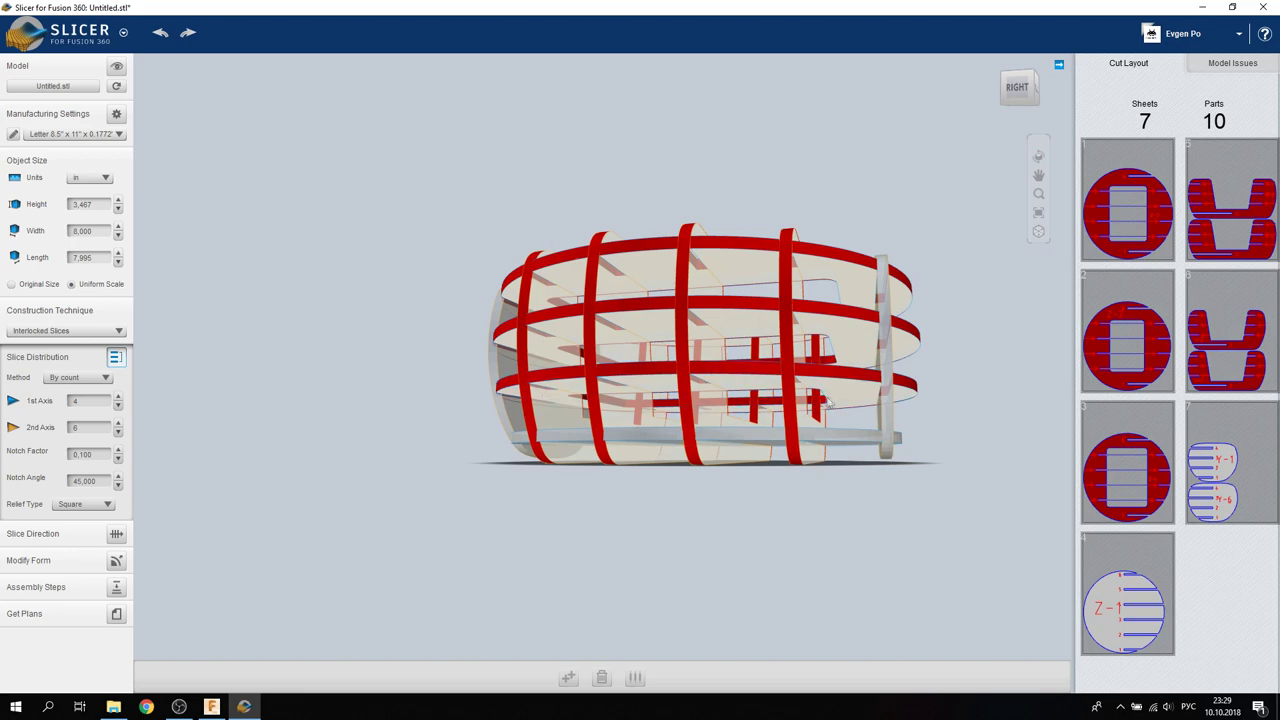
{"action": "left_click_drag", "start_coordinate": [797, 290], "coordinate": [739, 424]}
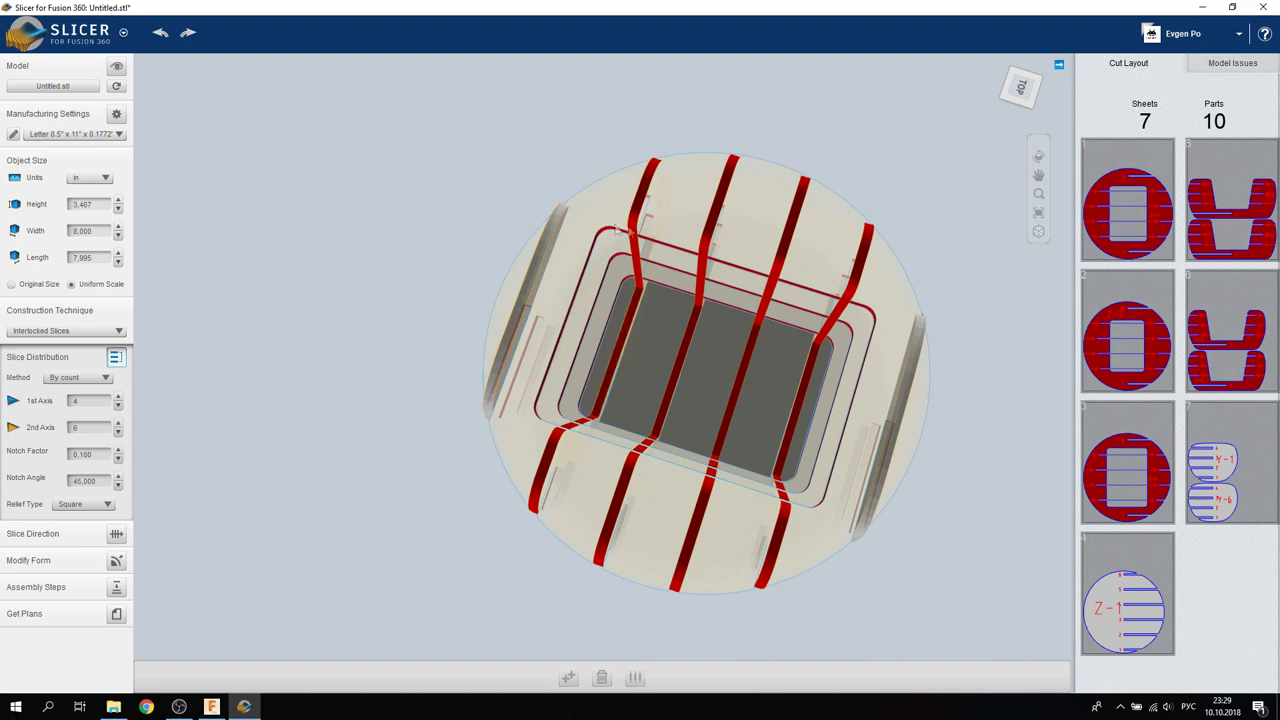
{"action": "middle_click_drag", "start_coordinate": [697, 436], "coordinate": [606, 304]}
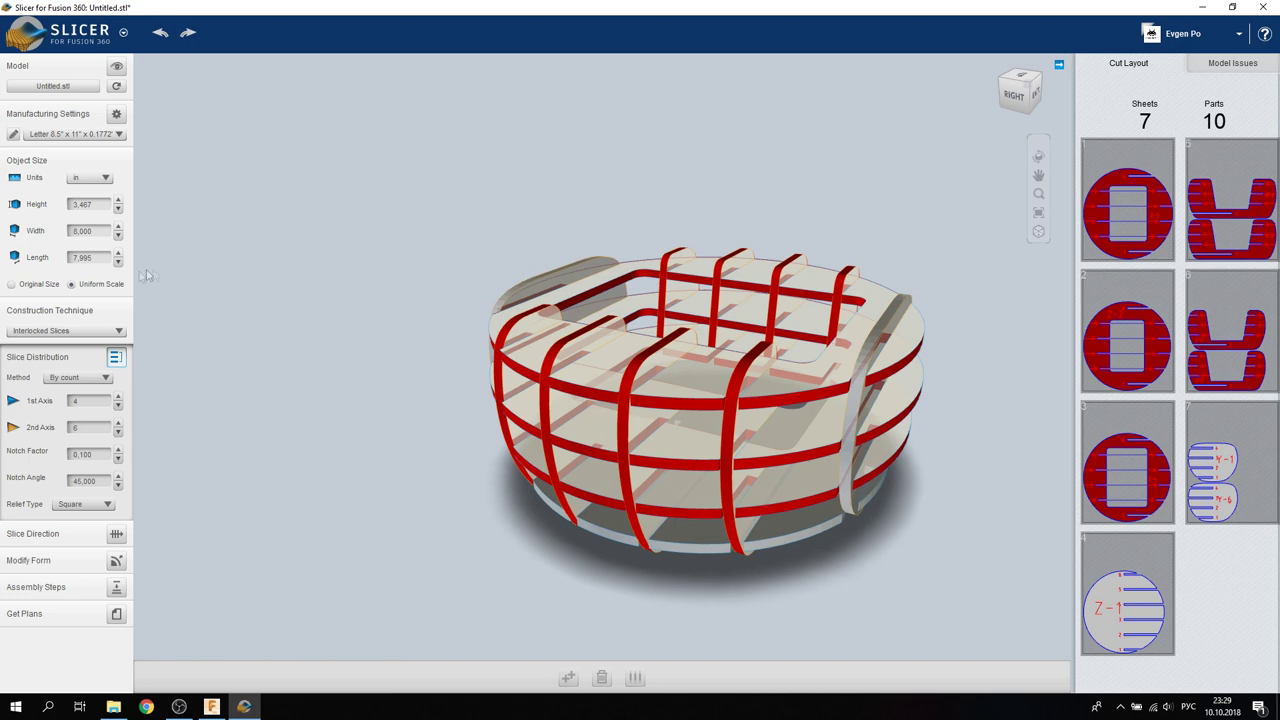
{"action": "left_click", "coordinate": [17, 287]}
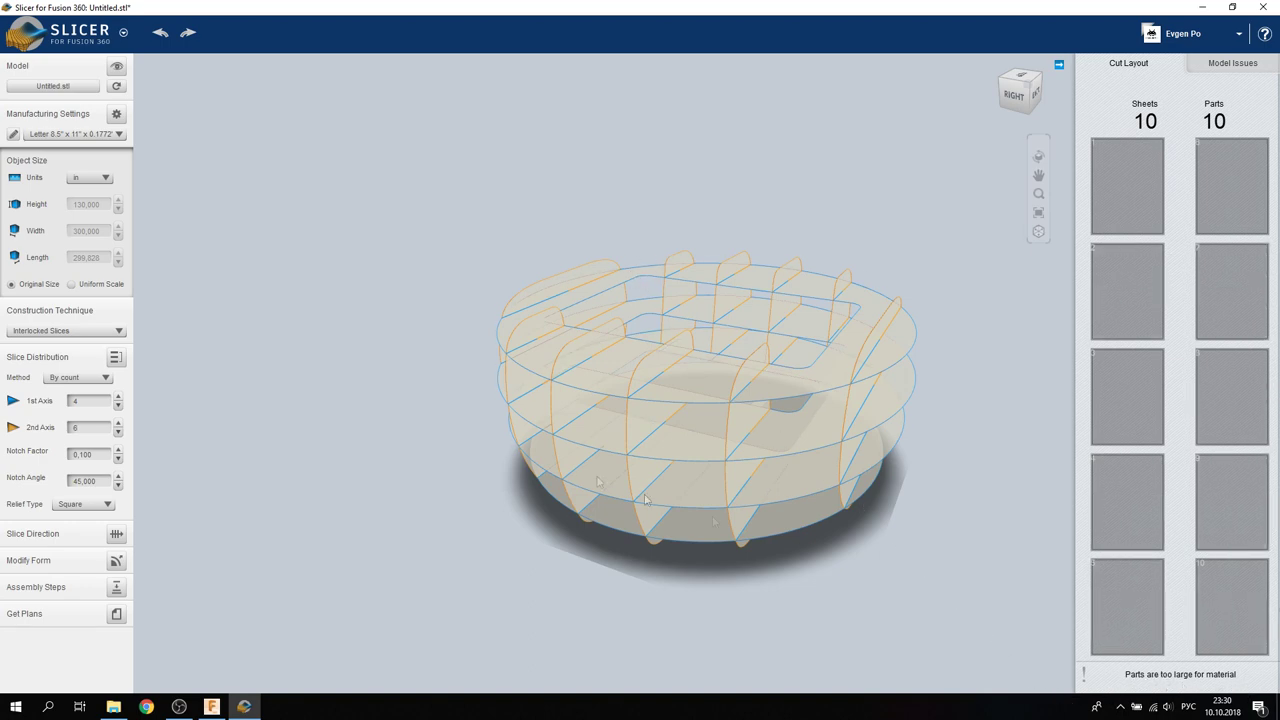
- Choose the plywood_3mm preset and confirm its 750 × 500 mm sheets at 3.1 mm thickness
{"action": "left_click", "coordinate": [121, 135]}
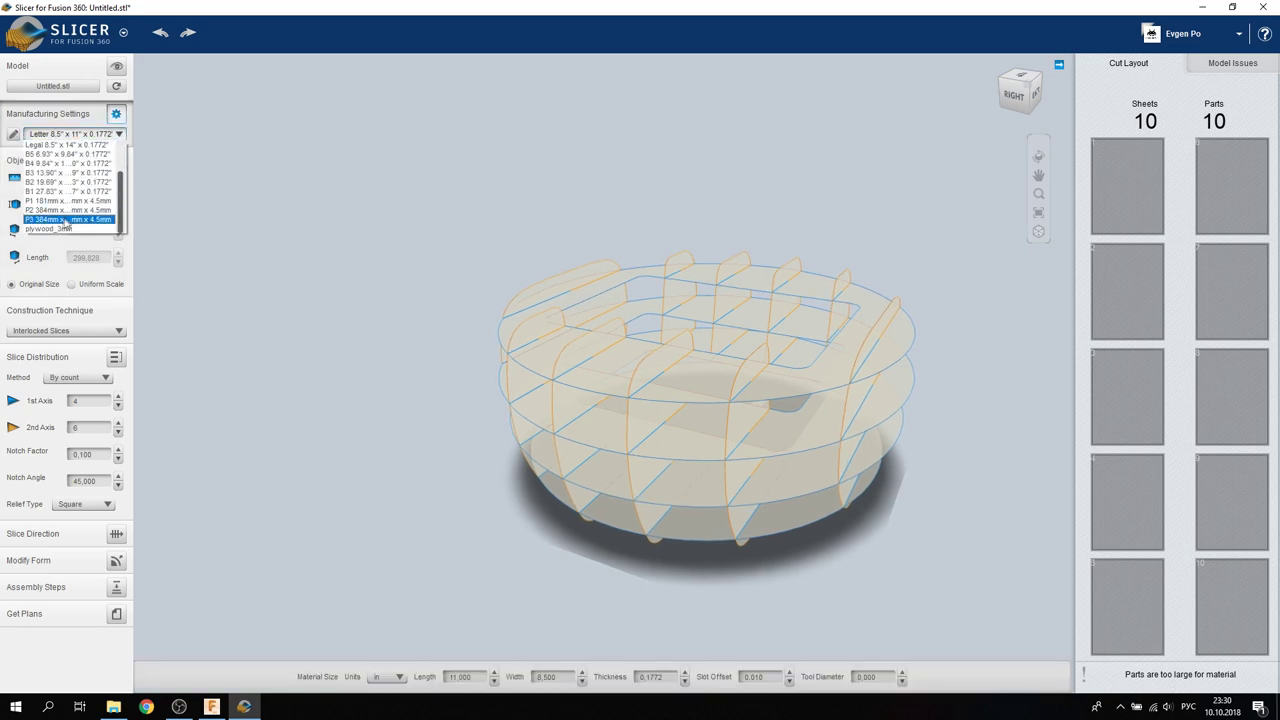
{"action": "left_click", "coordinate": [50, 229]}
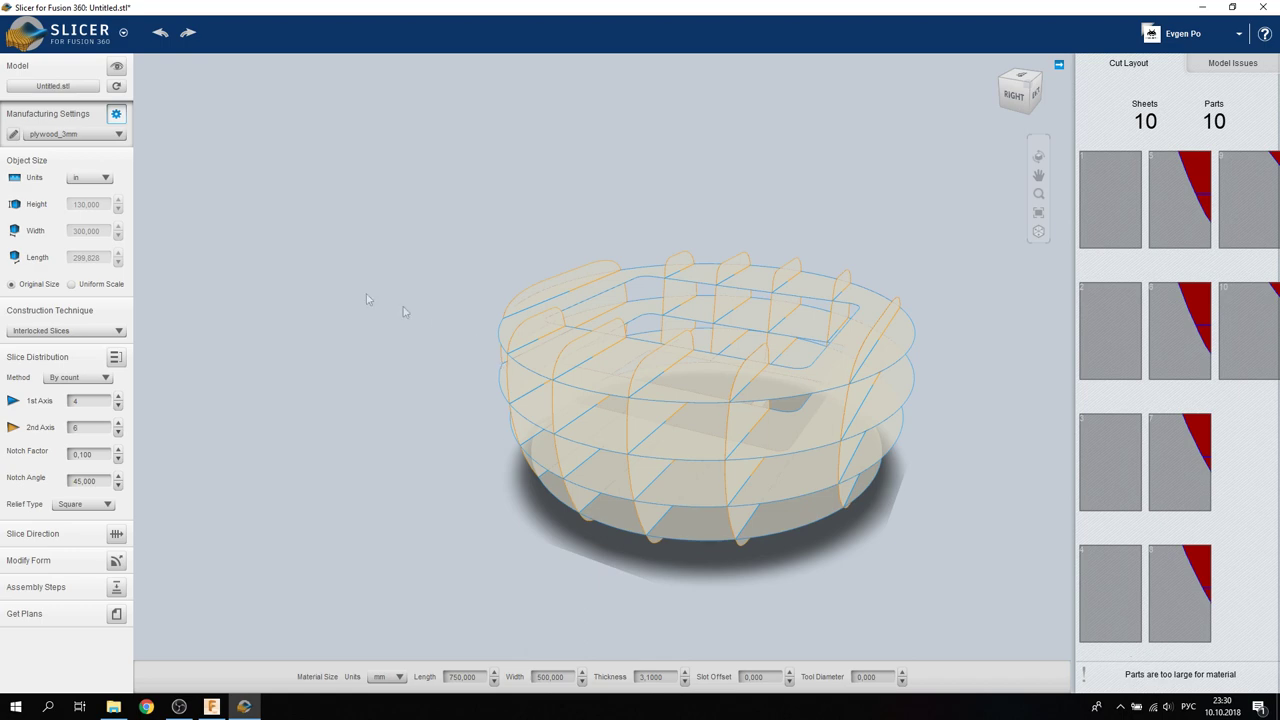
{"action": "left_click", "coordinate": [13, 134]}
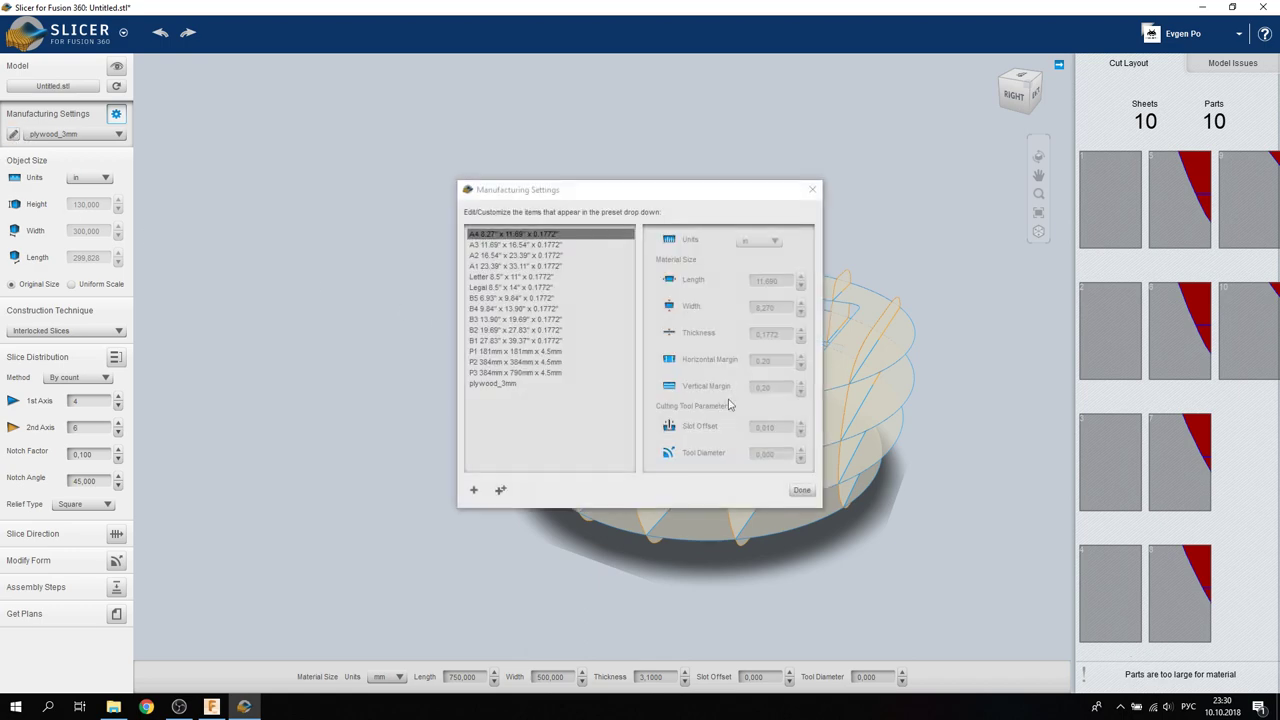
{"action": "left_click", "coordinate": [489, 389]}
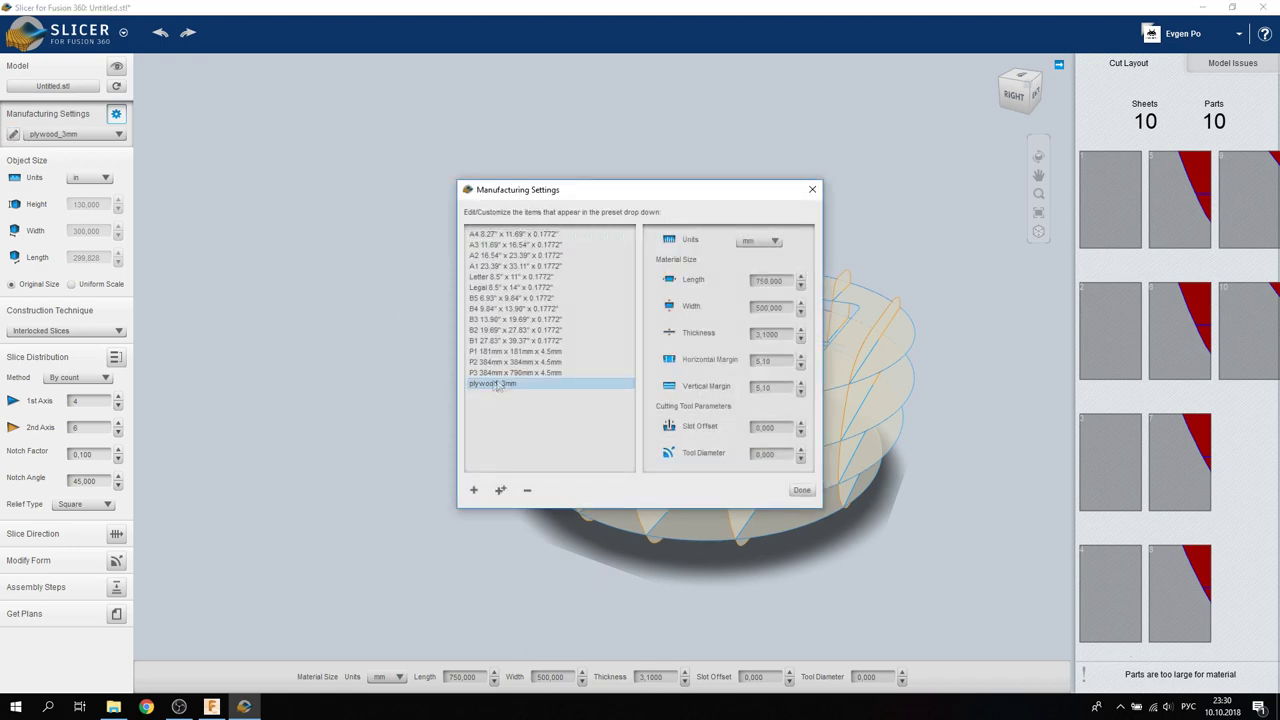
{"action": "left_click", "coordinate": [746, 245]}
{"action": "left_click", "coordinate": [801, 490]}
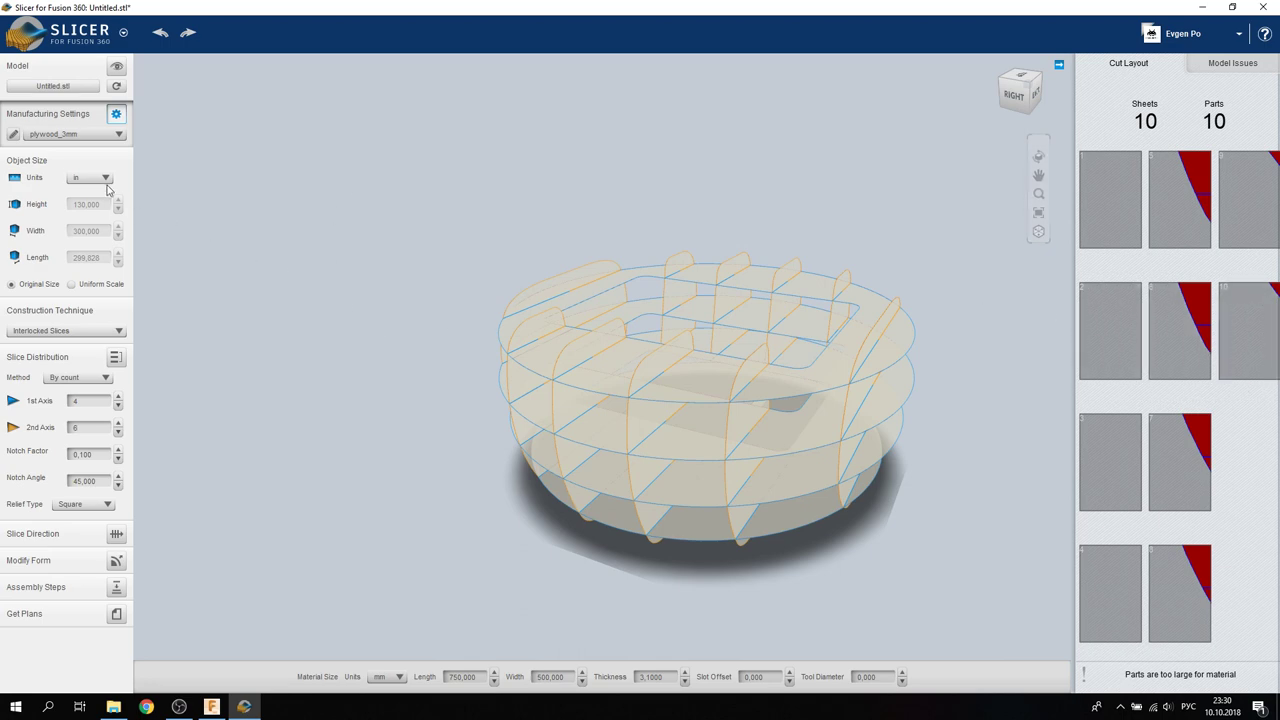
{"action": "left_click", "coordinate": [100, 178]}
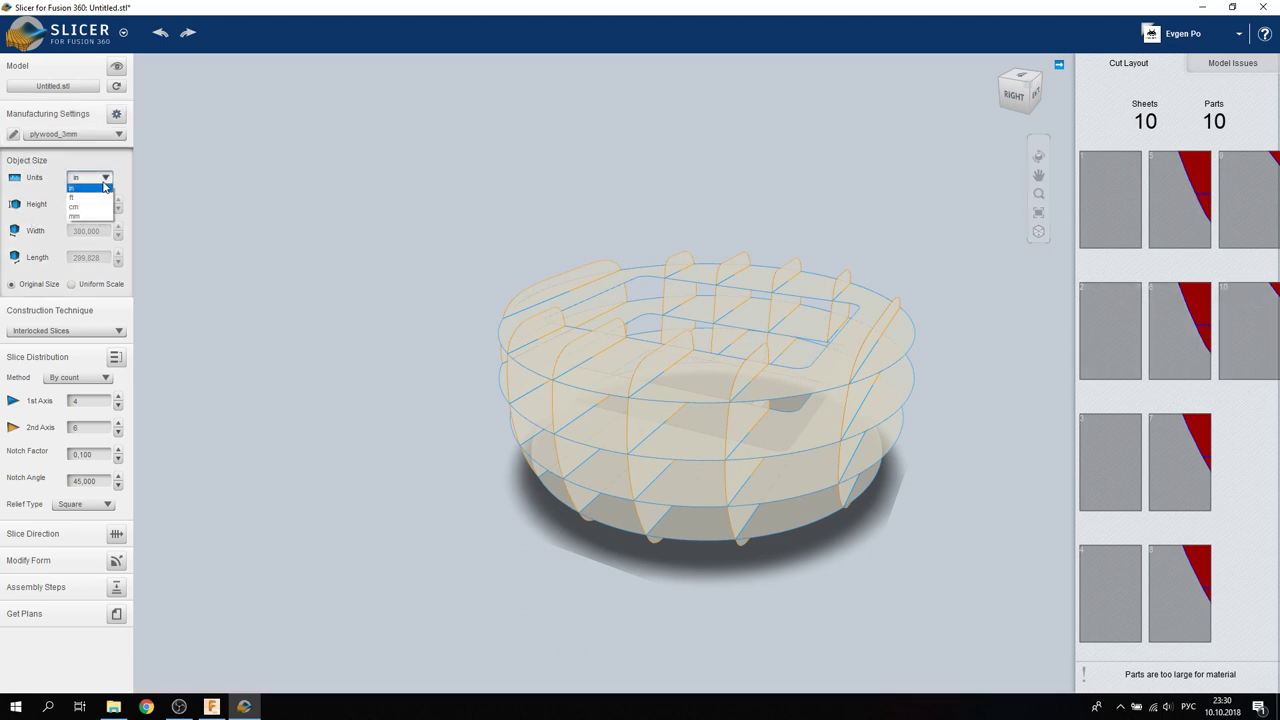
- Set Object Size units to mm so the 10 parts fit on 3 sheets, then zoom in
{"action": "left_click", "coordinate": [88, 217]}
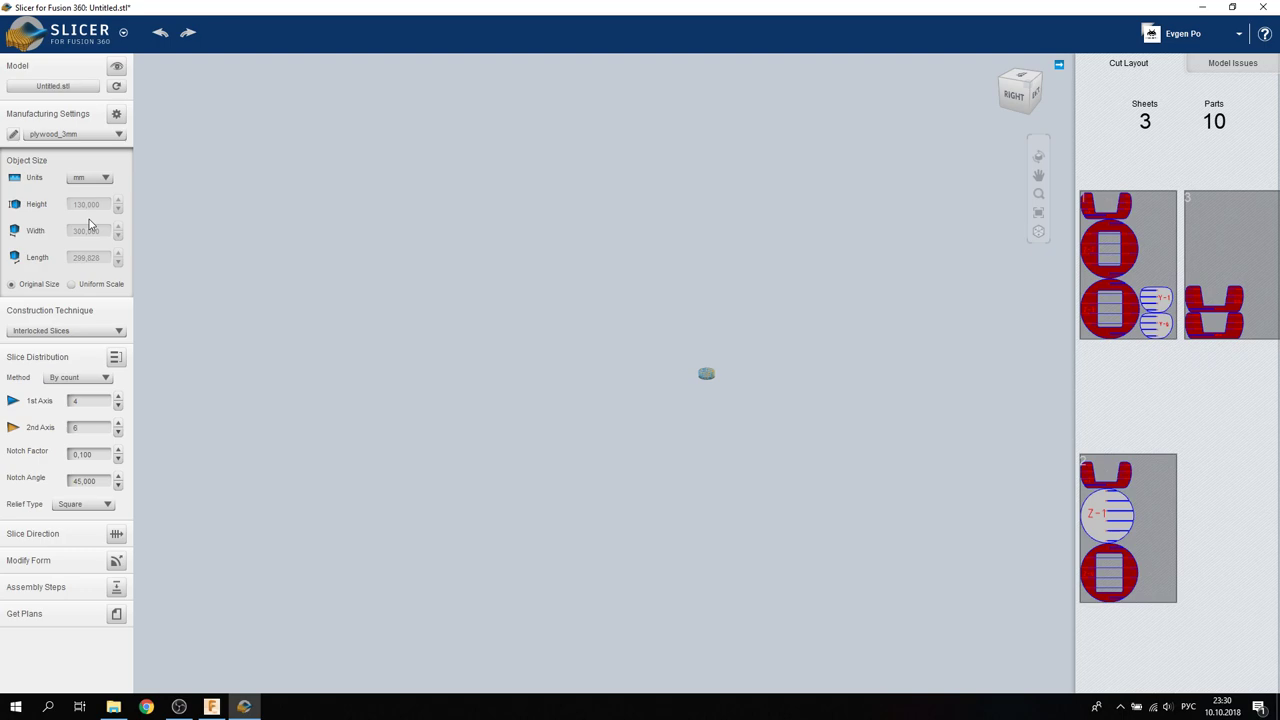
{"action": "scroll", "coordinate": [718, 400], "scroll_direction": "up", "scroll_amount": 2}
{"action": "scroll", "coordinate": [720, 385], "scroll_direction": "up", "scroll_amount": 2}
{"action": "scroll", "coordinate": [722, 384], "scroll_direction": "up", "scroll_amount": 2}
{"action": "scroll", "coordinate": [724, 383], "scroll_direction": "up", "scroll_amount": 3}
{"action": "scroll", "coordinate": [724, 383], "scroll_direction": "up", "scroll_amount": 2}
{"action": "scroll", "coordinate": [726, 395], "scroll_direction": "up", "scroll_amount": 2}
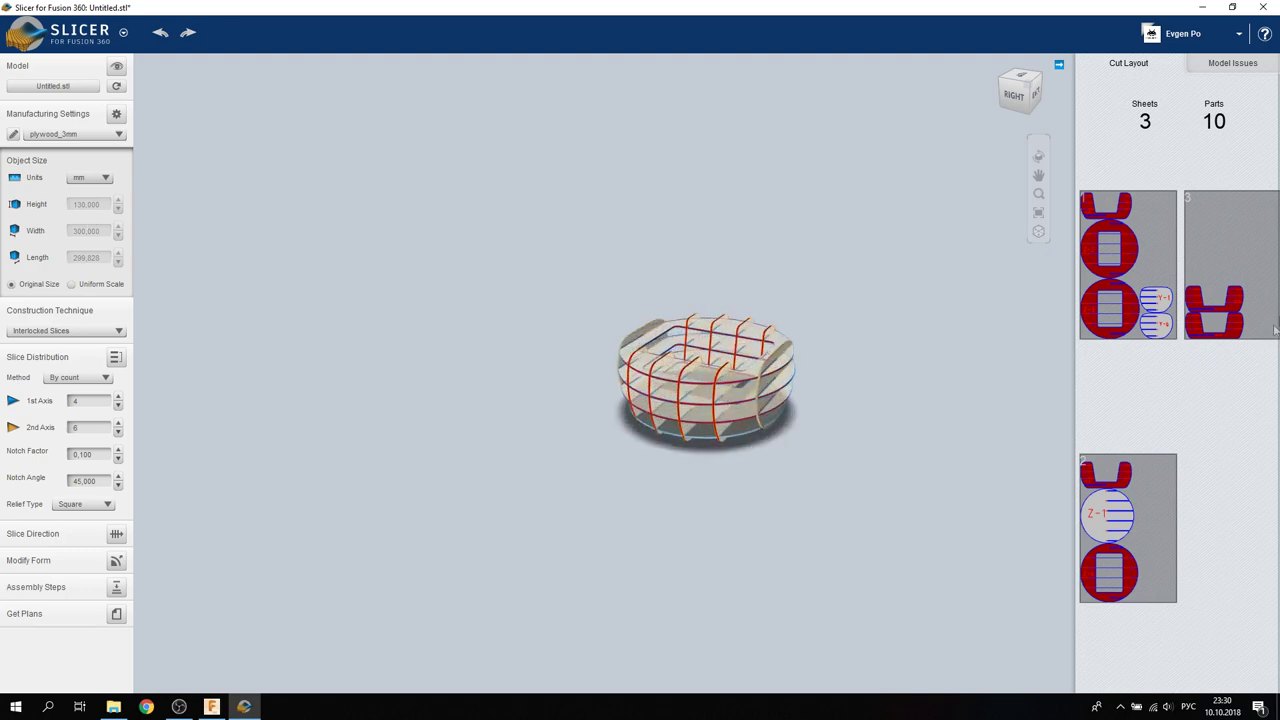
{"action": "scroll", "coordinate": [788, 380], "scroll_direction": "up", "scroll_amount": 2}
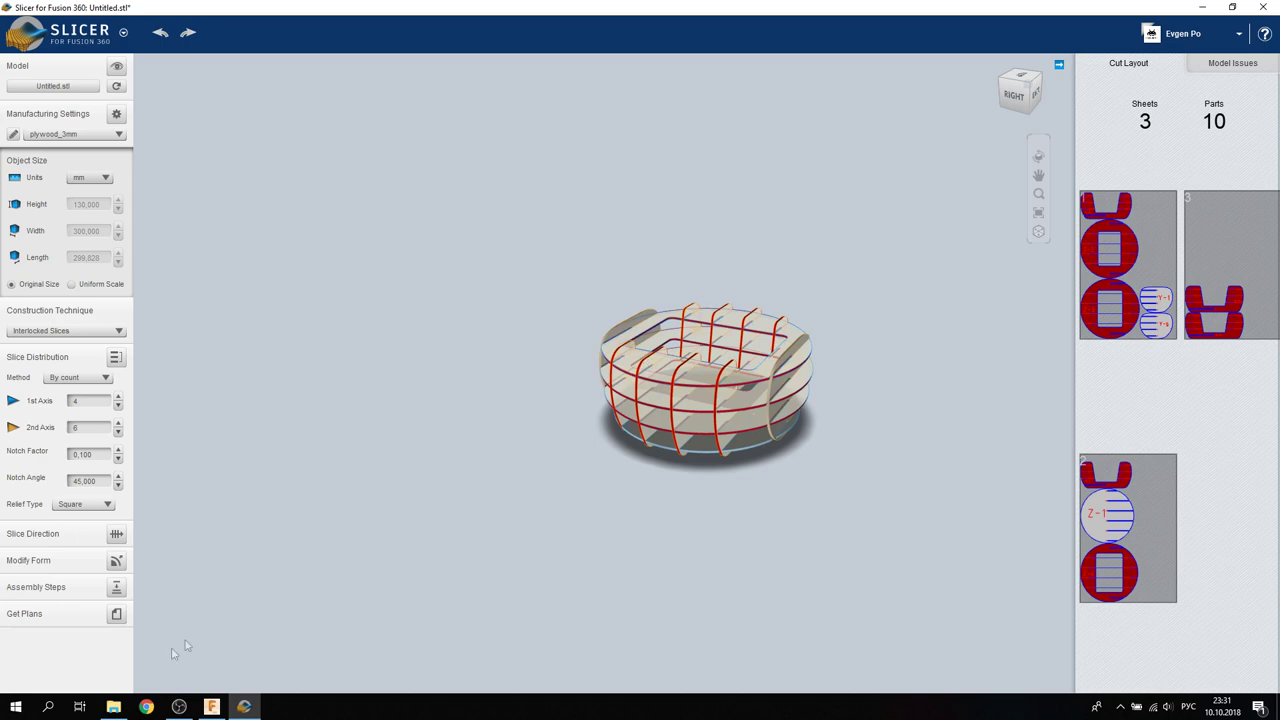
{"action": "left_click", "coordinate": [118, 617]}
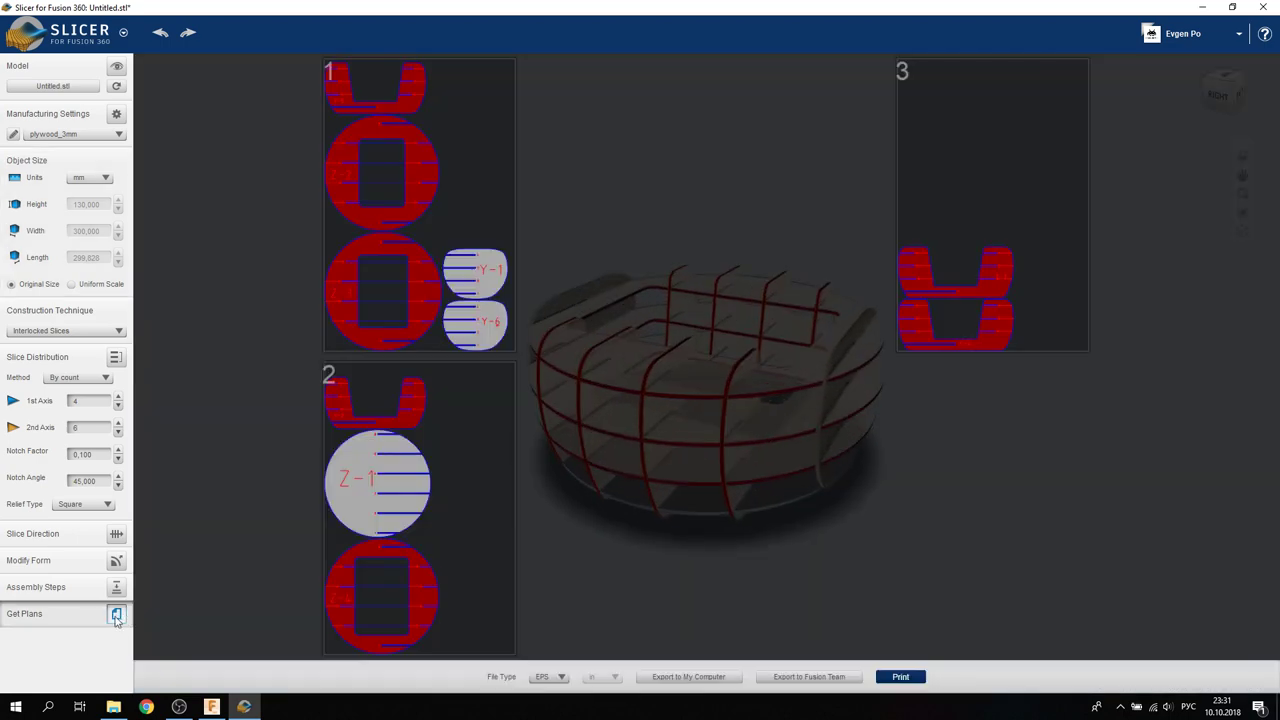
{"action": "left_click", "coordinate": [550, 677]}
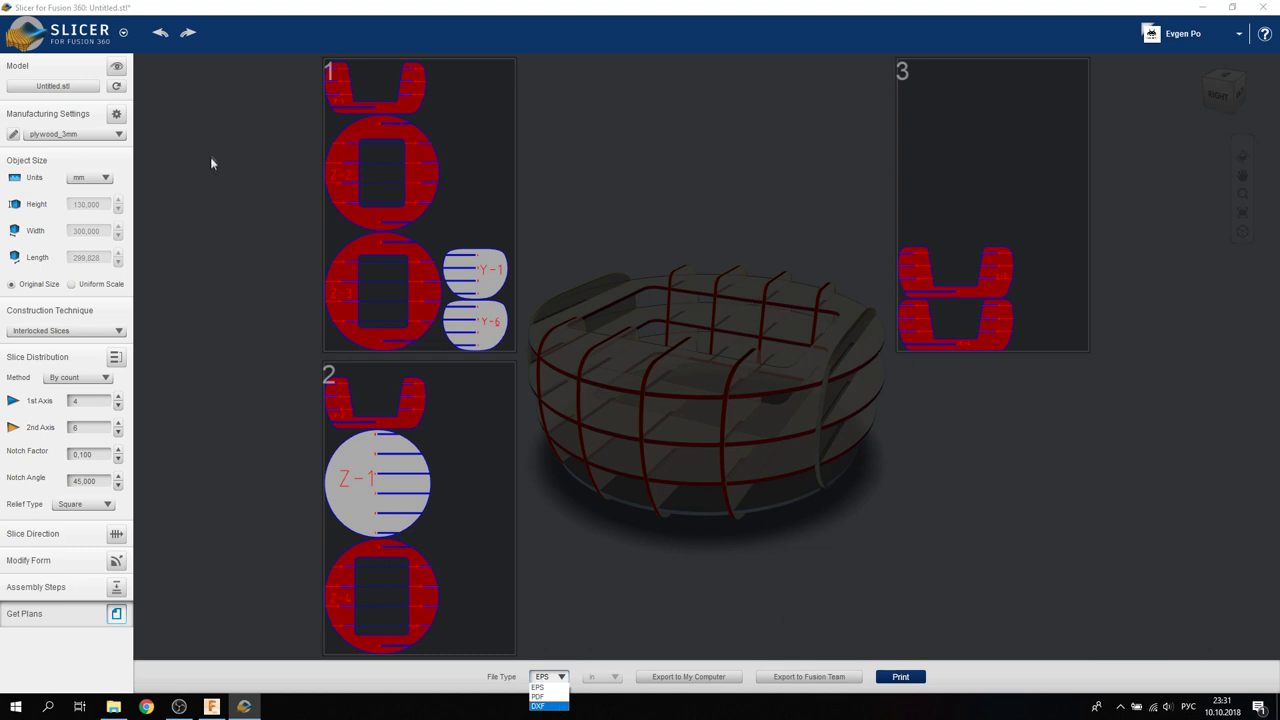
{"action": "left_click", "coordinate": [160, 34]}
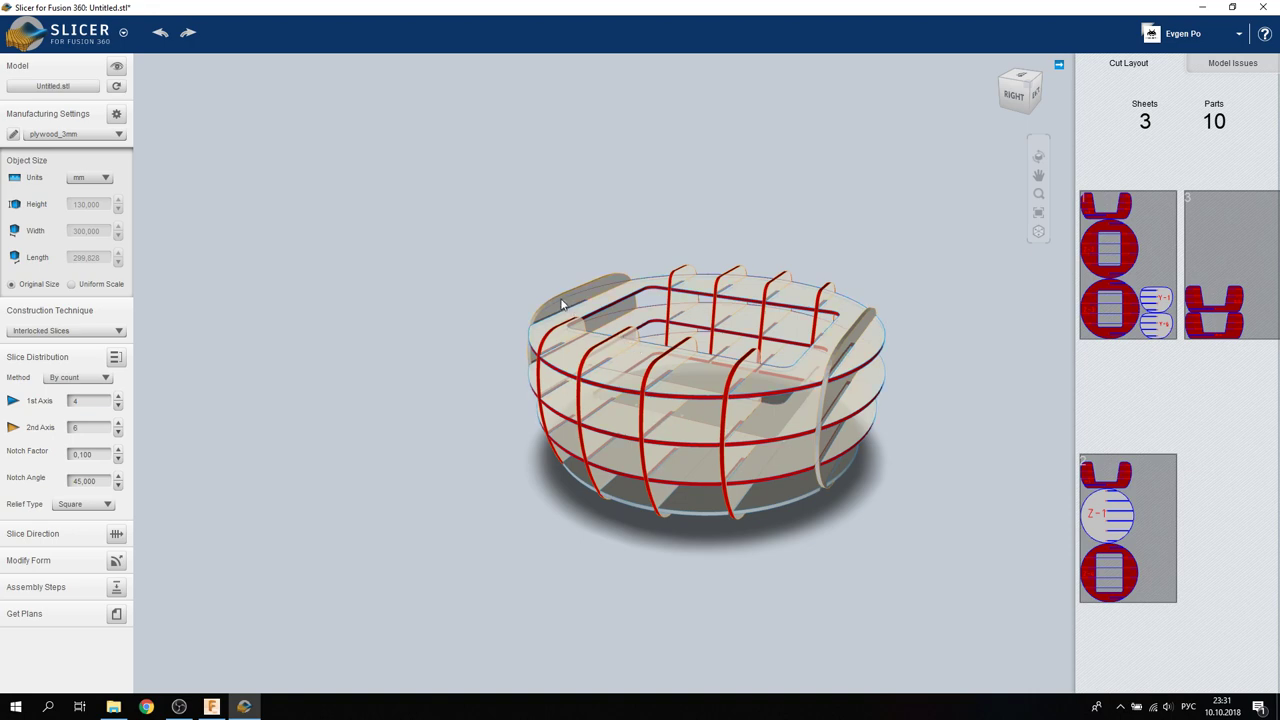
{"action": "left_click_drag", "start_coordinate": [543, 266], "coordinate": [651, 251]}
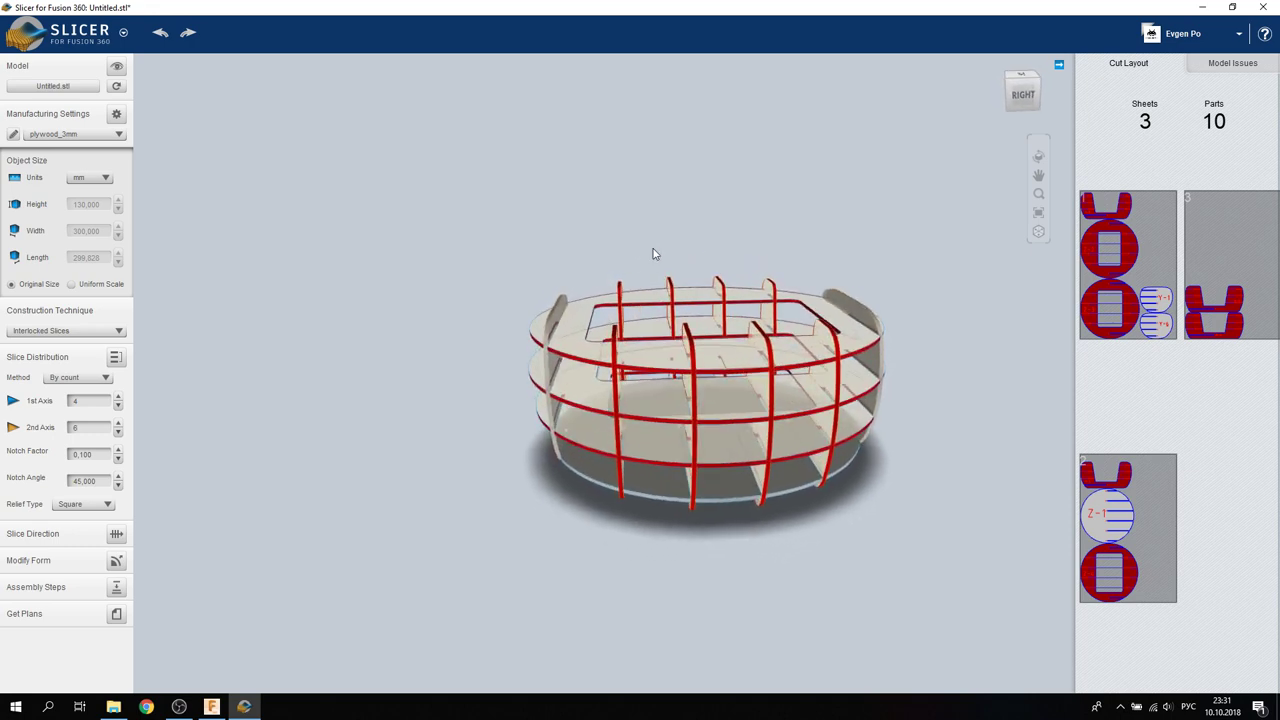